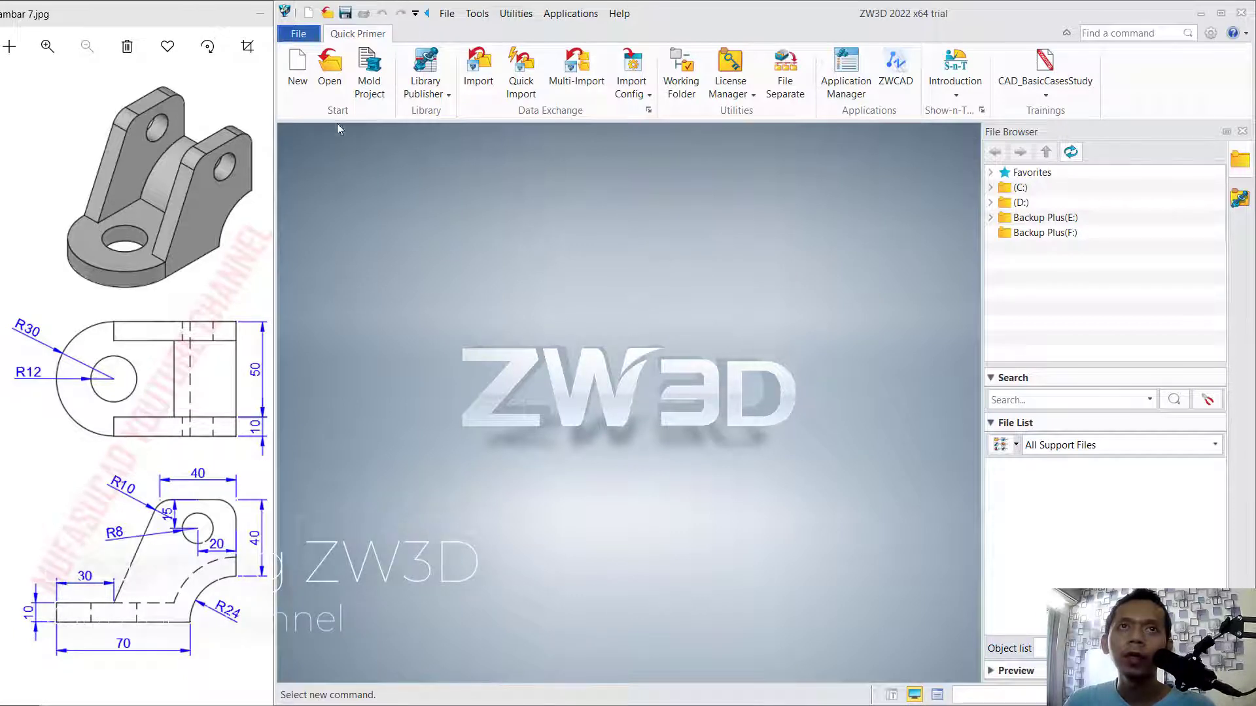
# Create a new standard part file and start a sketch on the XZ plane.
pyautogui.click(306, 87)
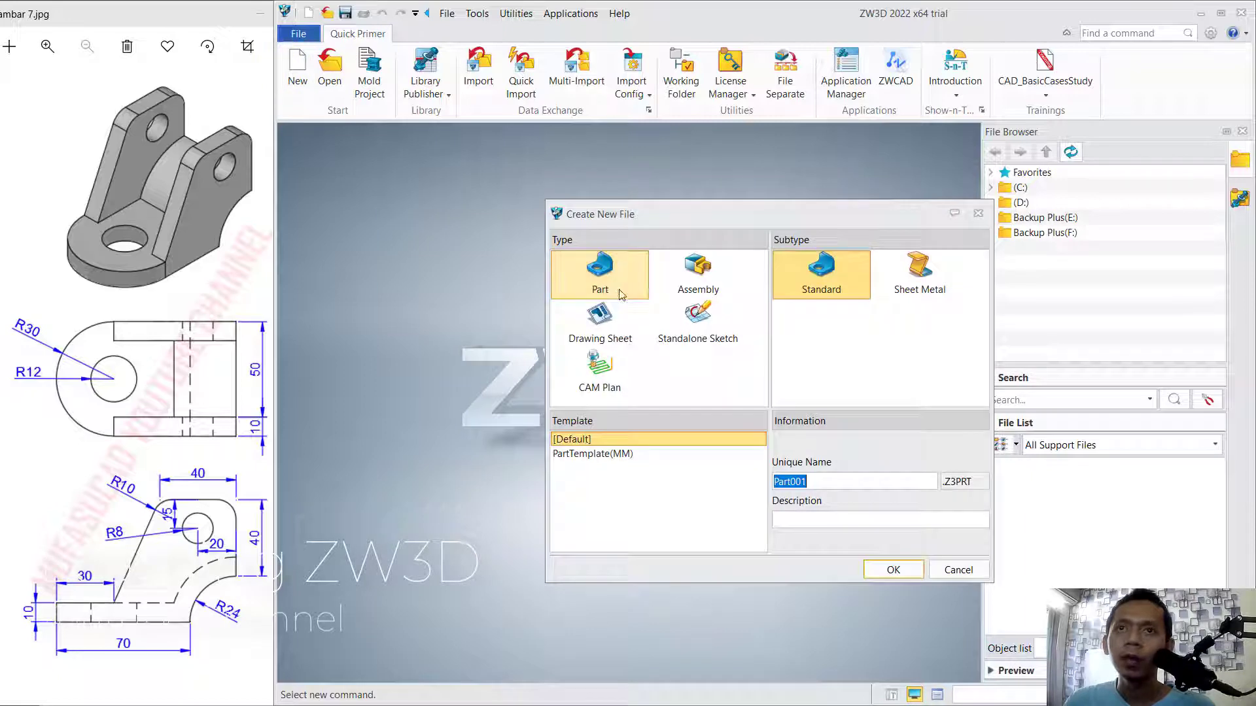
pyautogui.click(908, 568)
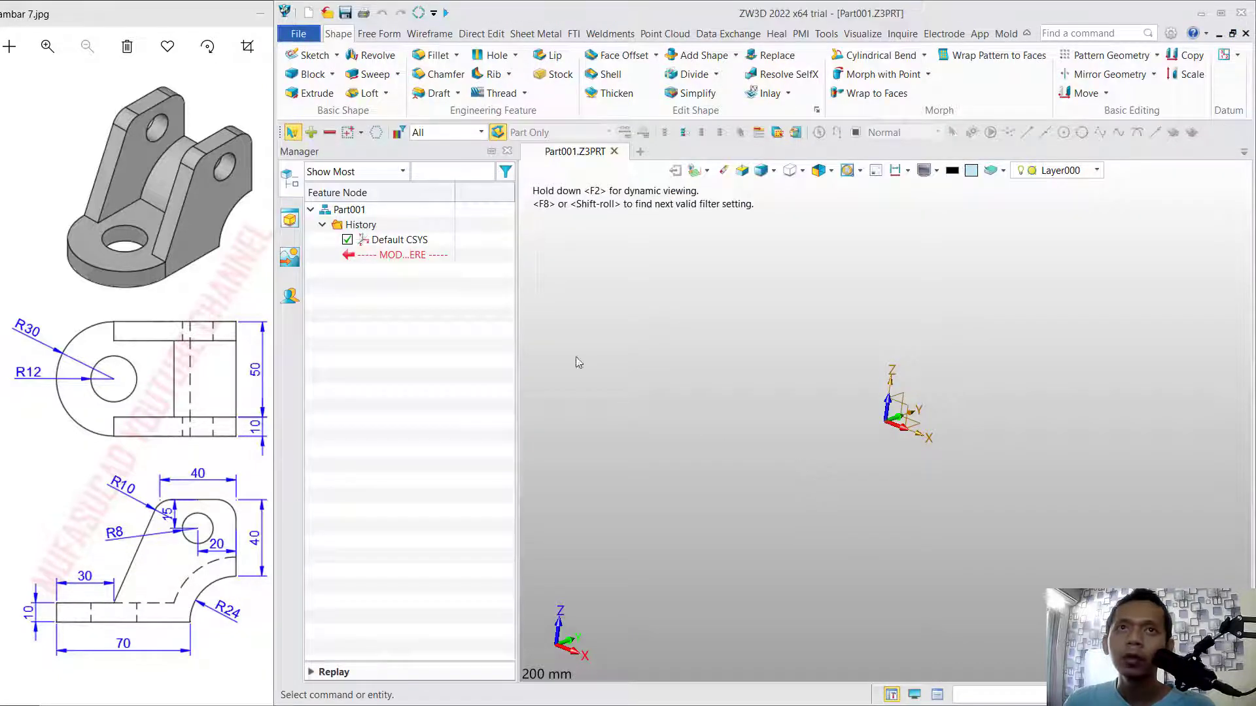
pyautogui.click(310, 56)
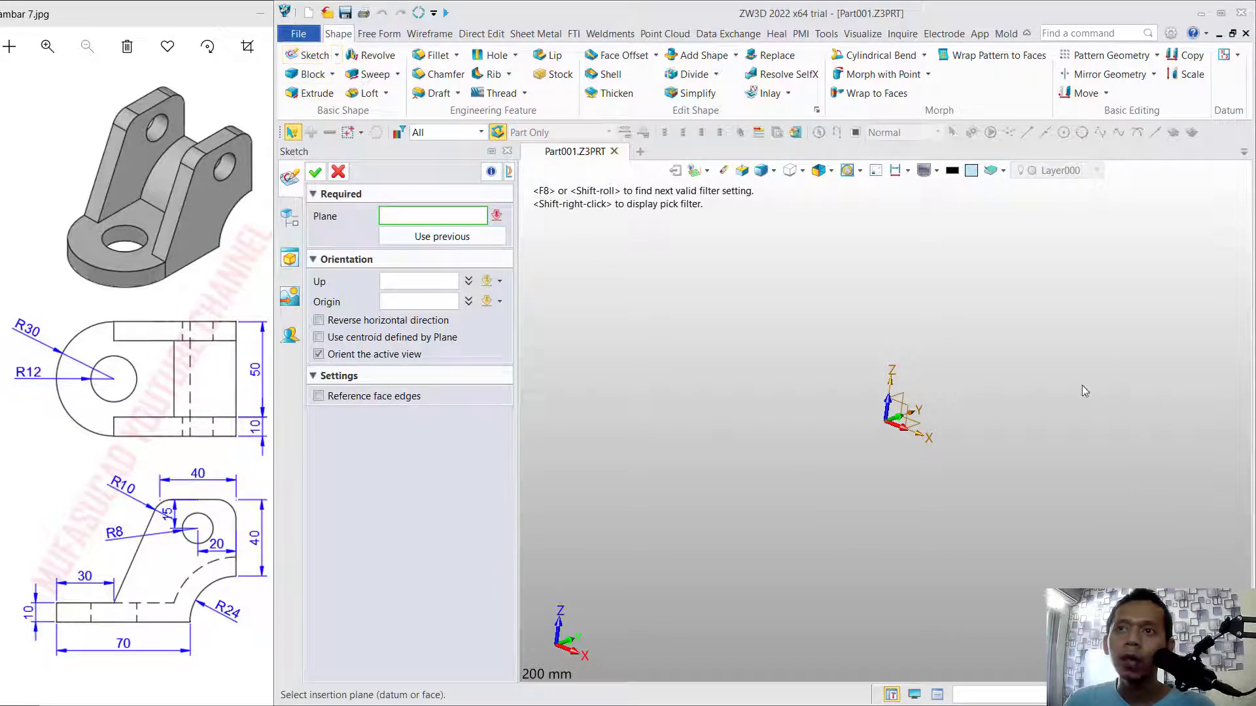
pyautogui.click(917, 414)
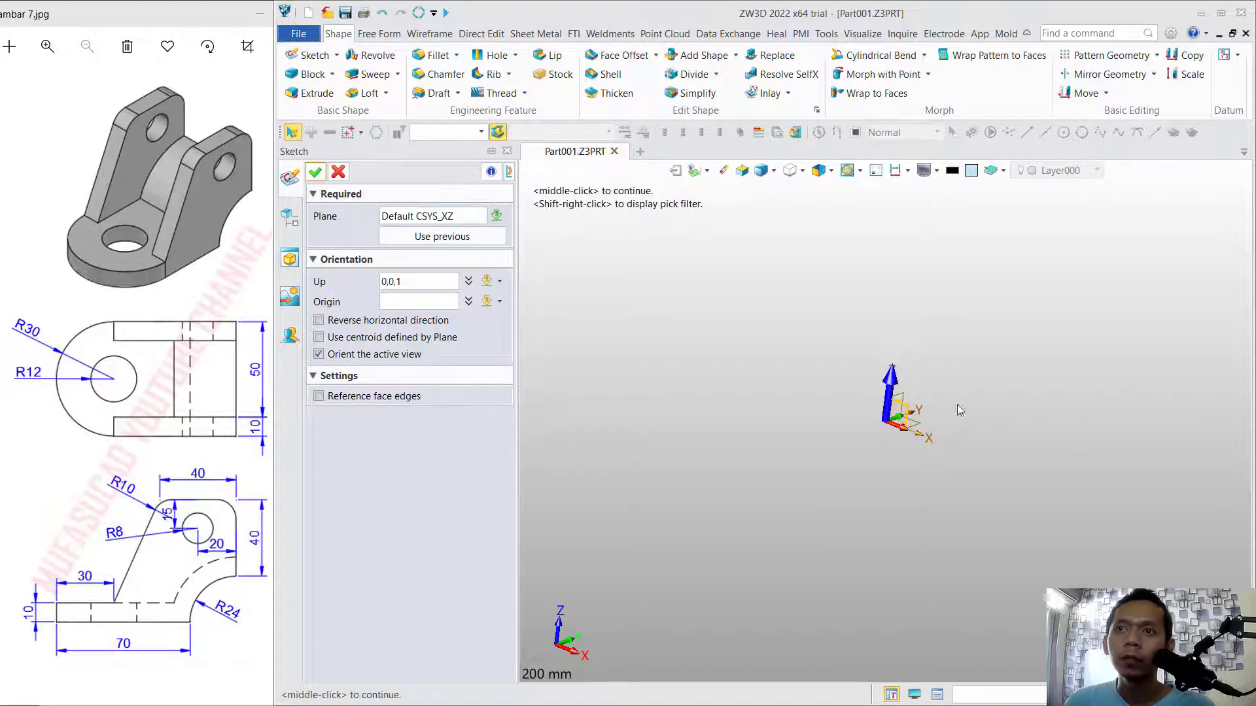
pyautogui.click(311, 174)
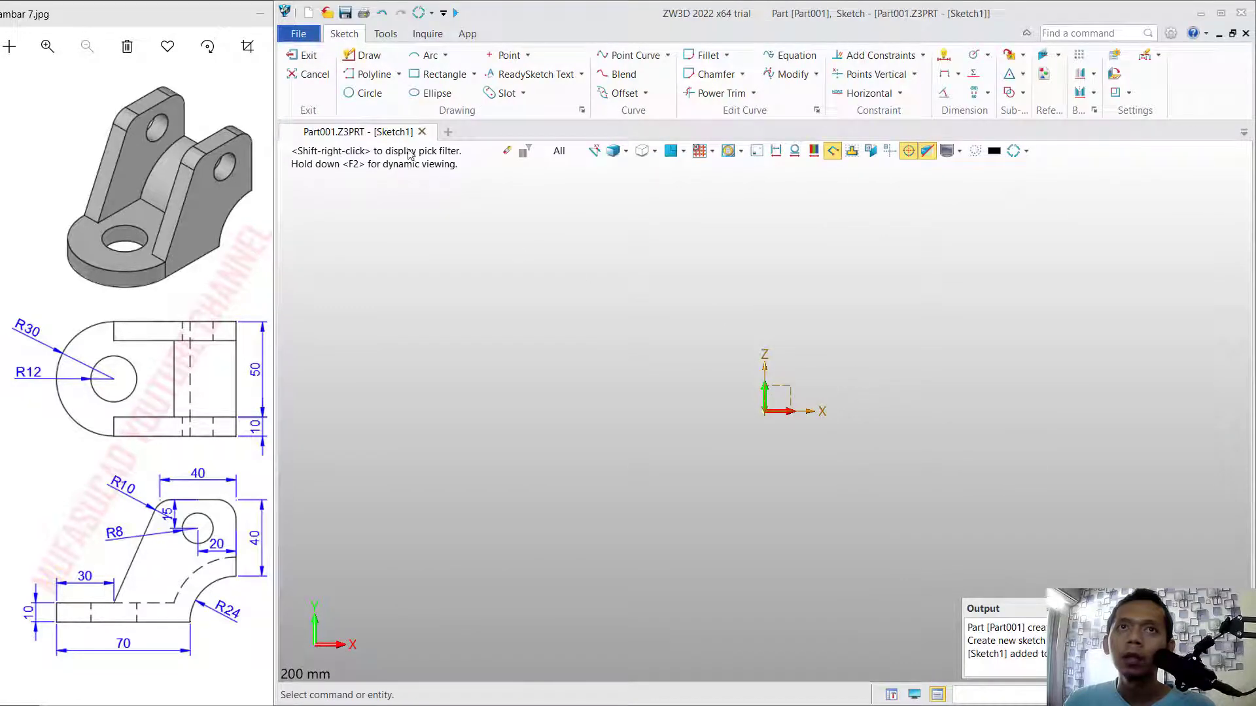
# Draw a circle of radius 24 mm centred on the sketch origin.
pyautogui.click(368, 93)
pyautogui.click(766, 415)
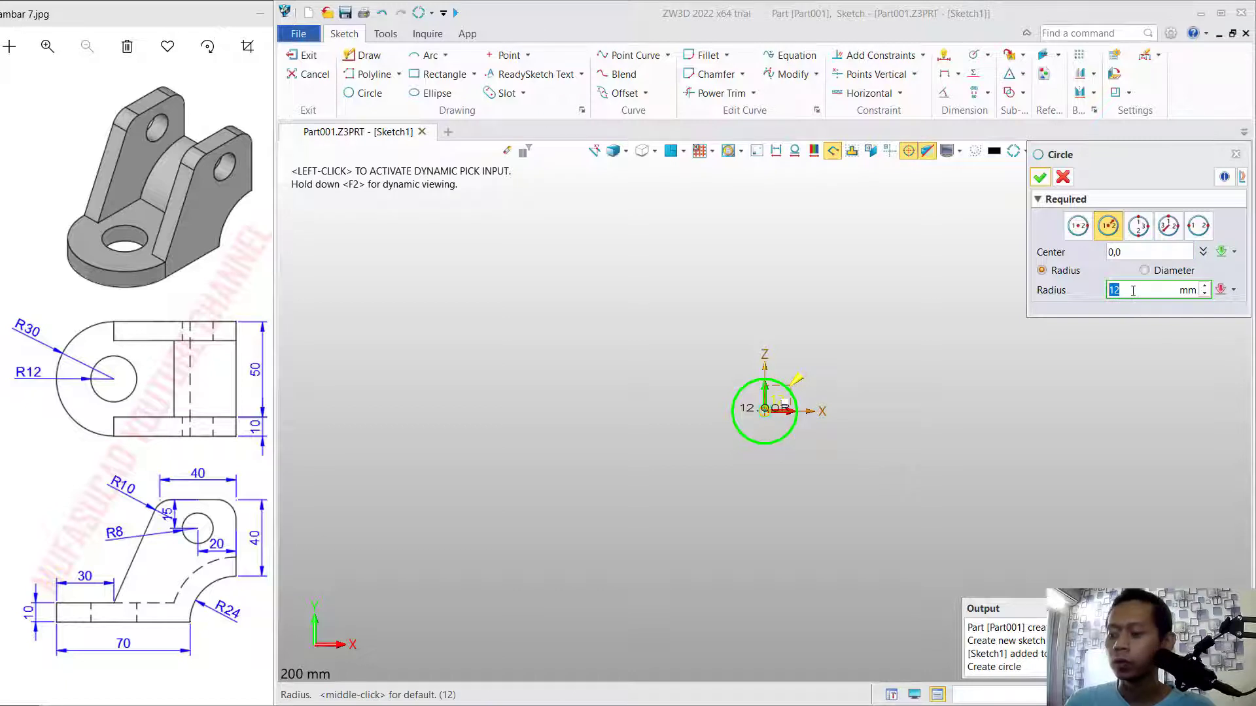
pyautogui.write('24')
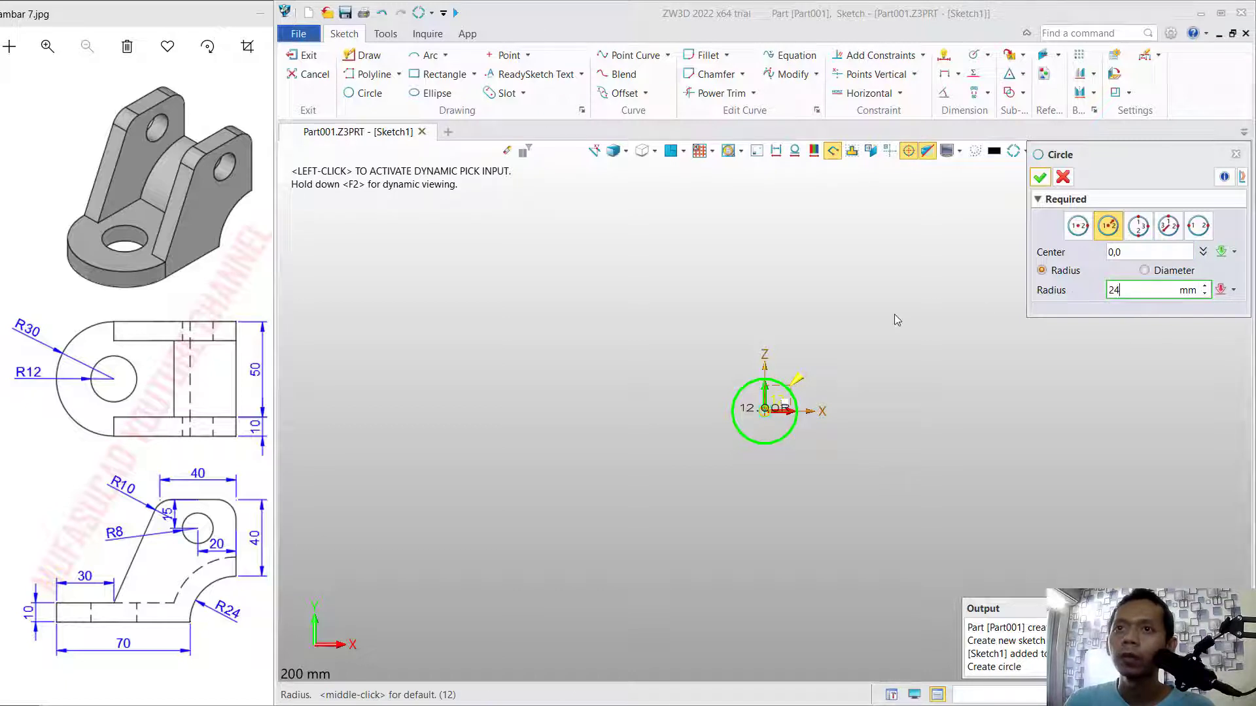
pyautogui.press('Return')
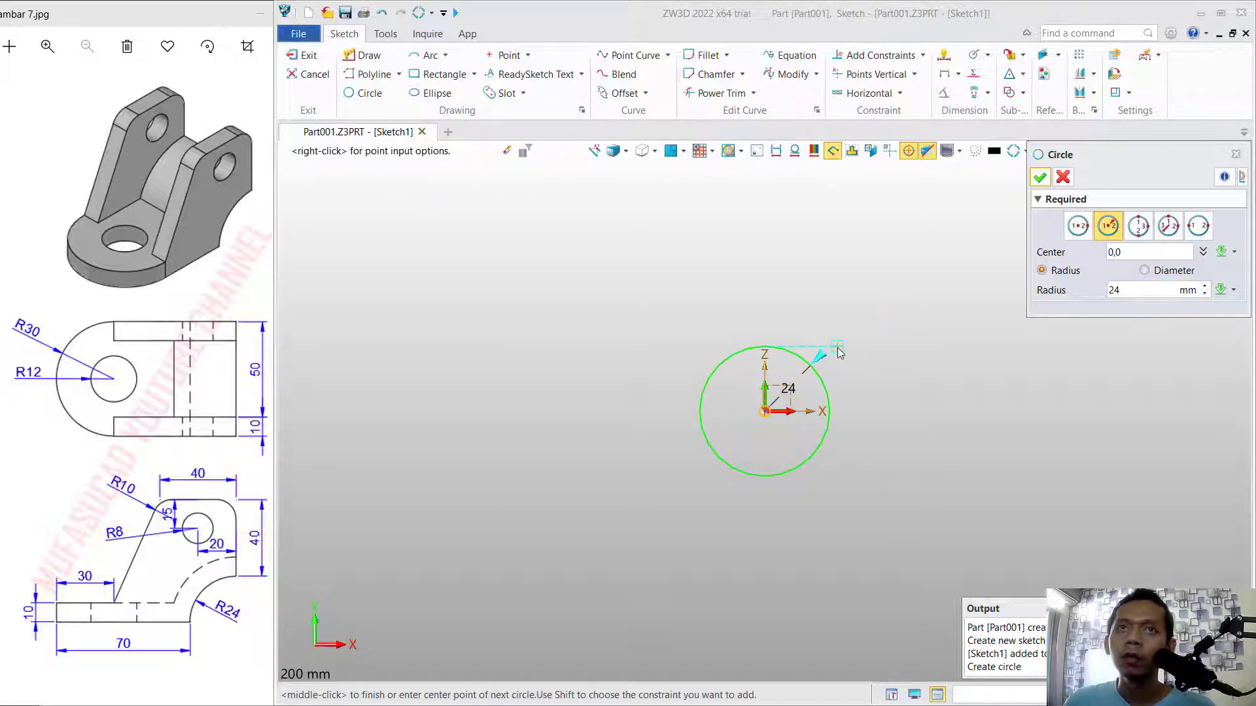
# Draw a horizontal line about 58 mm long running outward in the negative X direction from the circle's left quadrant.
pyautogui.click(363, 56)
pyautogui.click(700, 410)
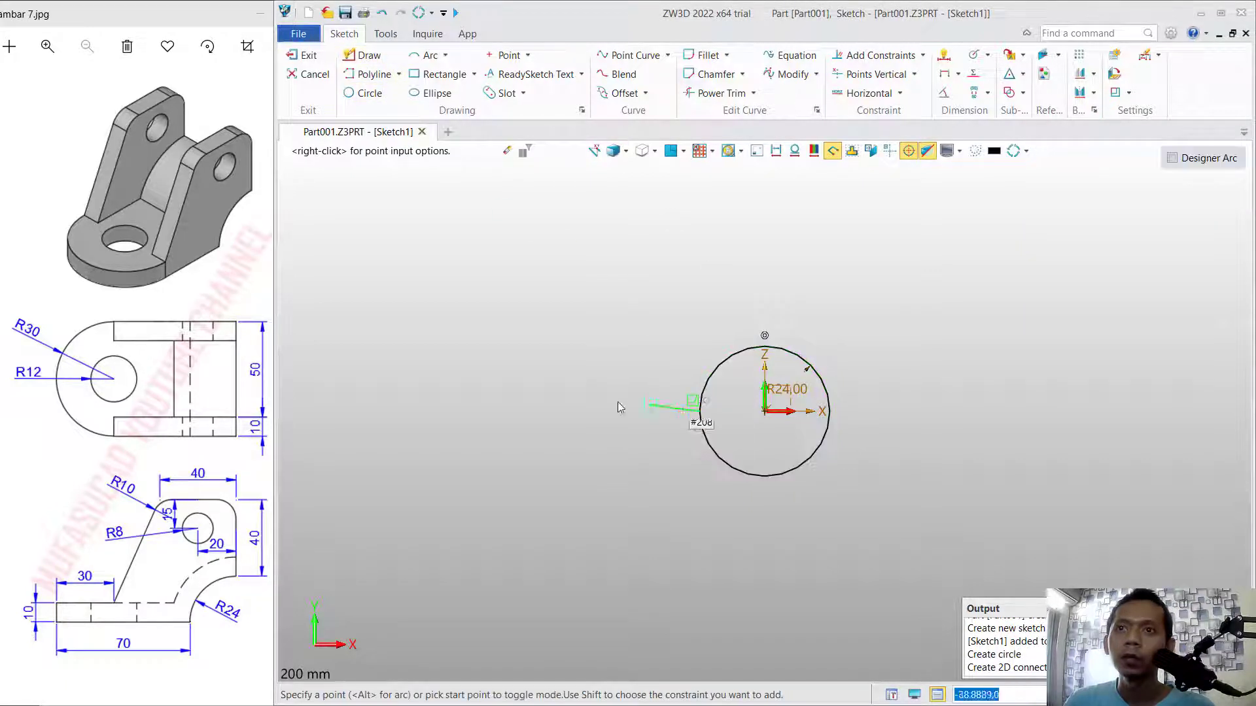
pyautogui.click(543, 413)
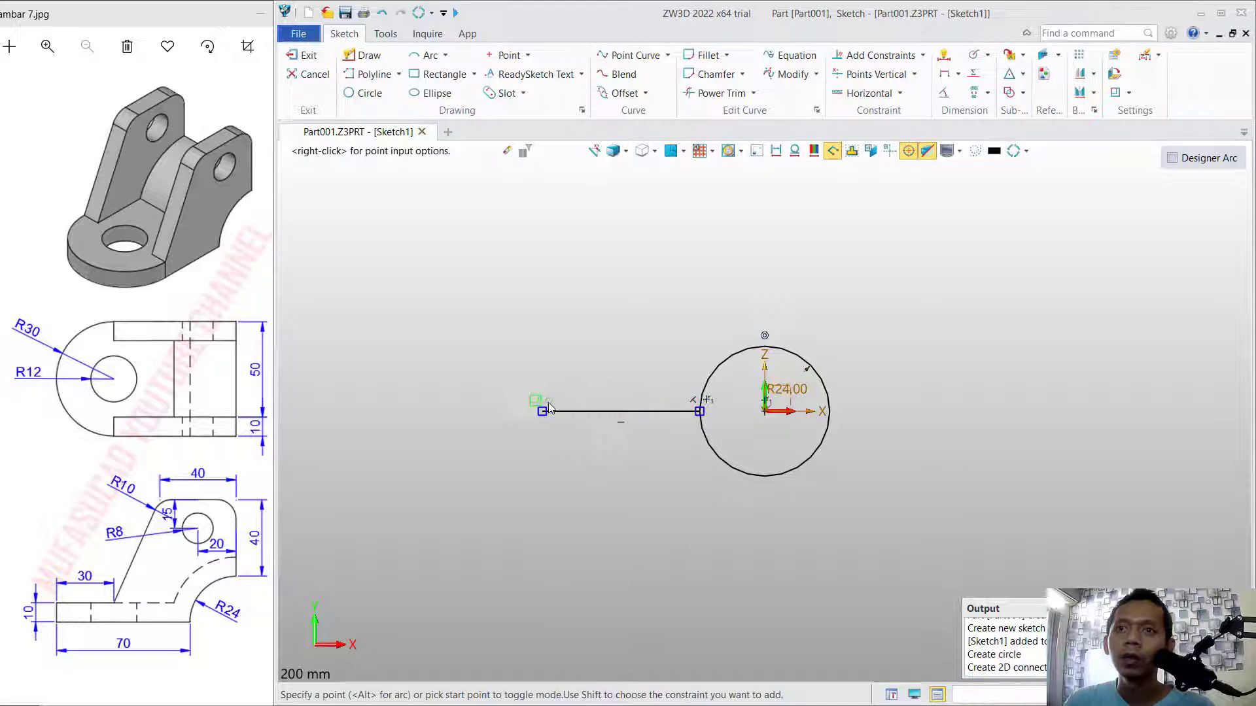
pyautogui.middleClick(633, 294)
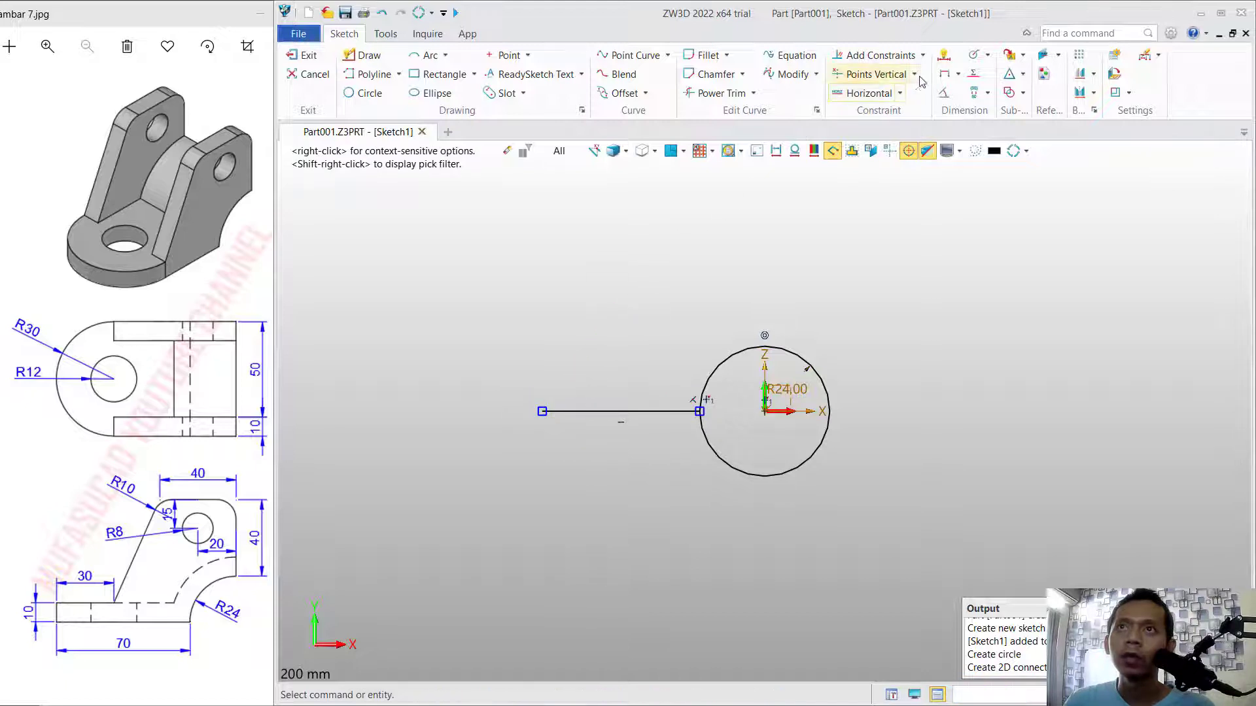
# Dimension the horizontal line's length and set it to 70 mm.
pyautogui.click(944, 58)
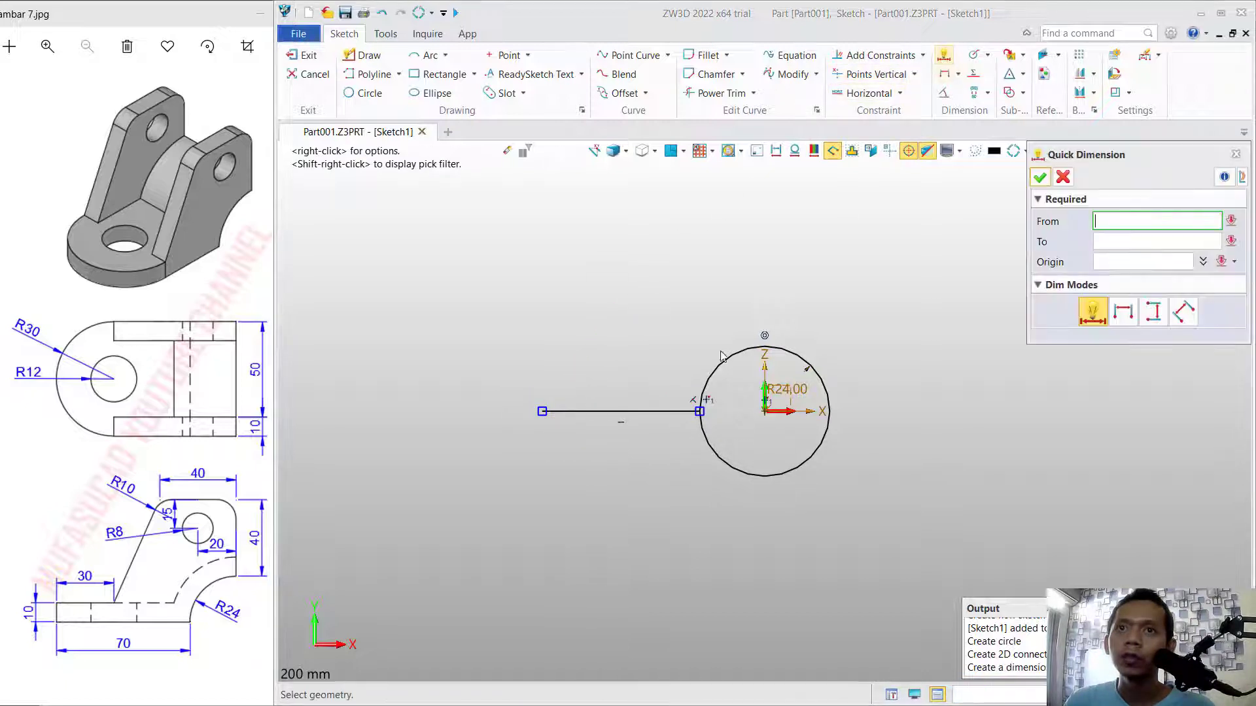
pyautogui.click(591, 414)
pyautogui.click(588, 449)
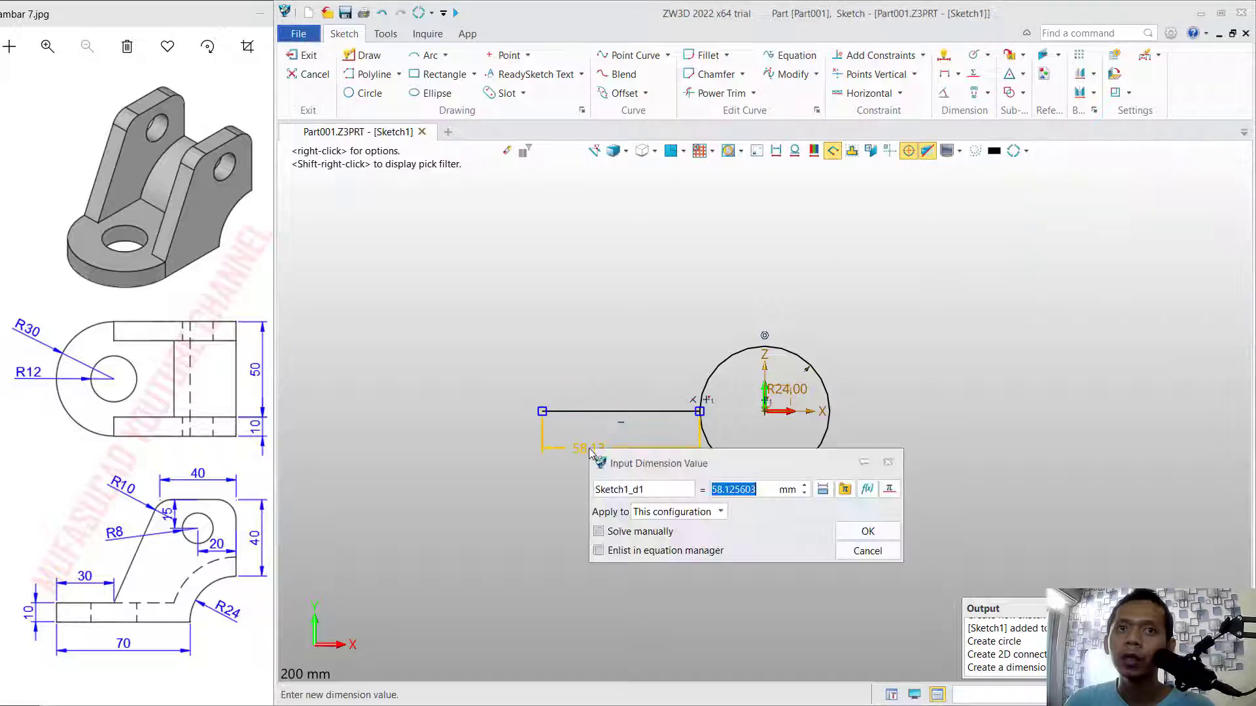
pyautogui.write('70')
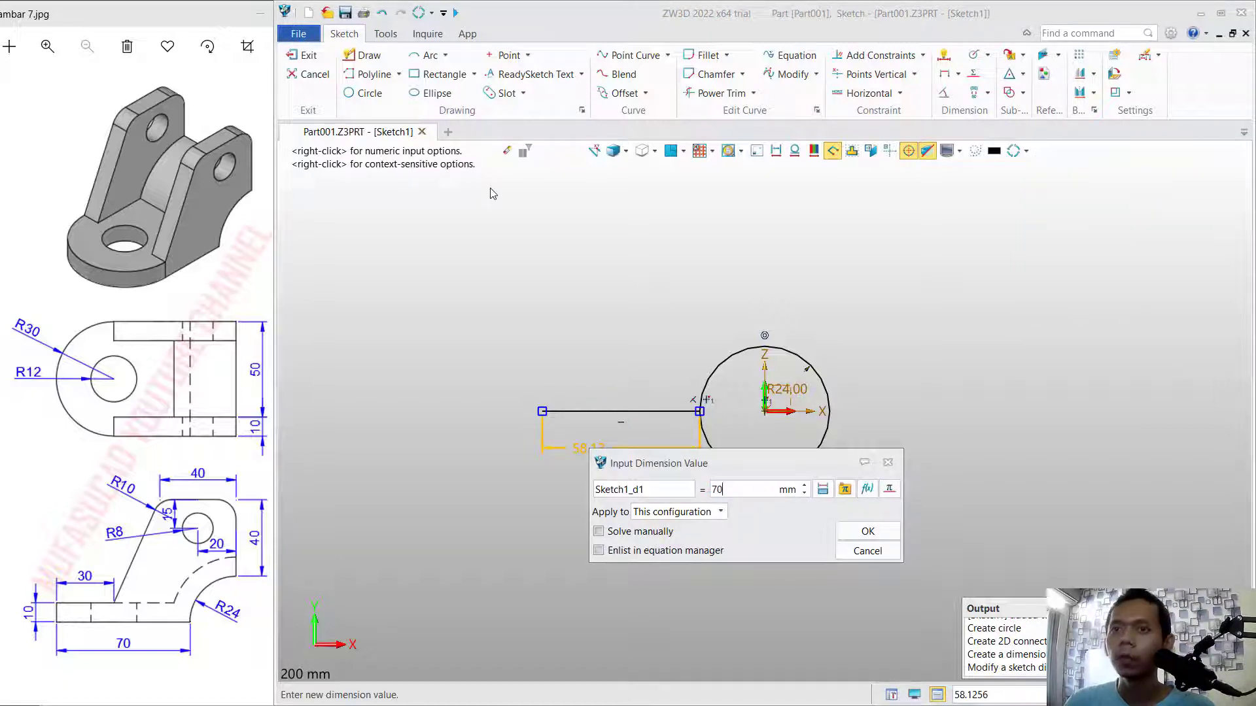
pyautogui.press('Return')
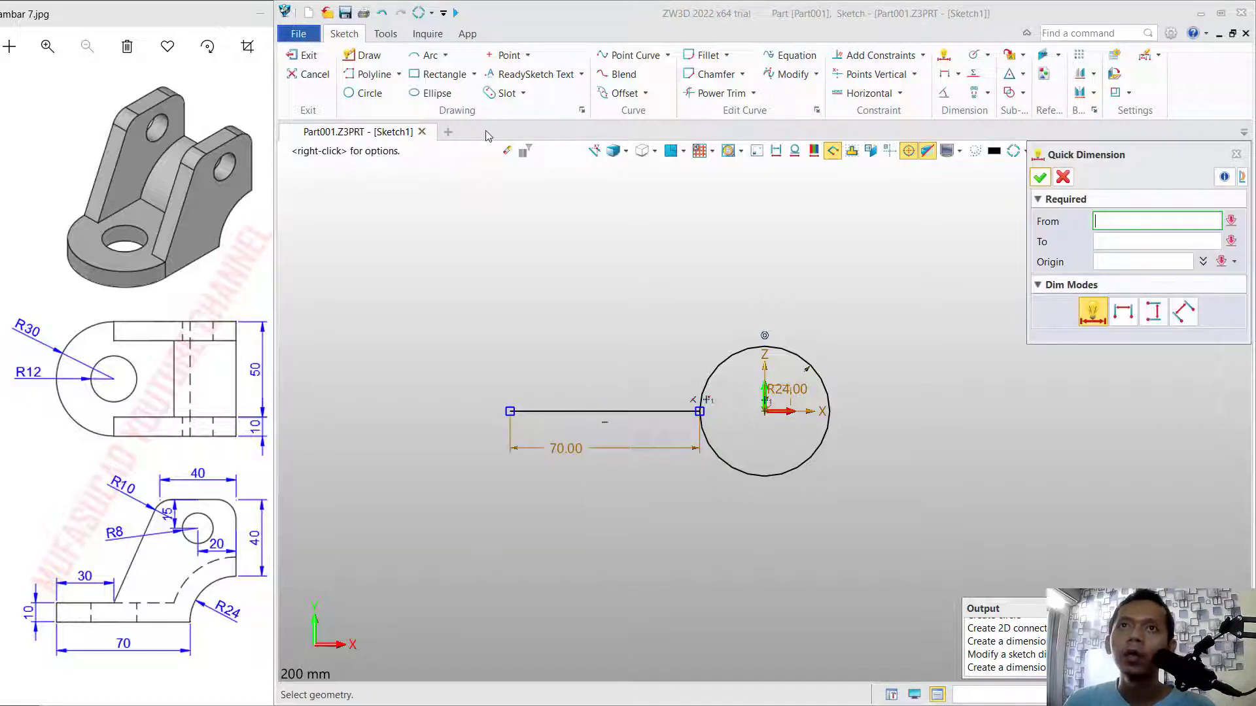
# Offset the horizontal line upward and the circle outward by 10 mm.
pyautogui.click(618, 93)
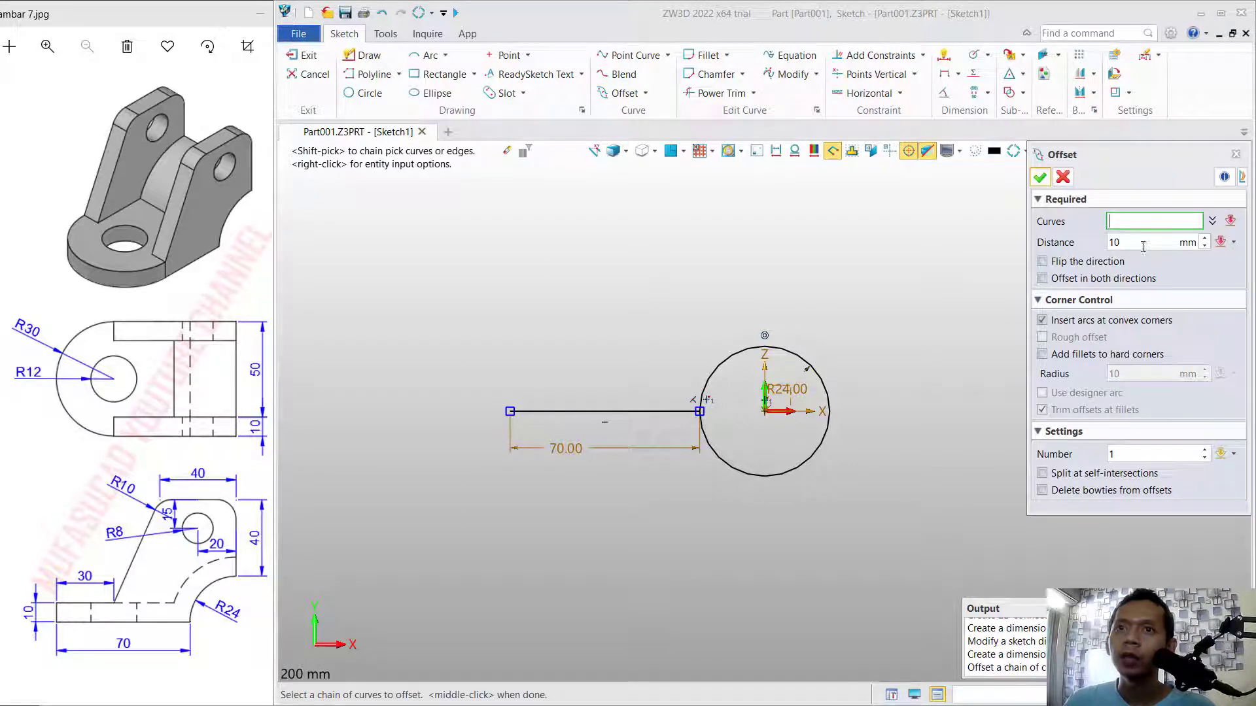
pyautogui.click(630, 411)
pyautogui.click(733, 367)
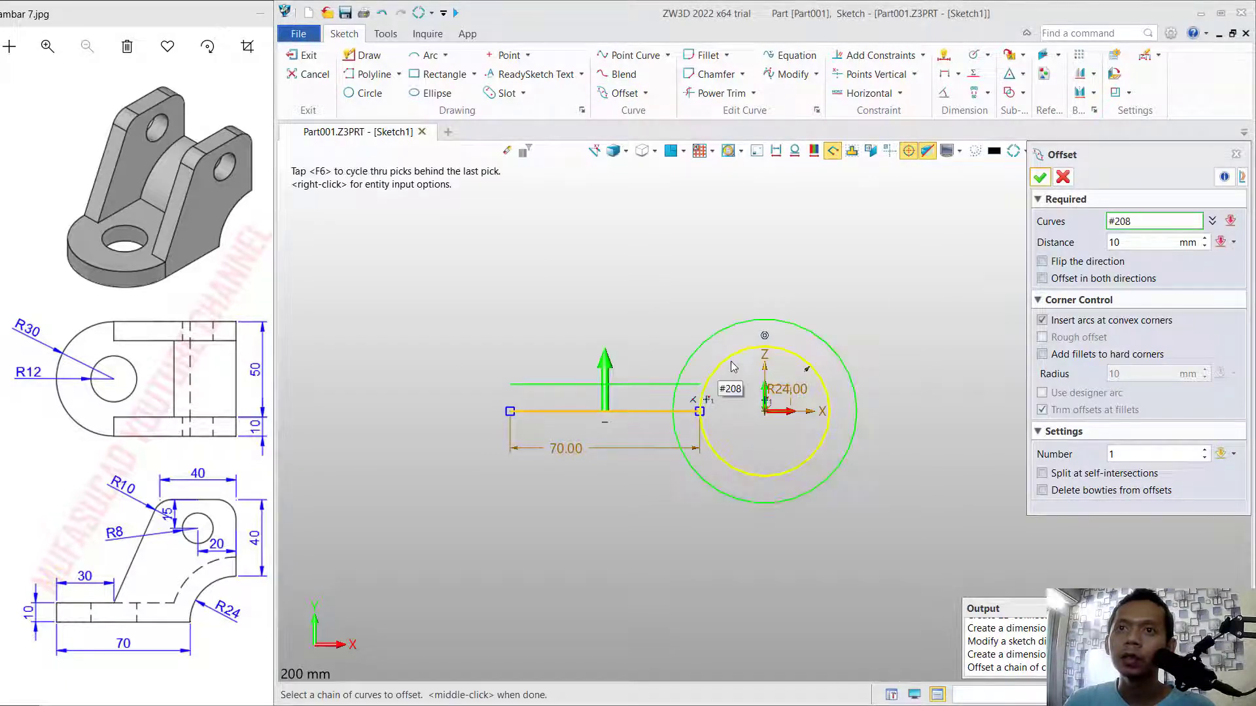
pyautogui.click(735, 361)
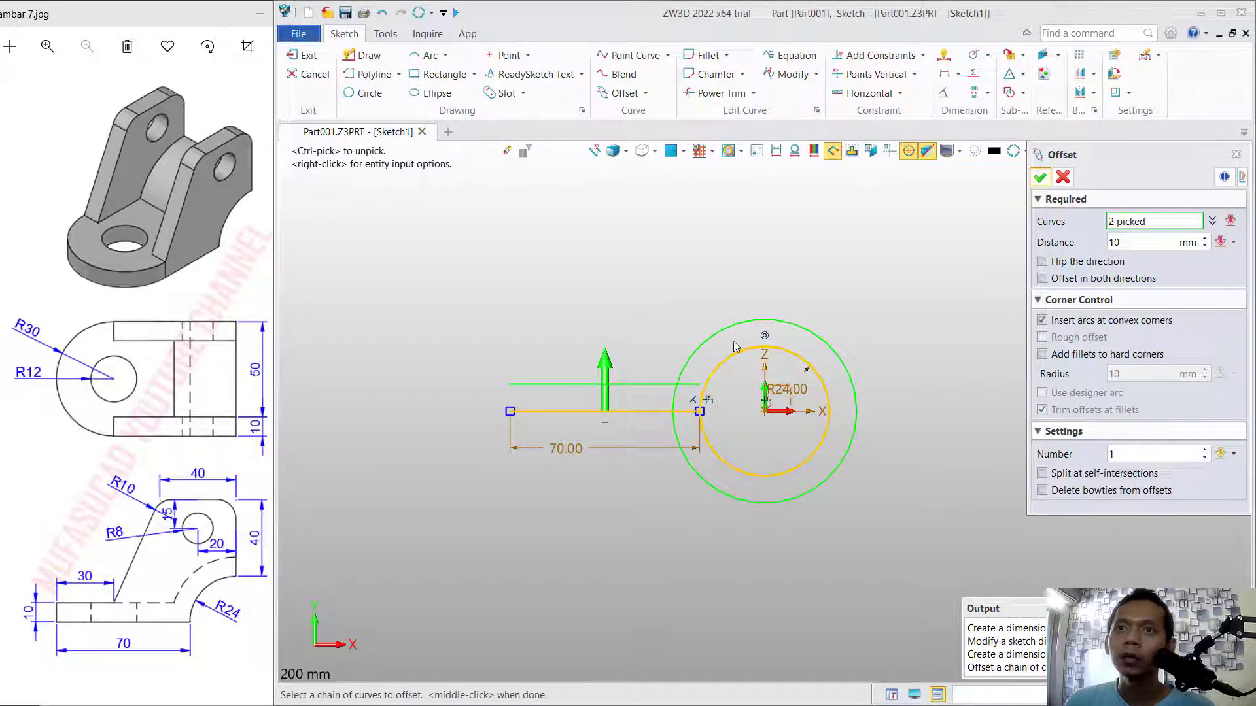
# Draw vertical lines joining the two circles at their top quadrants and the two horizontal lines at their left ends.
pyautogui.click(364, 55)
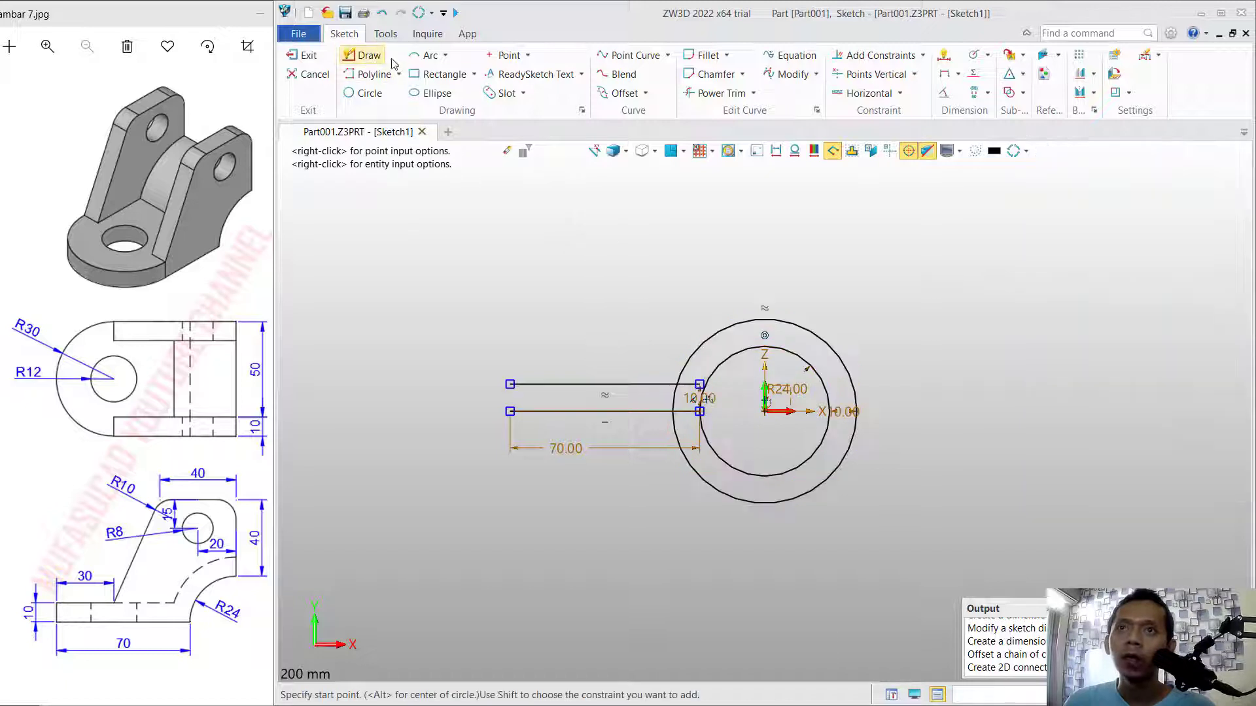
pyautogui.click(764, 320)
pyautogui.middleClick(656, 293)
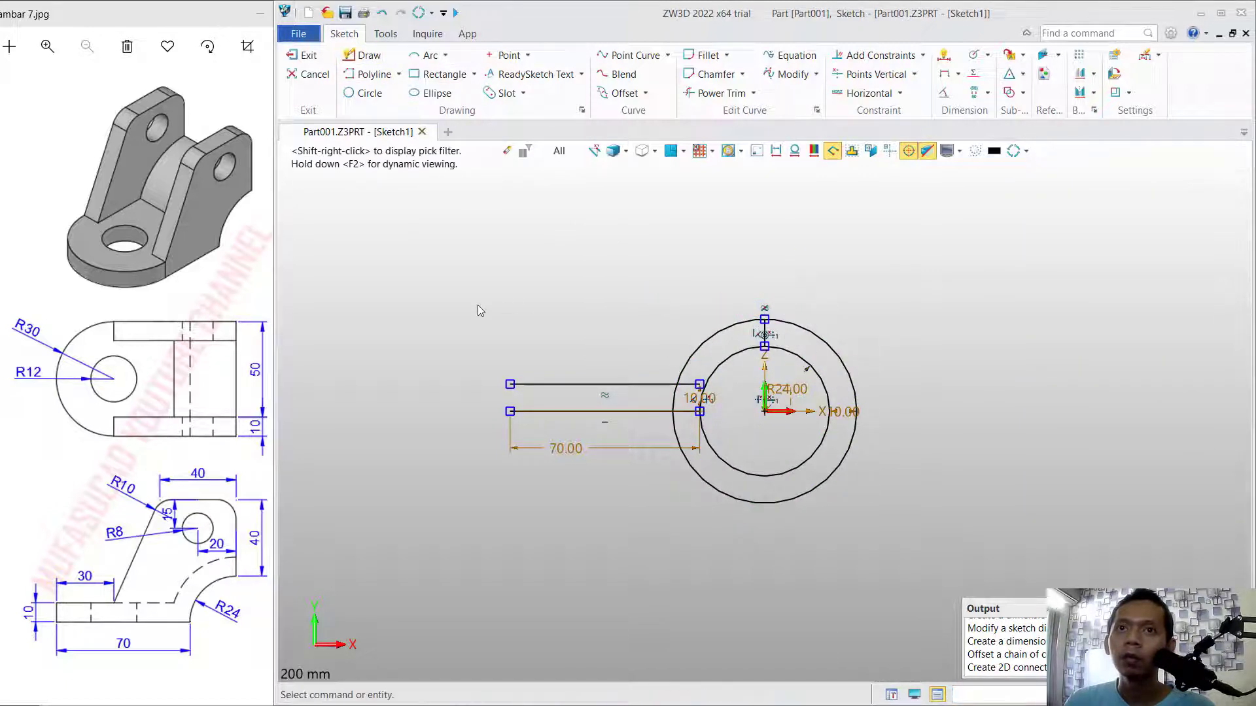
pyautogui.middleClick(476, 305)
pyautogui.click(510, 411)
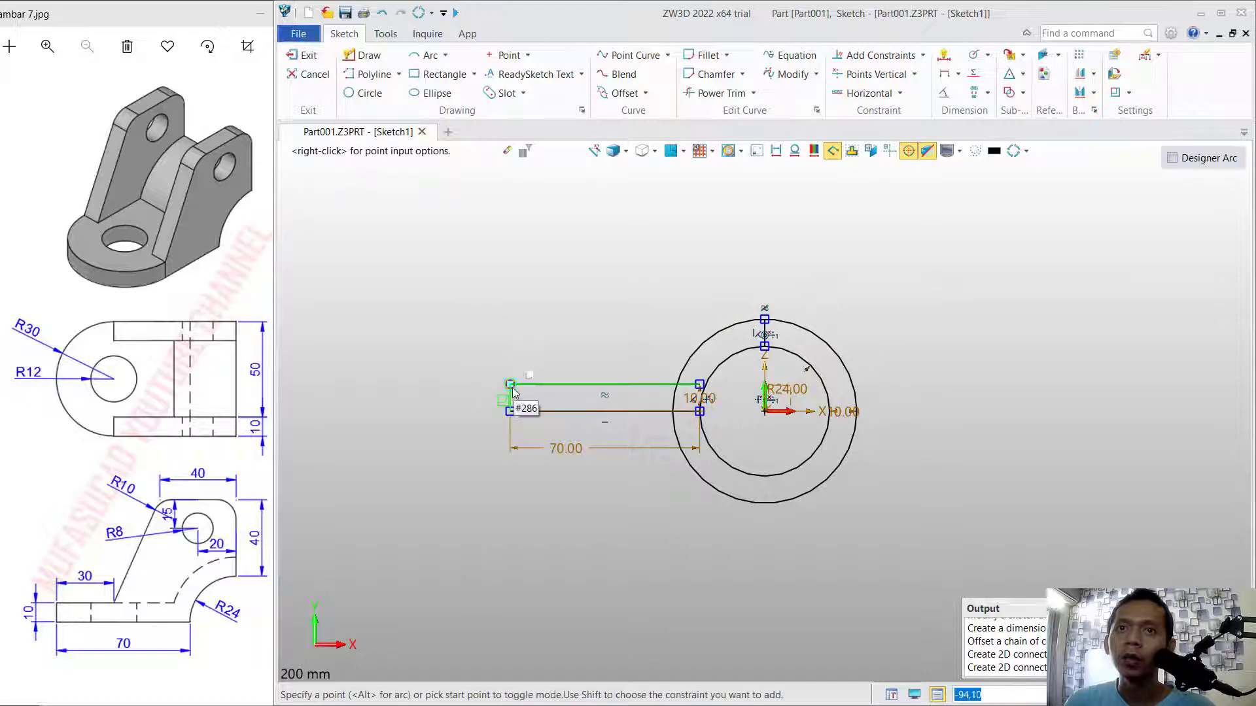
pyautogui.click(510, 385)
pyautogui.middleClick(589, 308)
pyautogui.middleClick(592, 314)
# Trim the circles and overlapping segments to leave a closed flat base profile running into a 10 mm thick quarter-arc.
pyautogui.scroll(2, 698, 357)
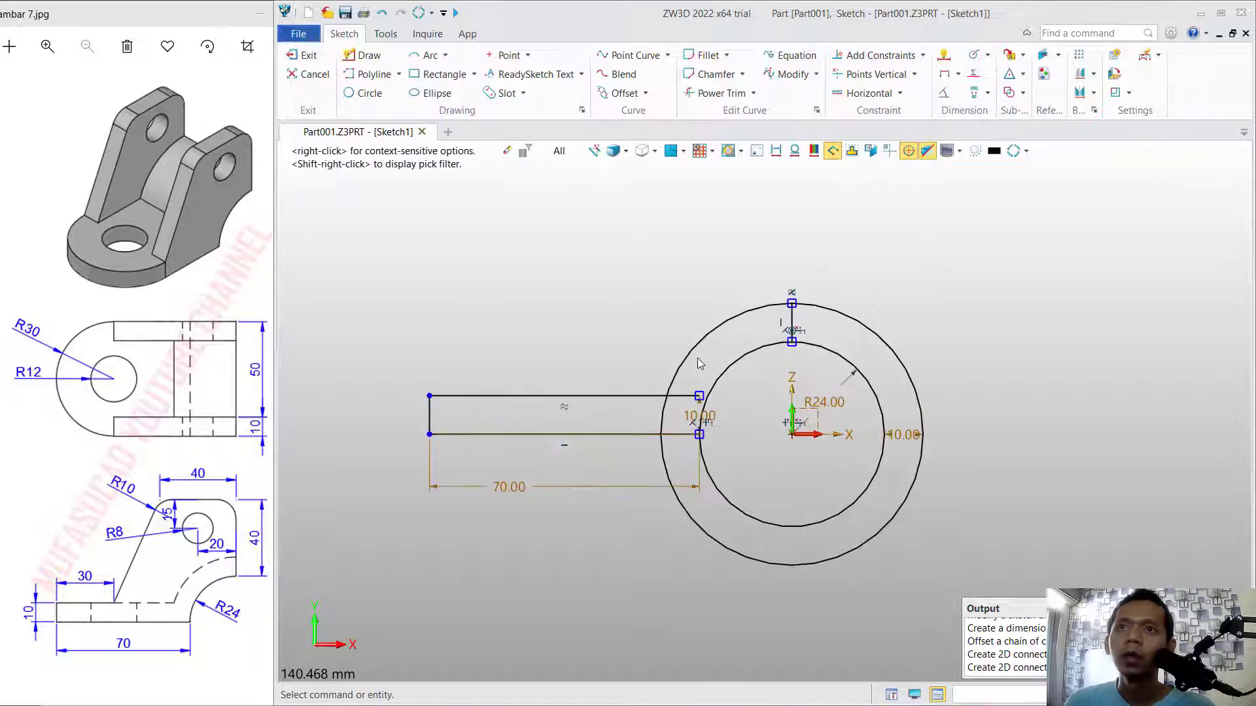
pyautogui.click(708, 95)
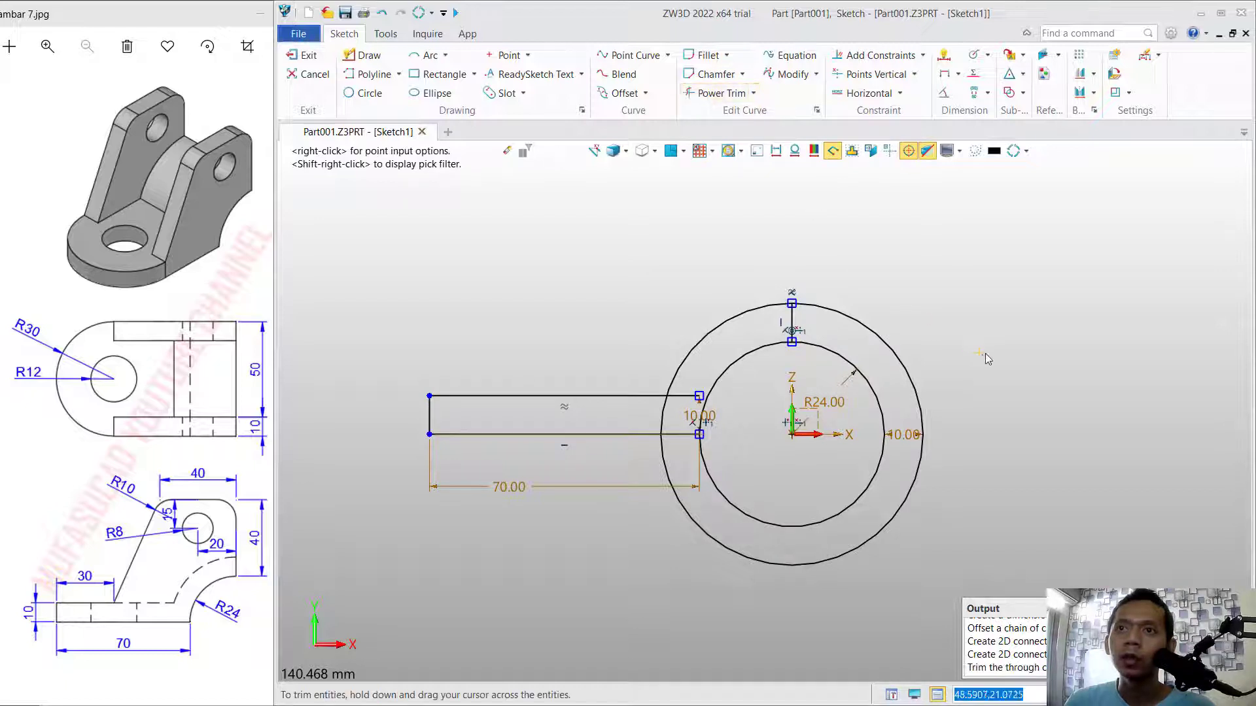
pyautogui.moveTo(985, 354); pyautogui.dragTo(818, 444)
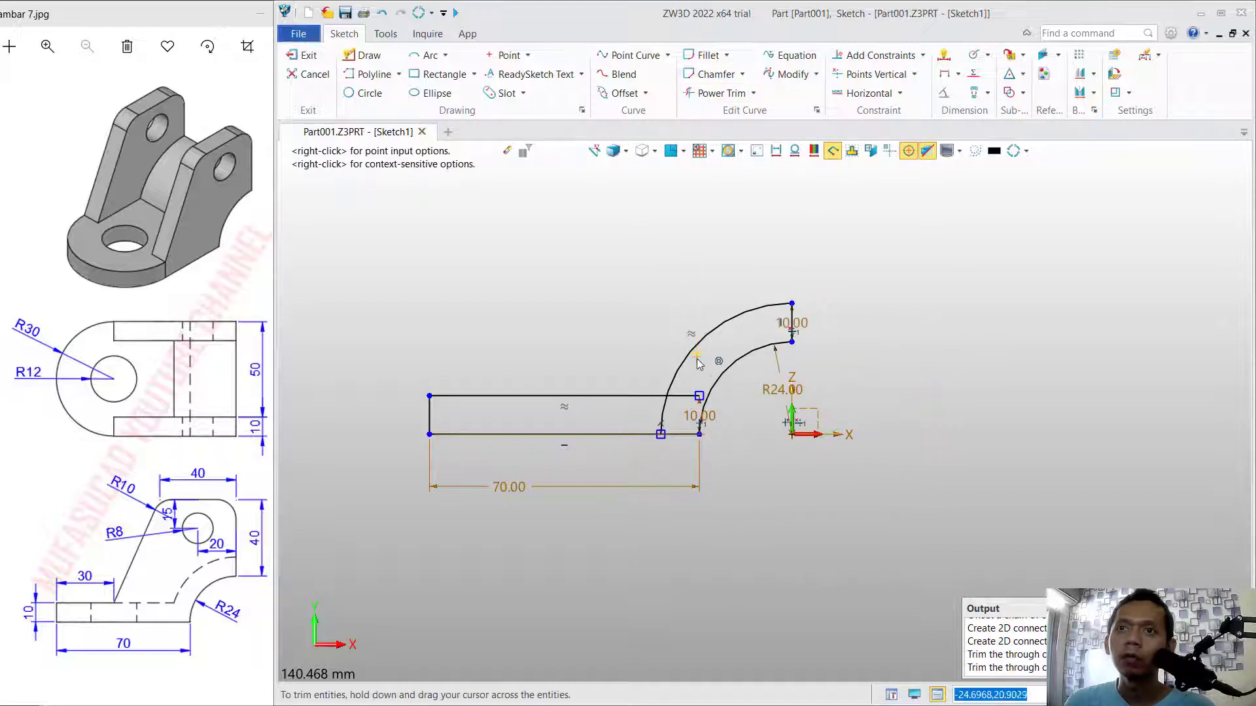
pyautogui.moveTo(699, 361); pyautogui.dragTo(681, 408)
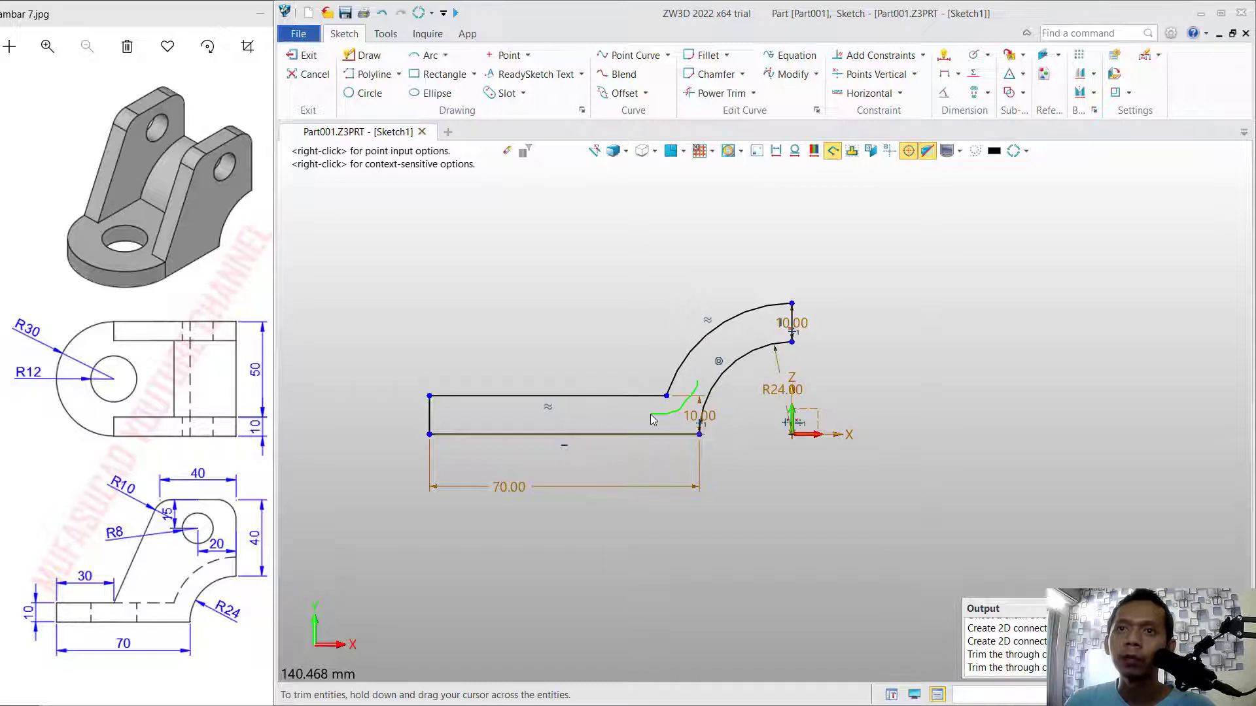
pyautogui.press('Escape')
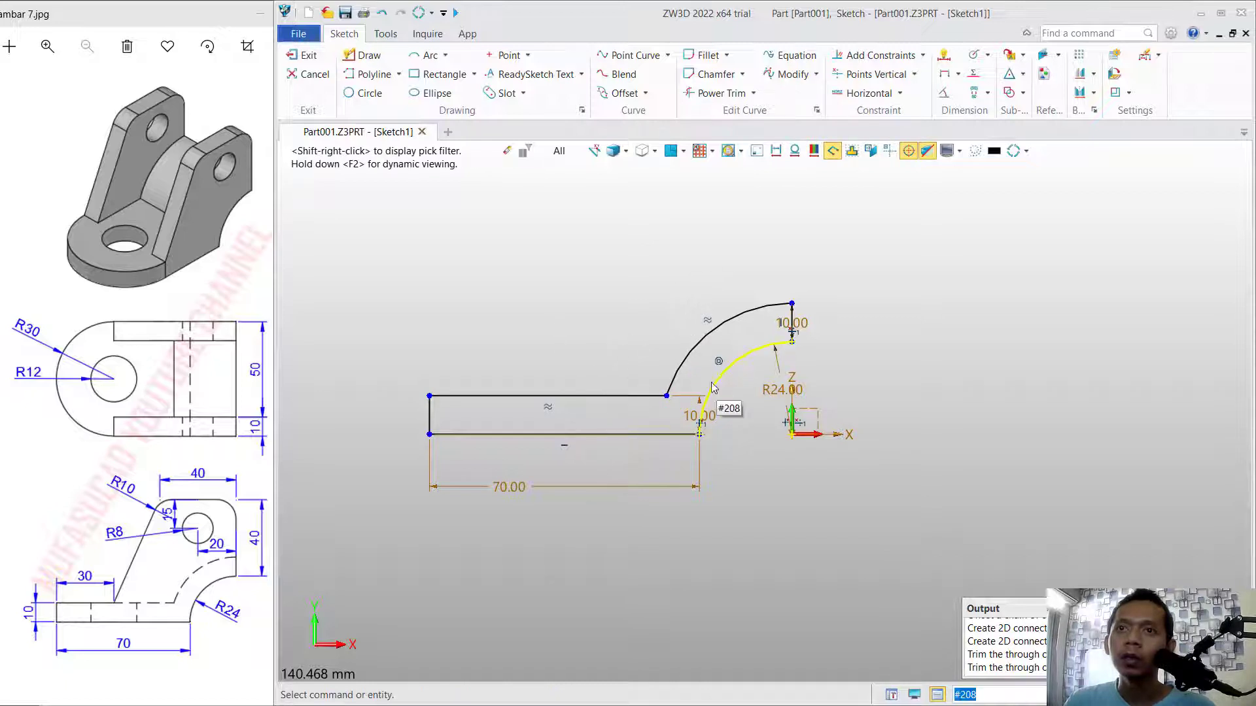
# Draw the side plate outline: about 47 mm up from the outer arc's top end, about 44 mm left, then sloping to the base's upper line.
pyautogui.scroll(-3, 674, 255)
pyautogui.scroll(3, 646, 223)
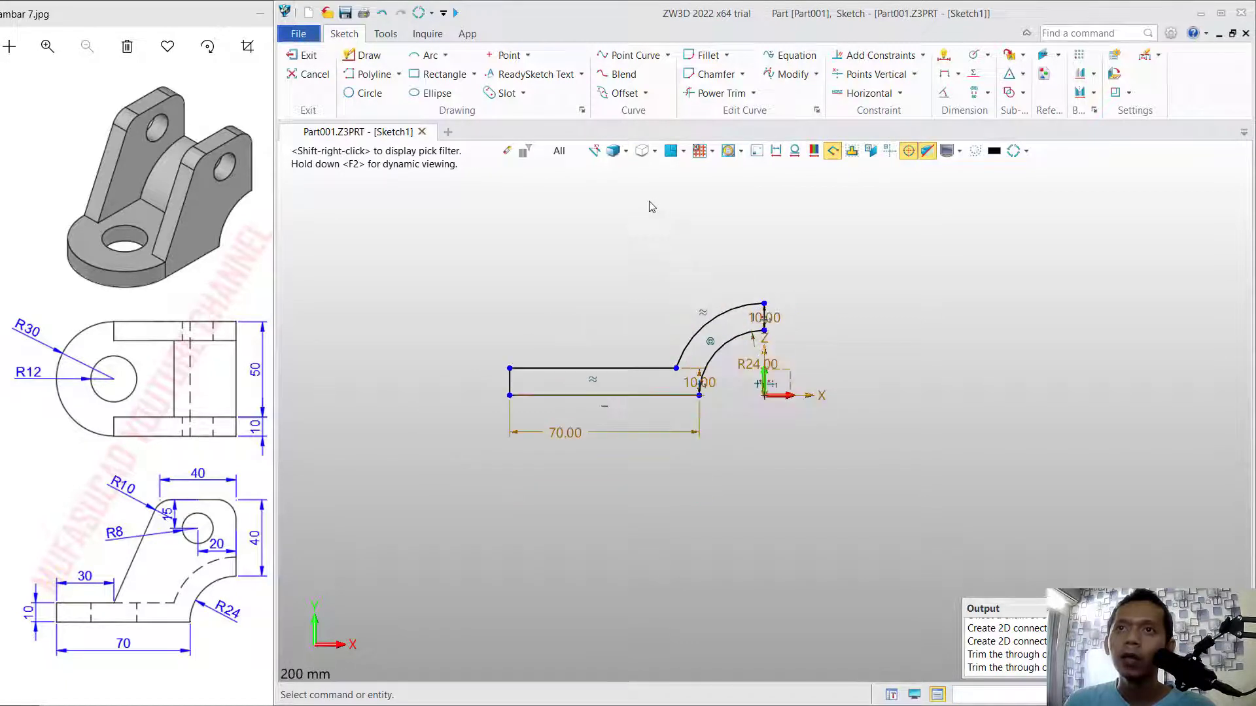
pyautogui.moveTo(665, 242); pyautogui.dragTo(690, 295, button='middle')
pyautogui.scroll(-1, 689, 294)
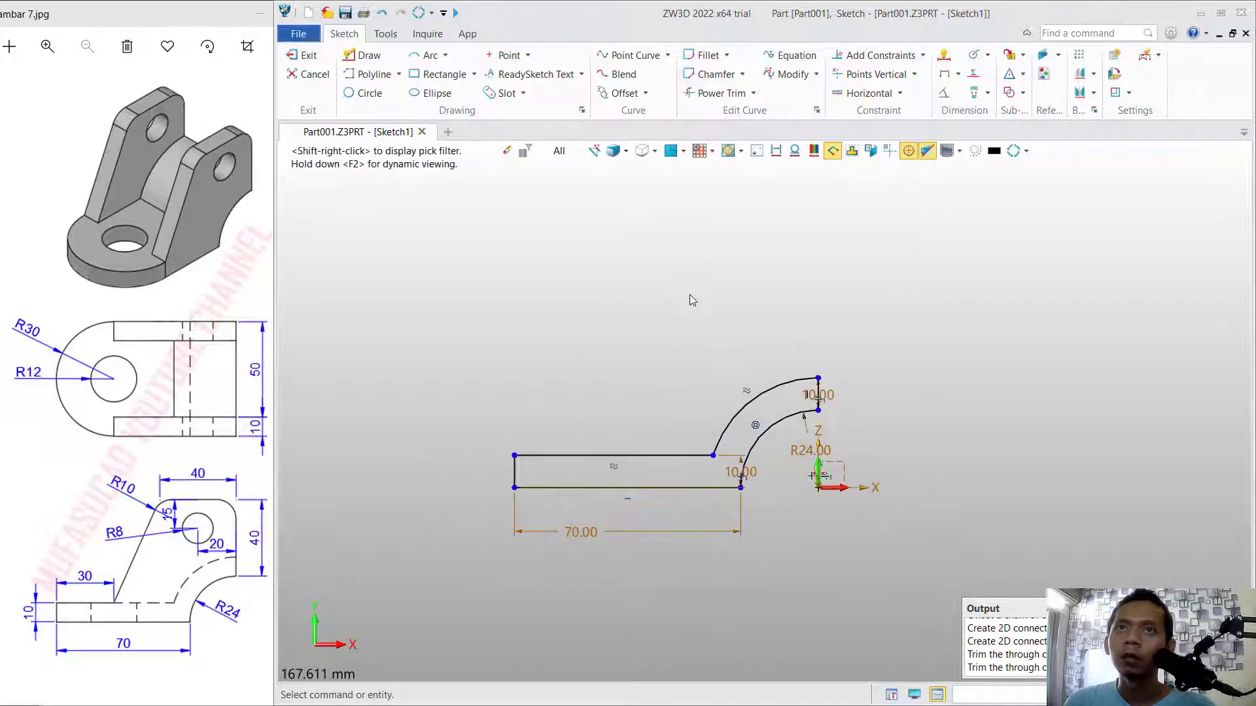
pyautogui.click(368, 57)
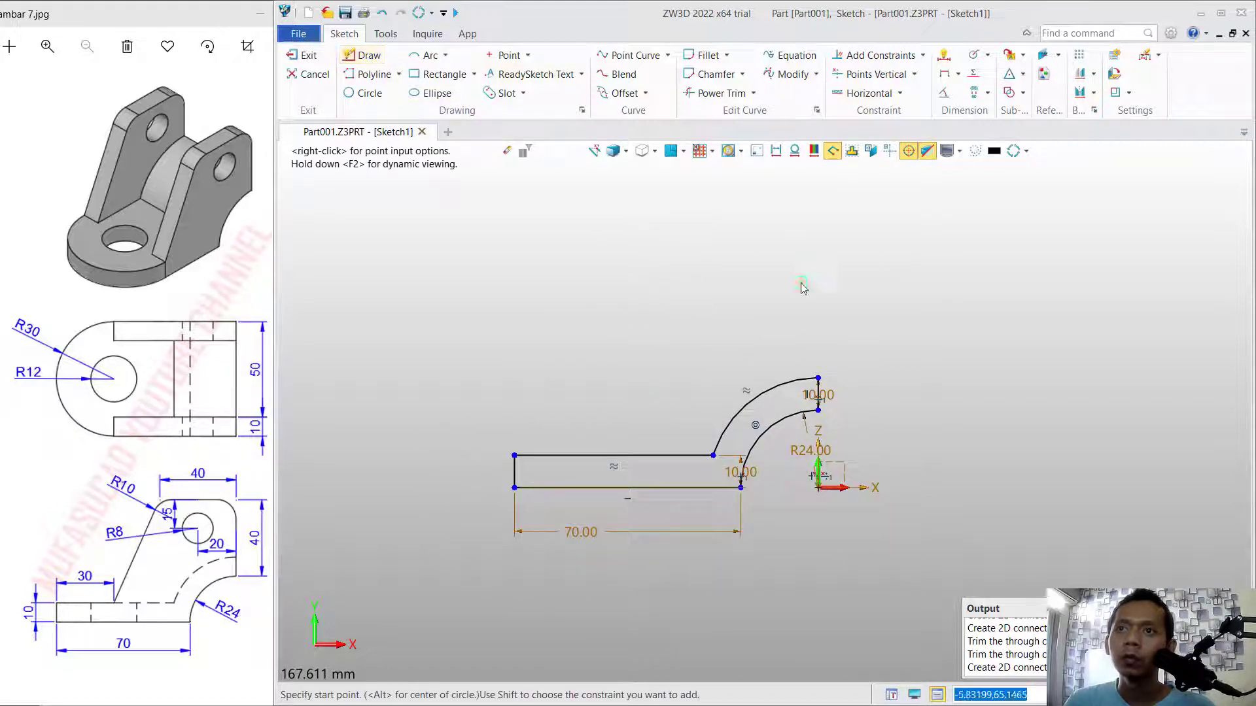
pyautogui.click(818, 378)
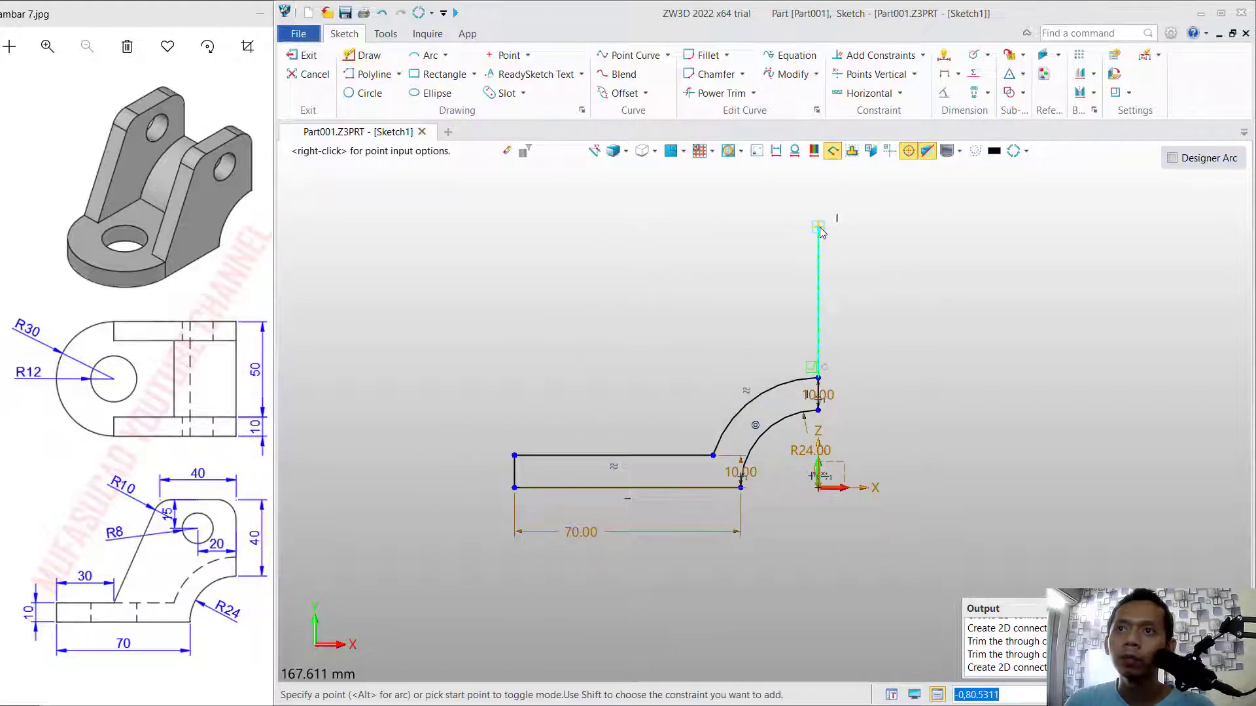
pyautogui.click(818, 226)
pyautogui.click(676, 226)
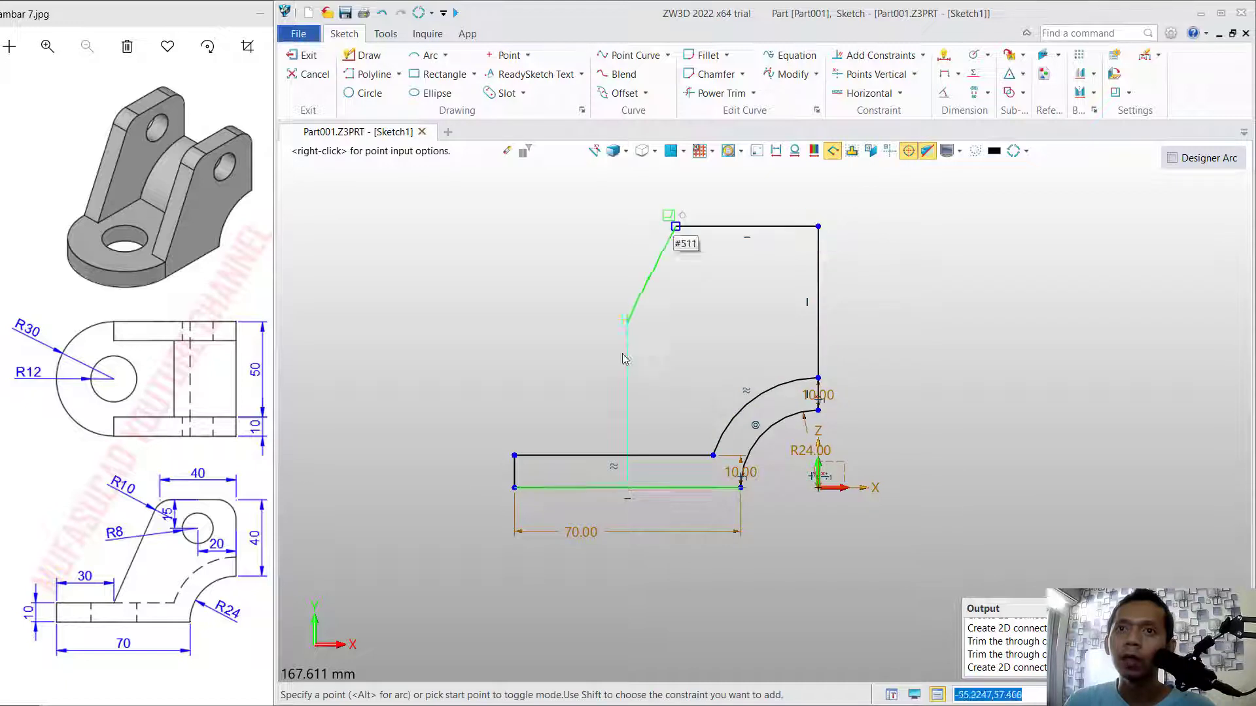
pyautogui.click(575, 455)
pyautogui.middleClick(554, 279)
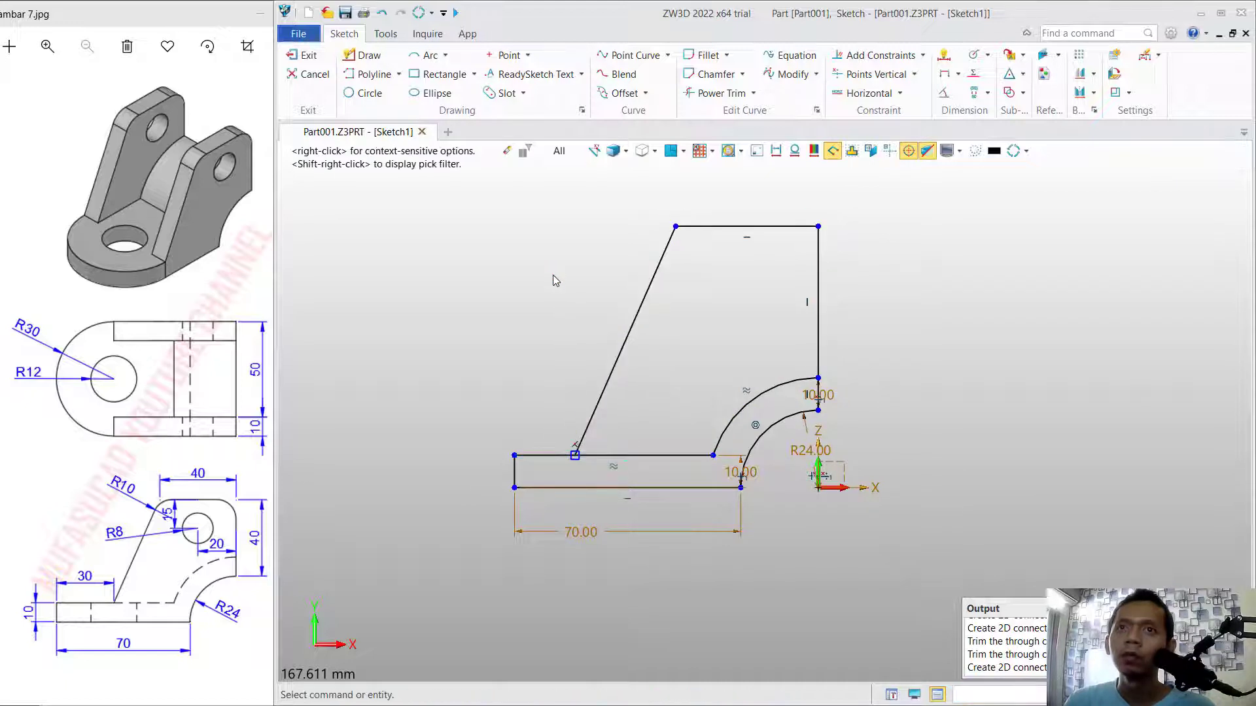
# Dimension the side plate outline's vertical edge and set it to 40 mm.
pyautogui.click(944, 59)
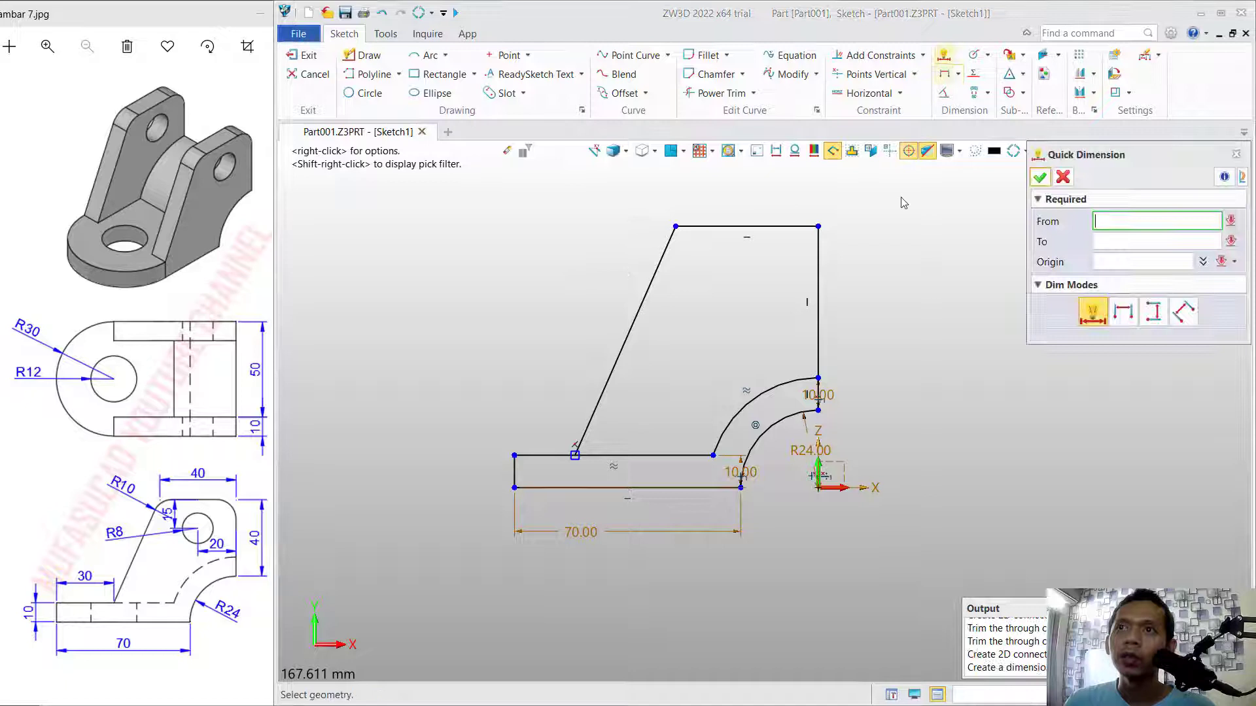
pyautogui.click(819, 315)
pyautogui.click(856, 325)
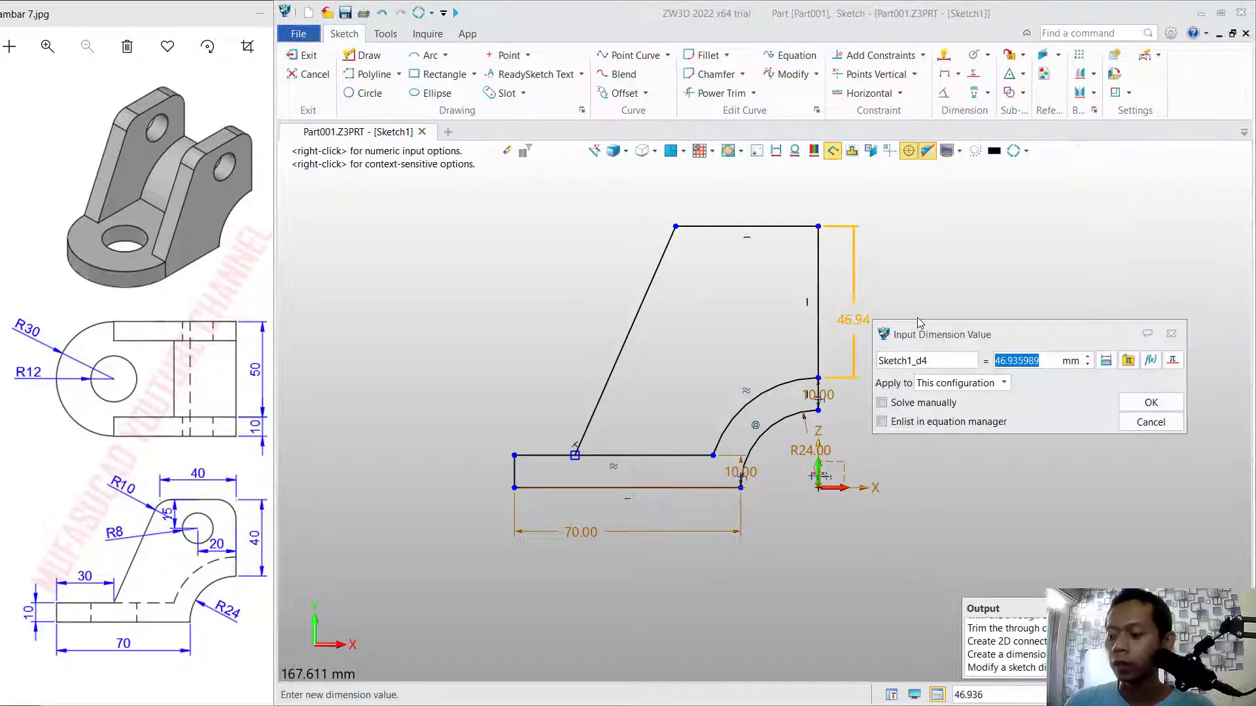
pyautogui.write('40')
pyautogui.press('Return')
# Dimension the side plate outline's top edge and set its length to 40 mm.
pyautogui.click(782, 249)
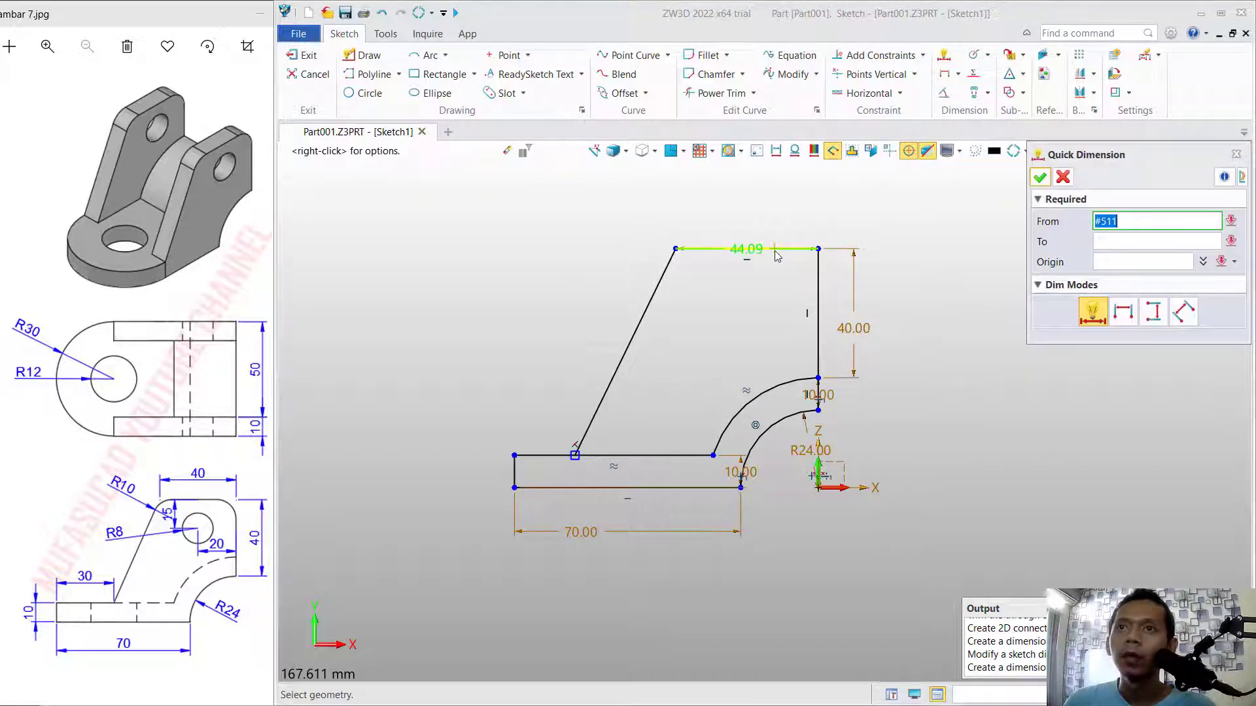
pyautogui.click(893, 227)
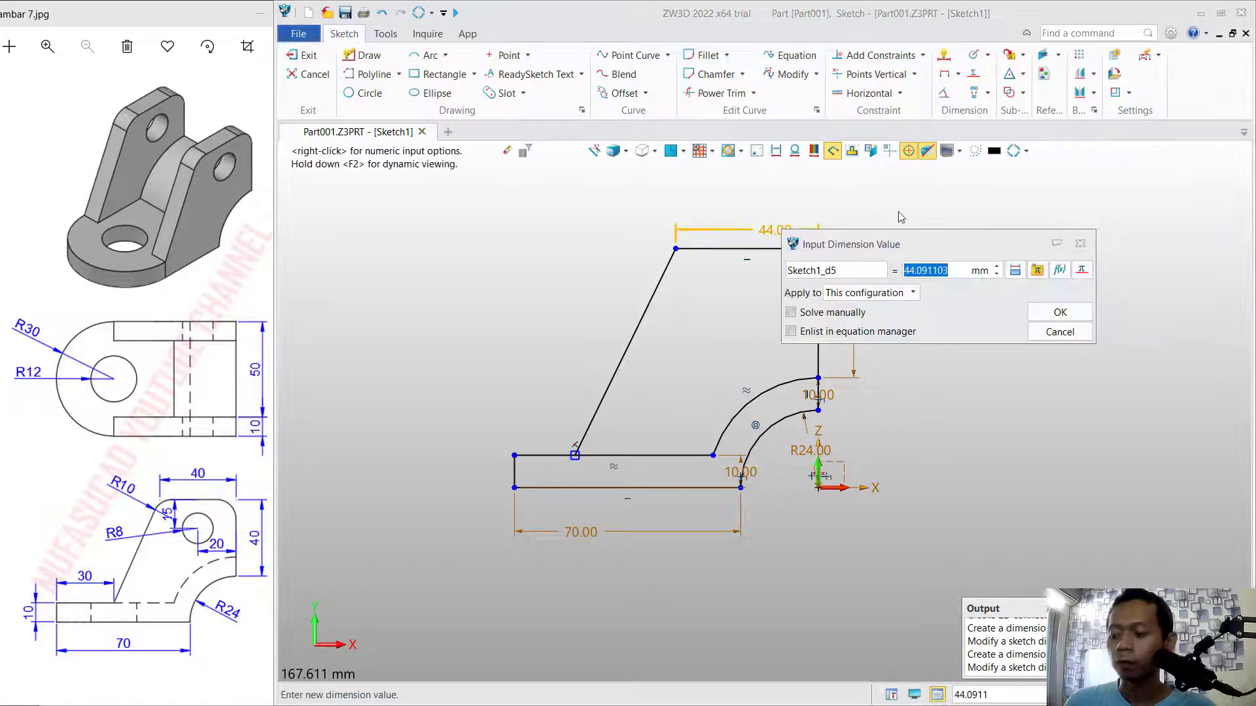
pyautogui.write('40')
pyautogui.press('Return')
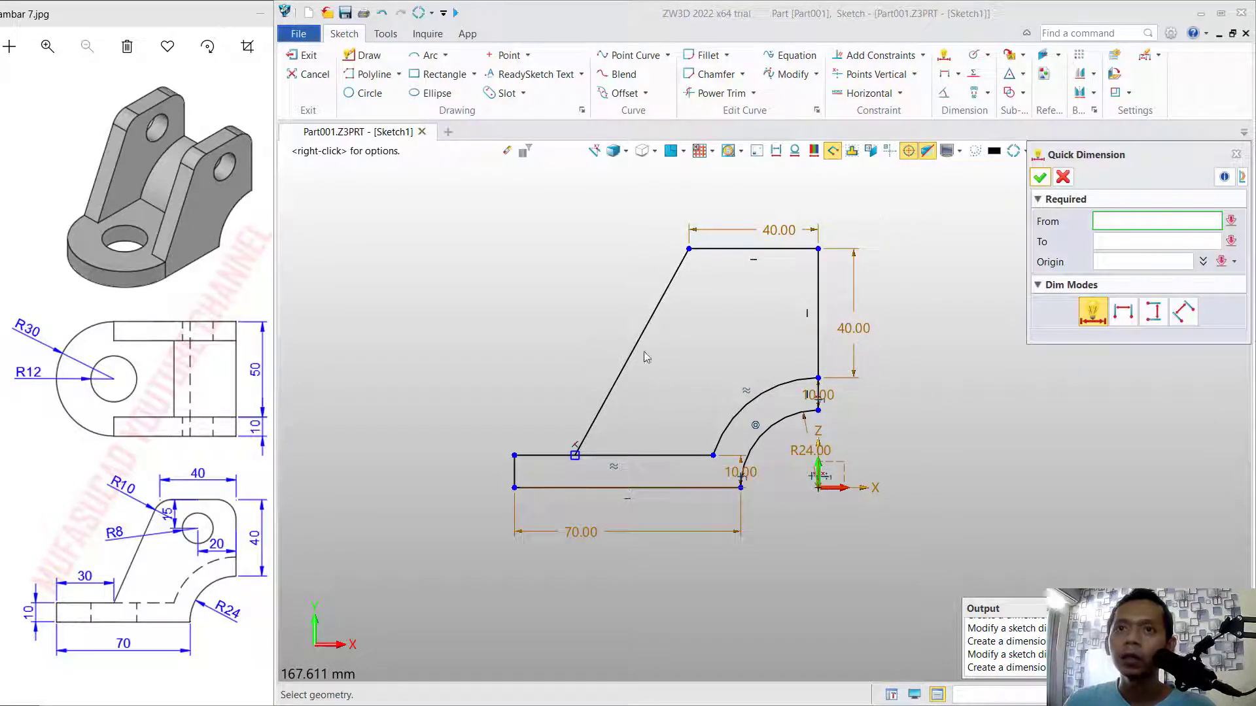
# Dimension the horizontal distance from the base's left end to the foot of the sloping line and set it to 30 mm.
pyautogui.click(590, 442)
pyautogui.click(514, 455)
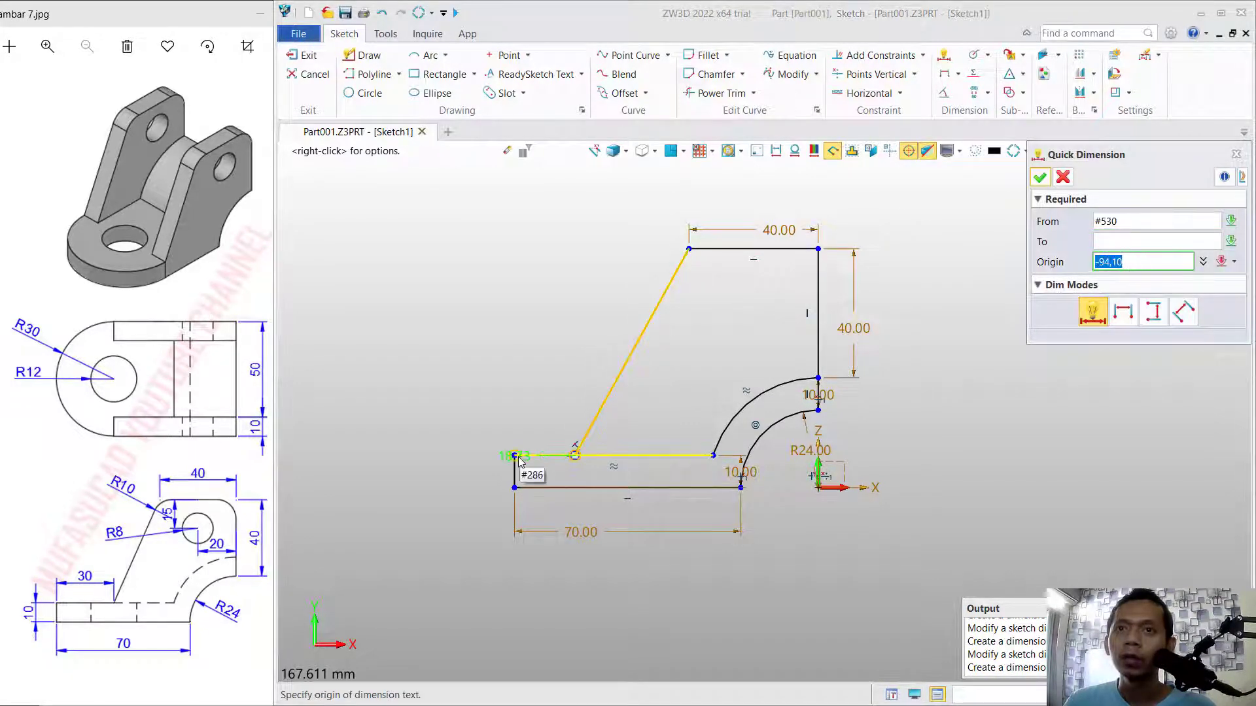
pyautogui.click(539, 399)
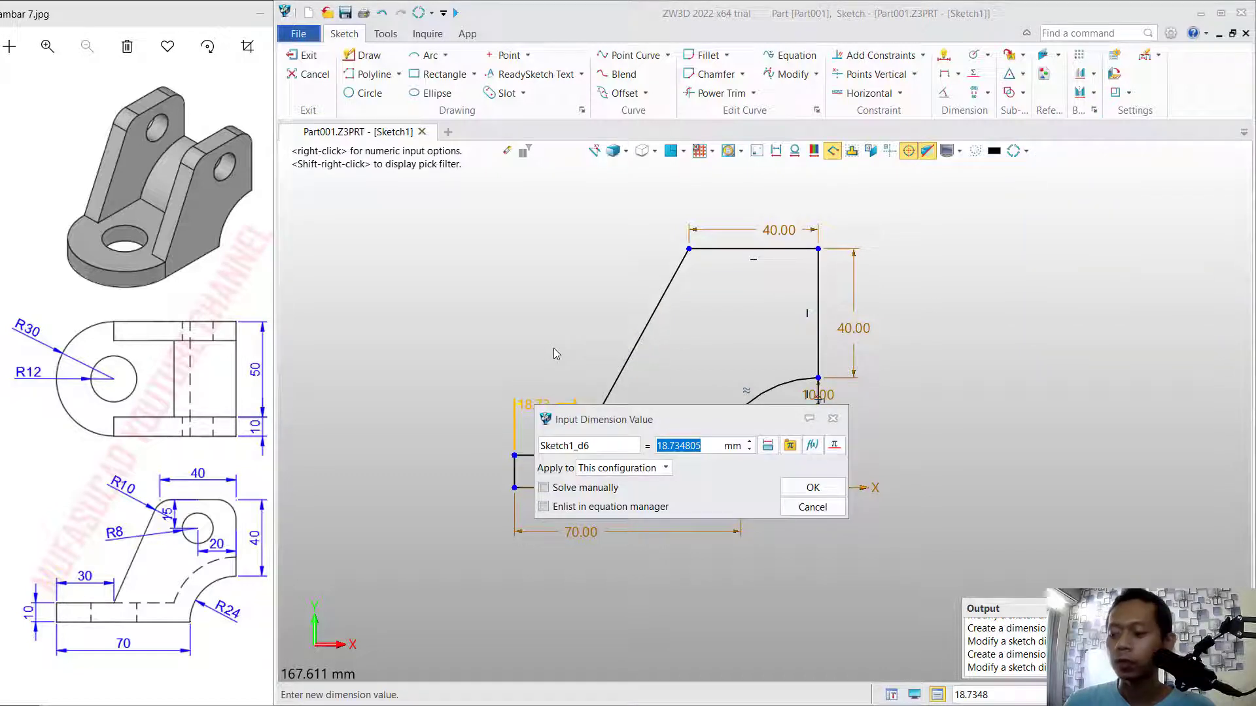
pyautogui.write('30')
pyautogui.press('Return')
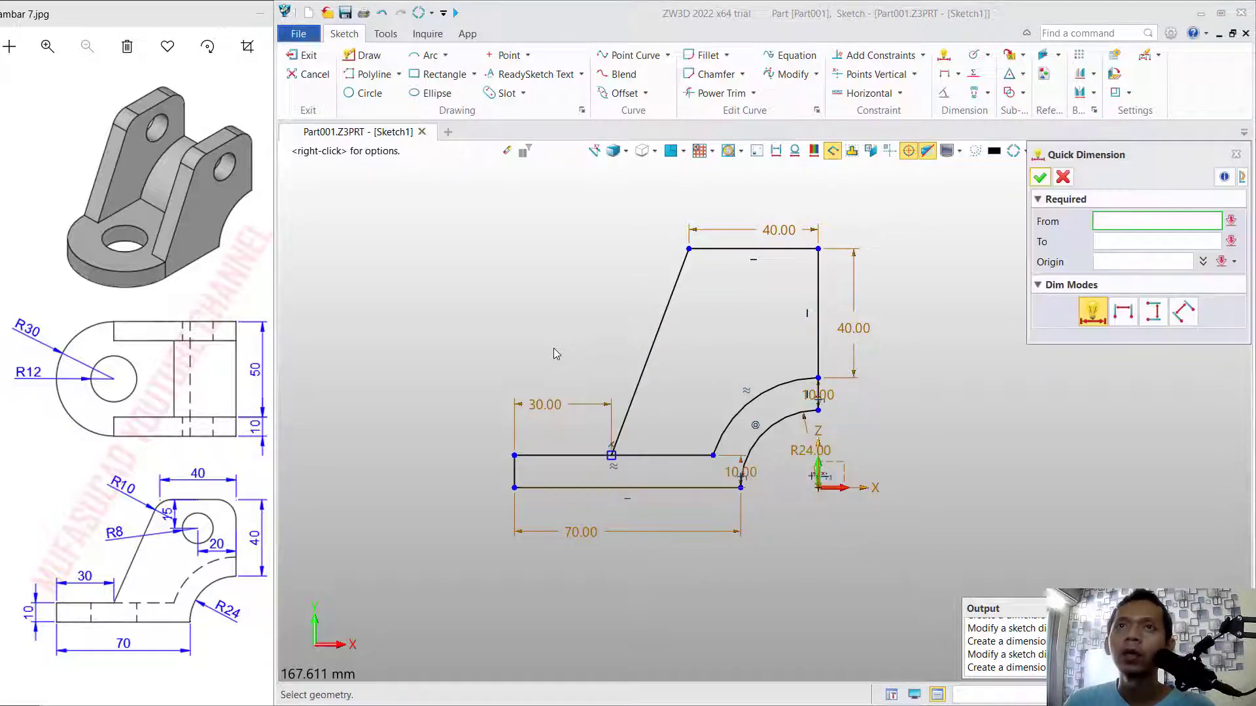
# Fillet both upper corners of the side plate outline with a 10 mm radius, trimming both curves.
pyautogui.click(701, 56)
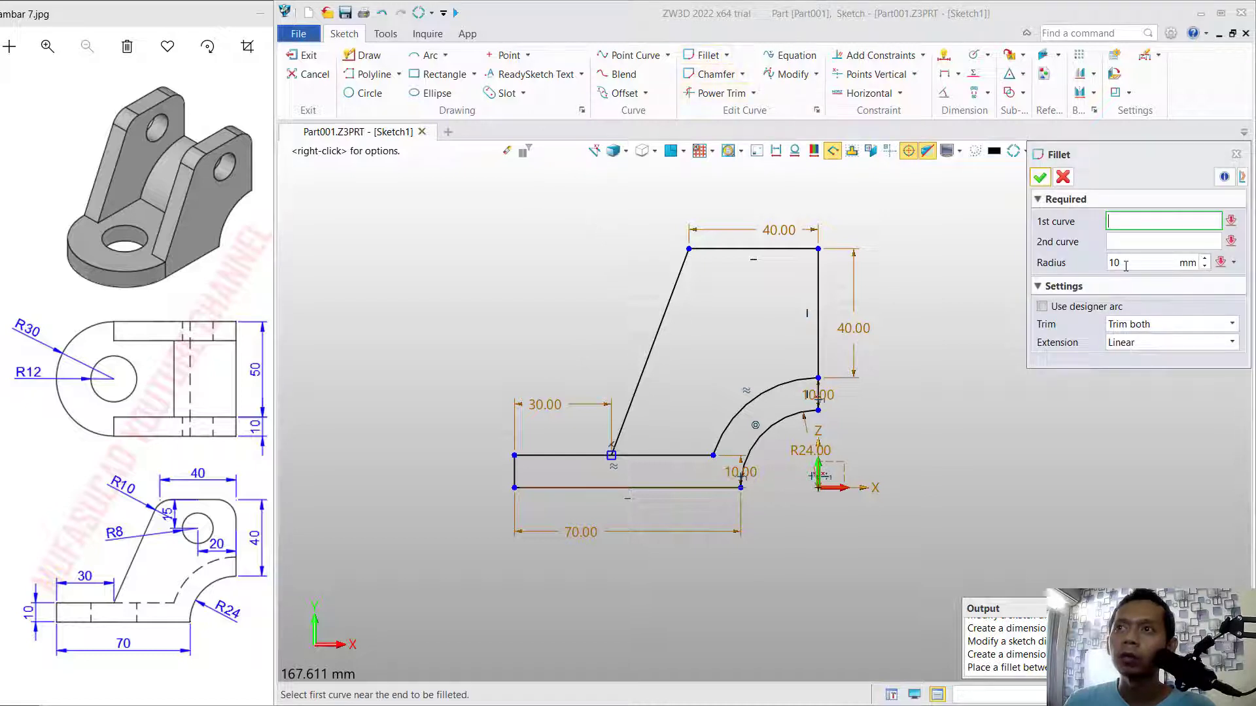
pyautogui.click(683, 280)
pyautogui.click(709, 250)
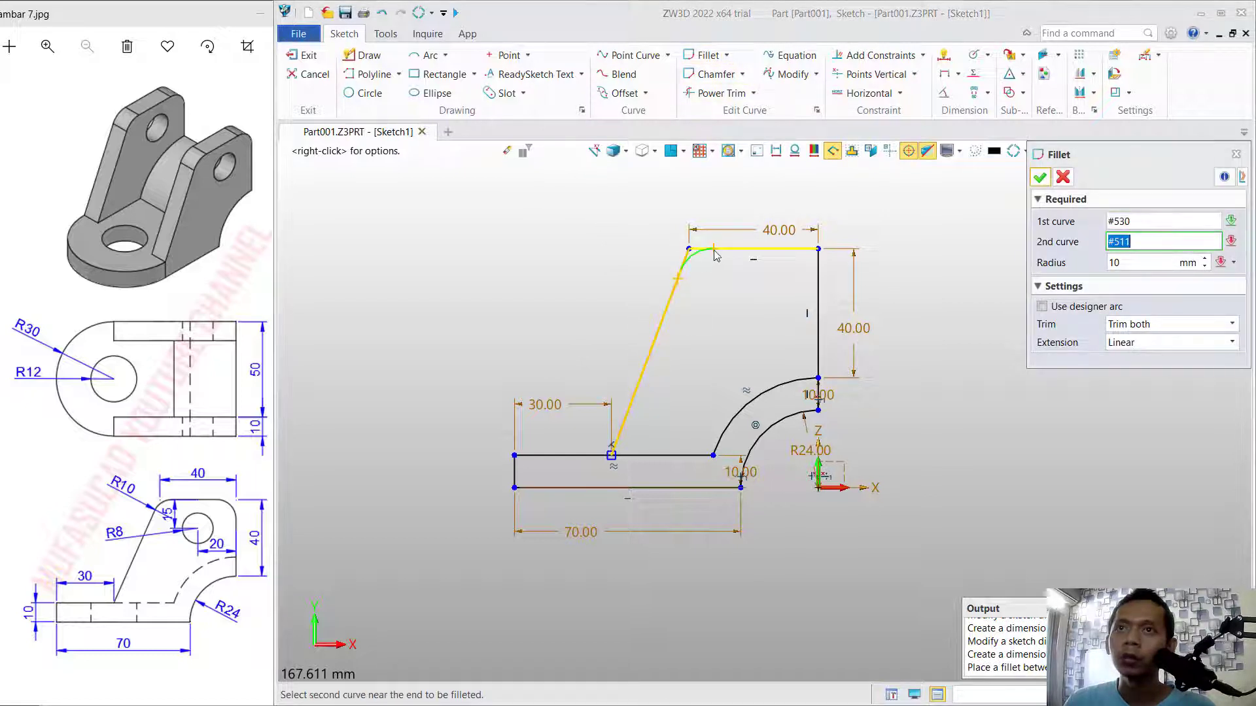
pyautogui.click(818, 272)
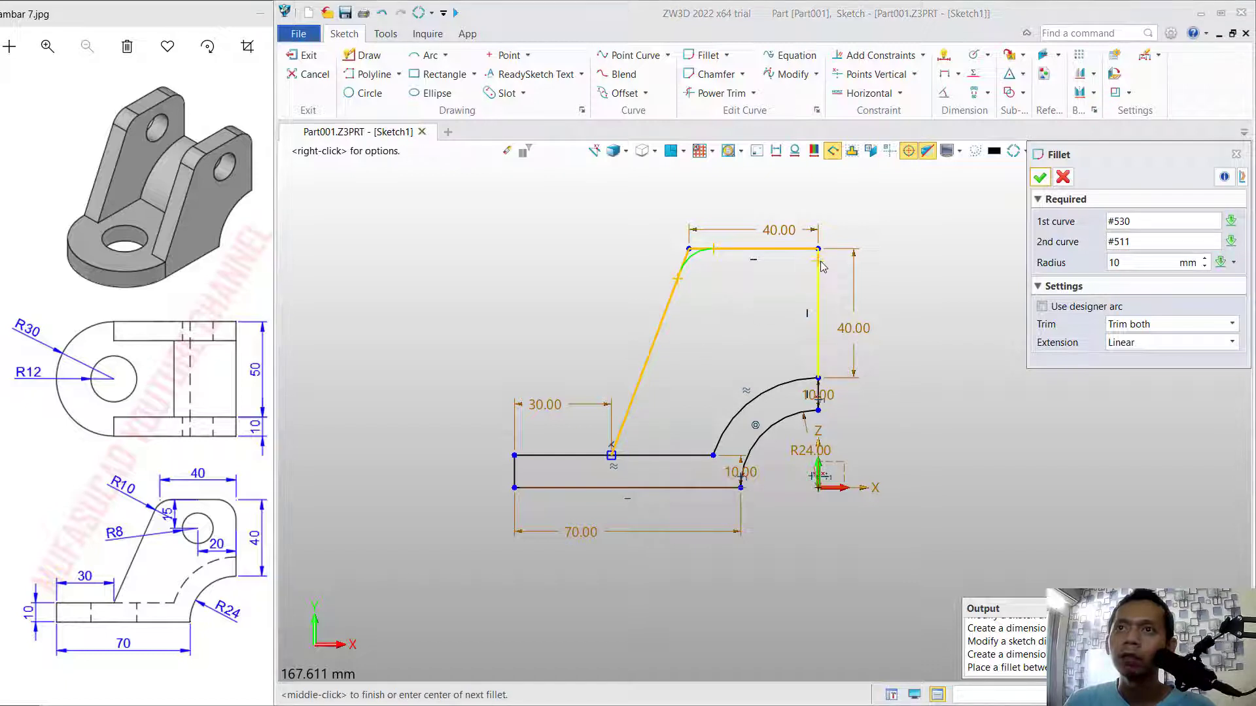
pyautogui.click(804, 254)
pyautogui.middleClick(752, 294)
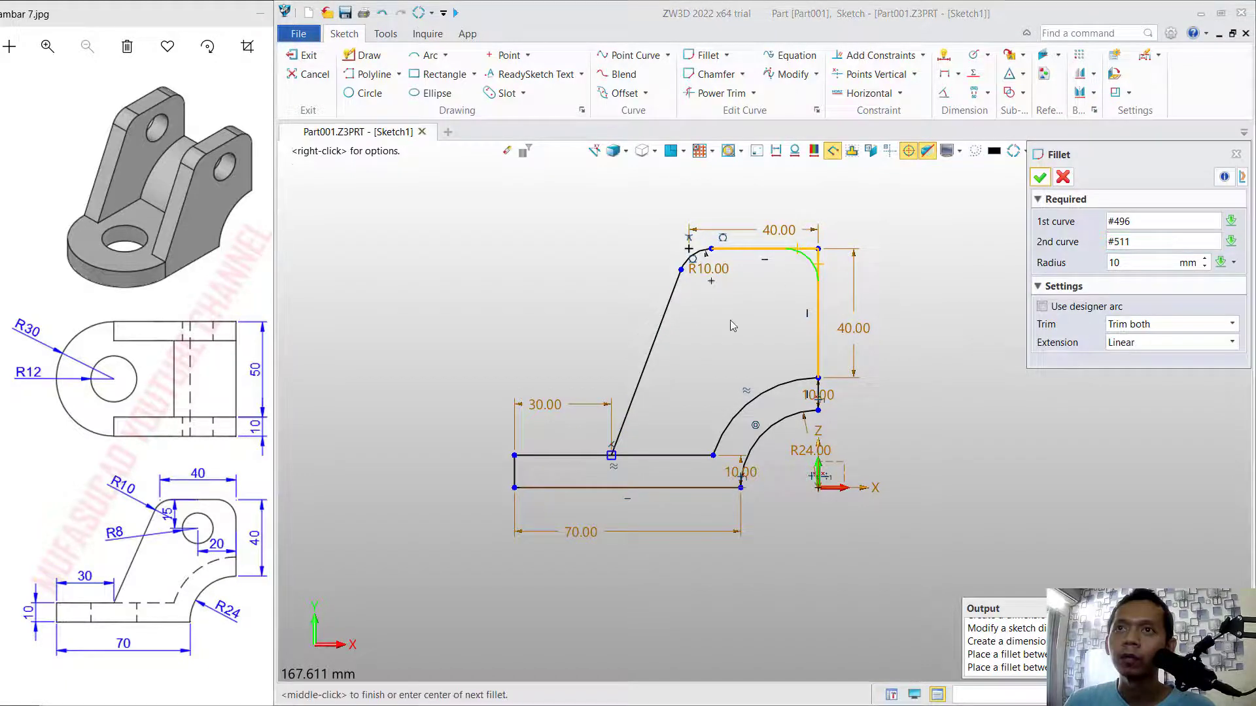
pyautogui.middleClick(712, 352)
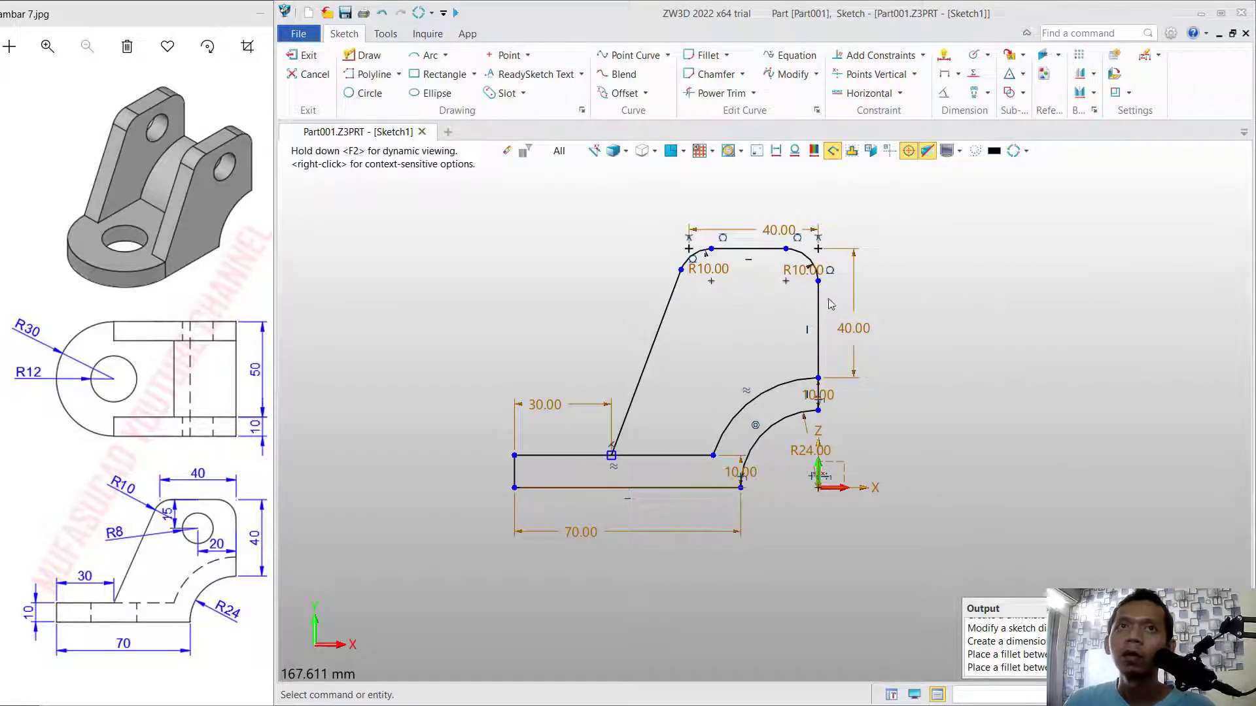
# Draw an 8 mm radius circle in the side plate, centred about 28.5 mm from its vertical edge and 25 mm below its top edge.
pyautogui.click(364, 93)
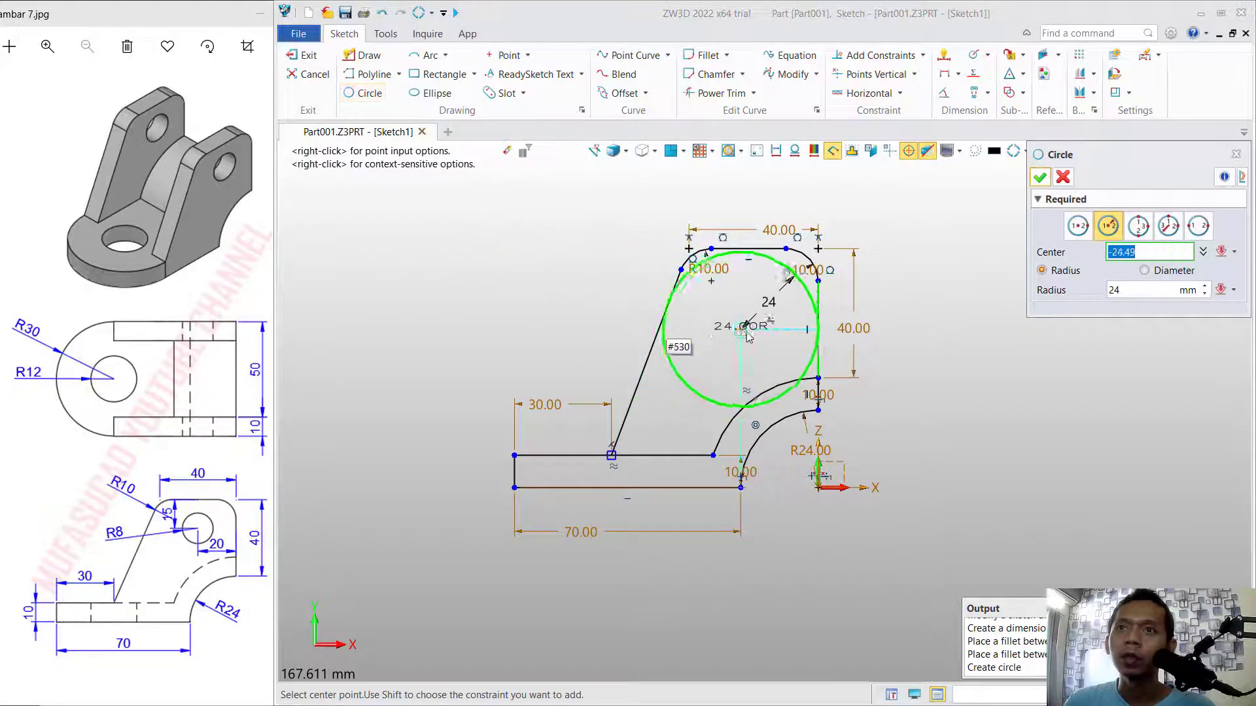
pyautogui.click(727, 327)
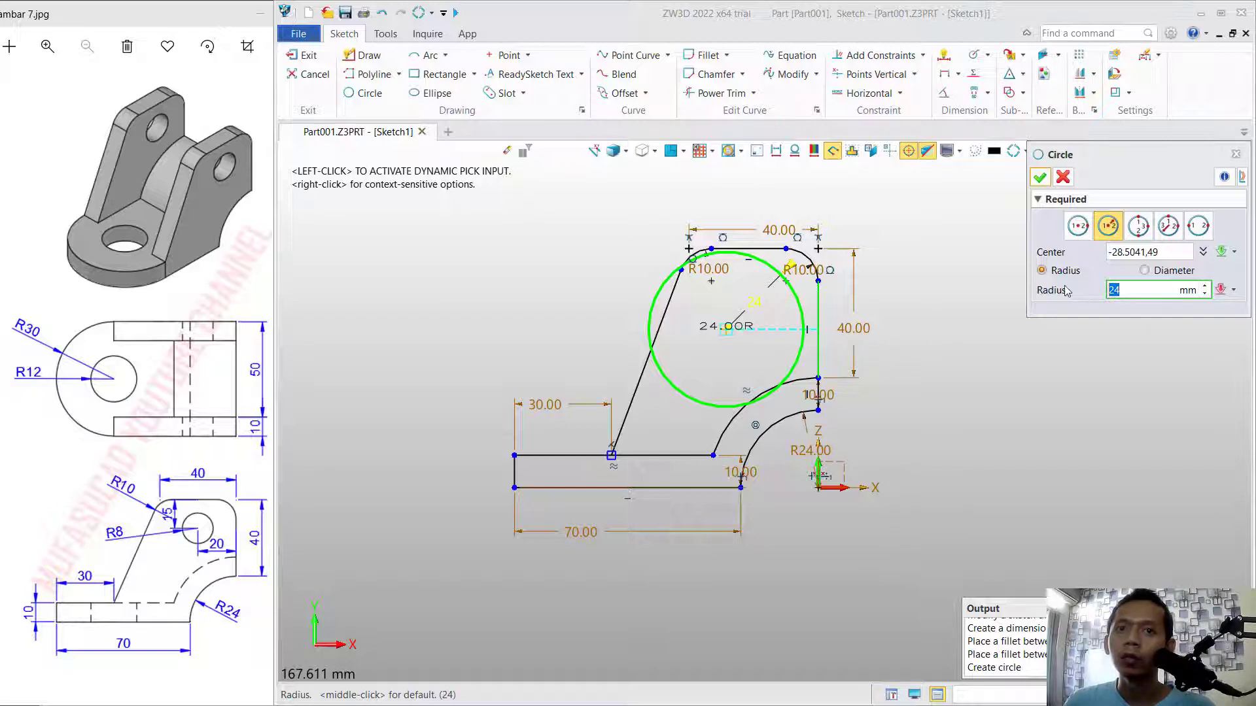
pyautogui.write('8')
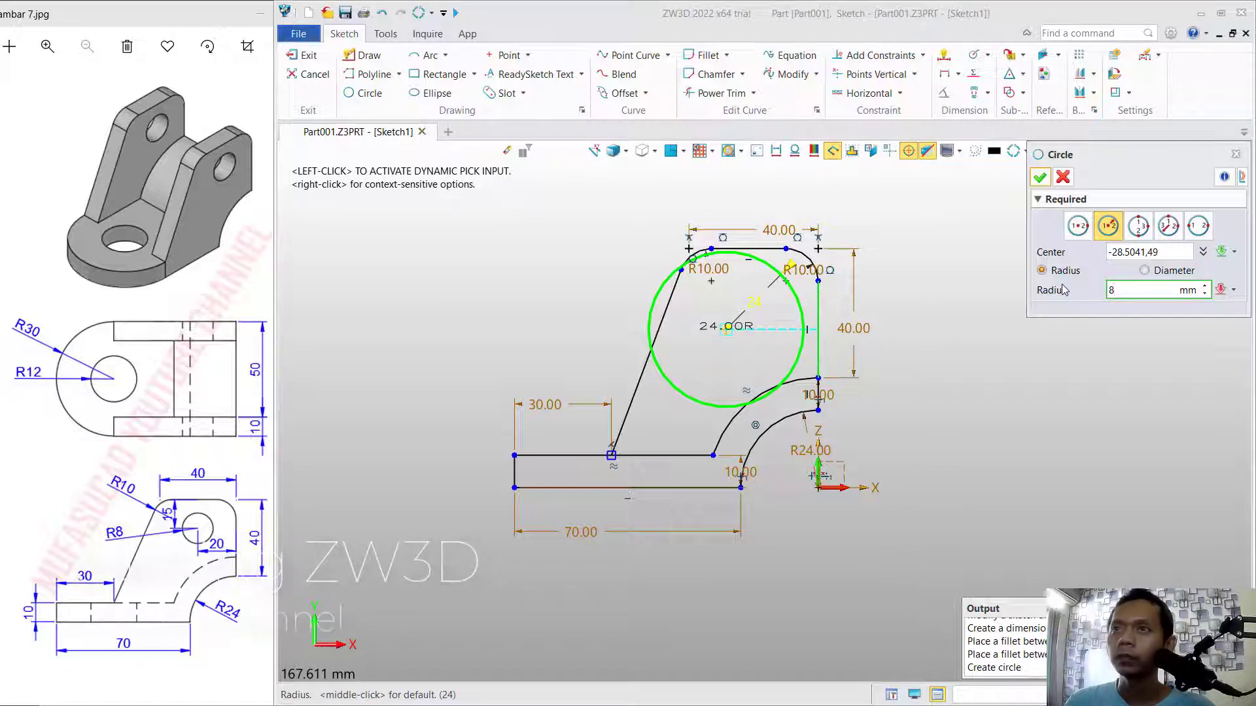
pyautogui.press('Return')
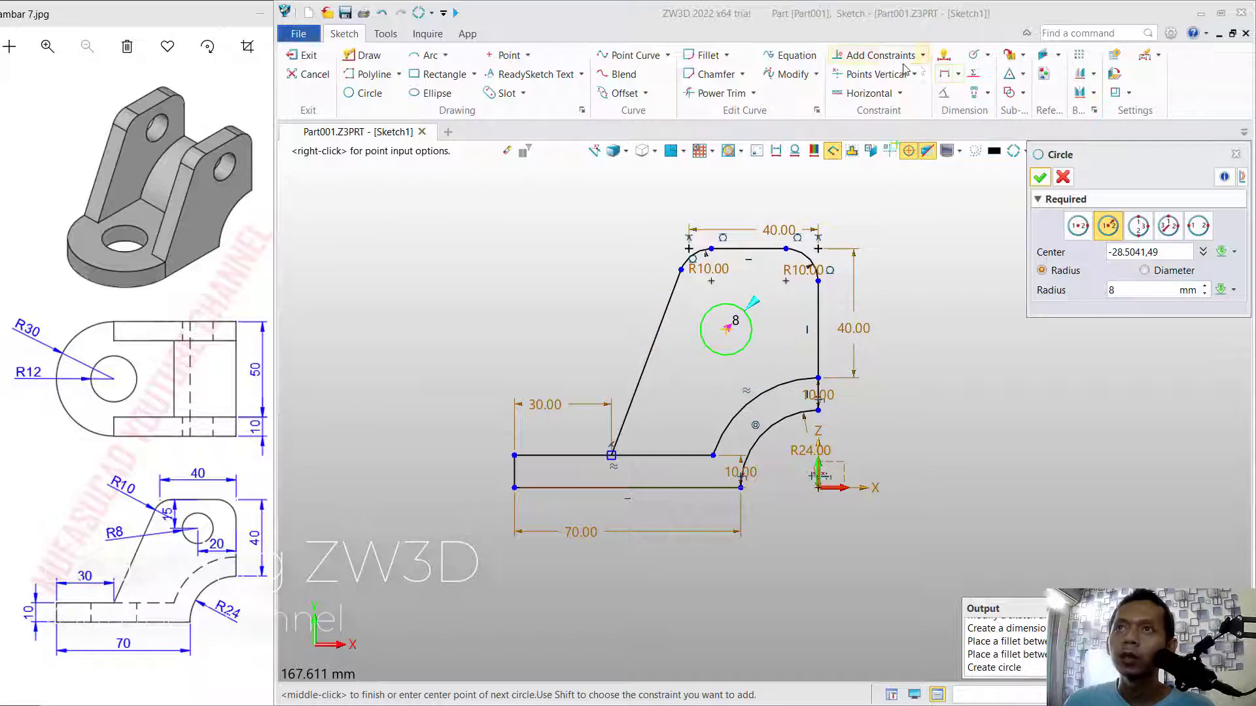
# Dimension the circle horizontally from the side plate's vertical edge and set the distance to 20 mm.
pyautogui.click(942, 59)
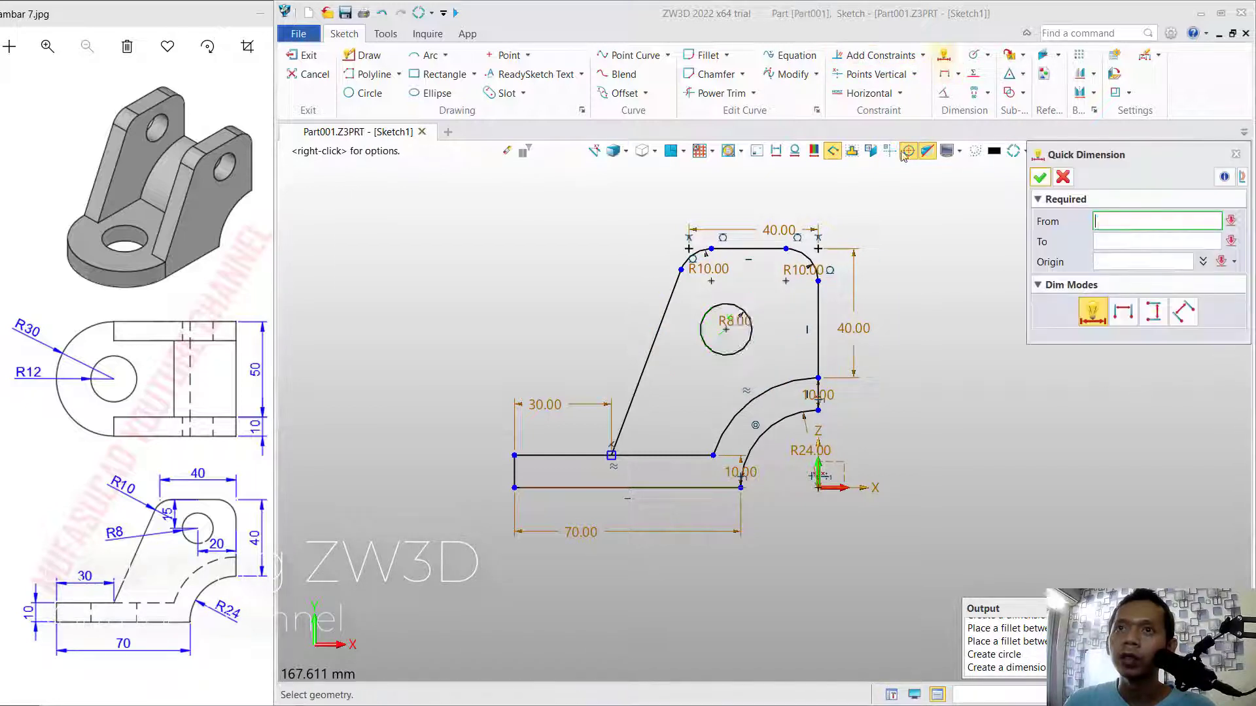
pyautogui.click(713, 307)
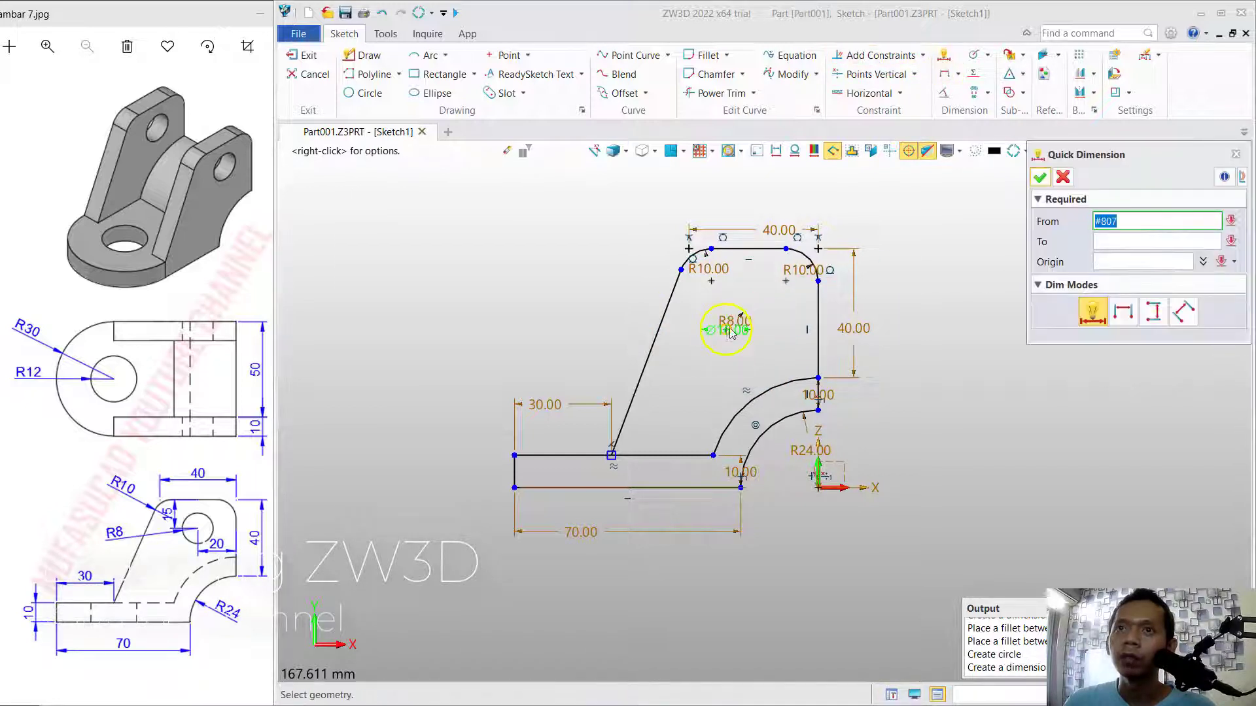
pyautogui.click(821, 322)
pyautogui.click(797, 361)
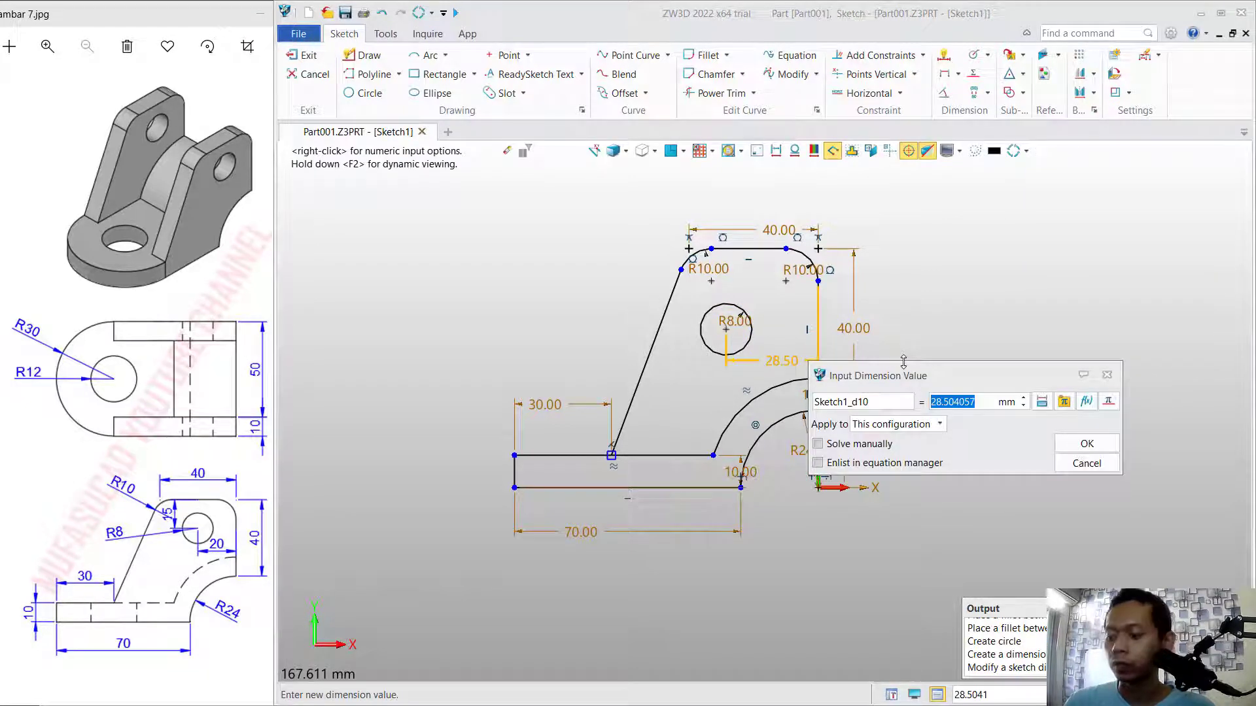
pyautogui.write('20')
pyautogui.press('Return')
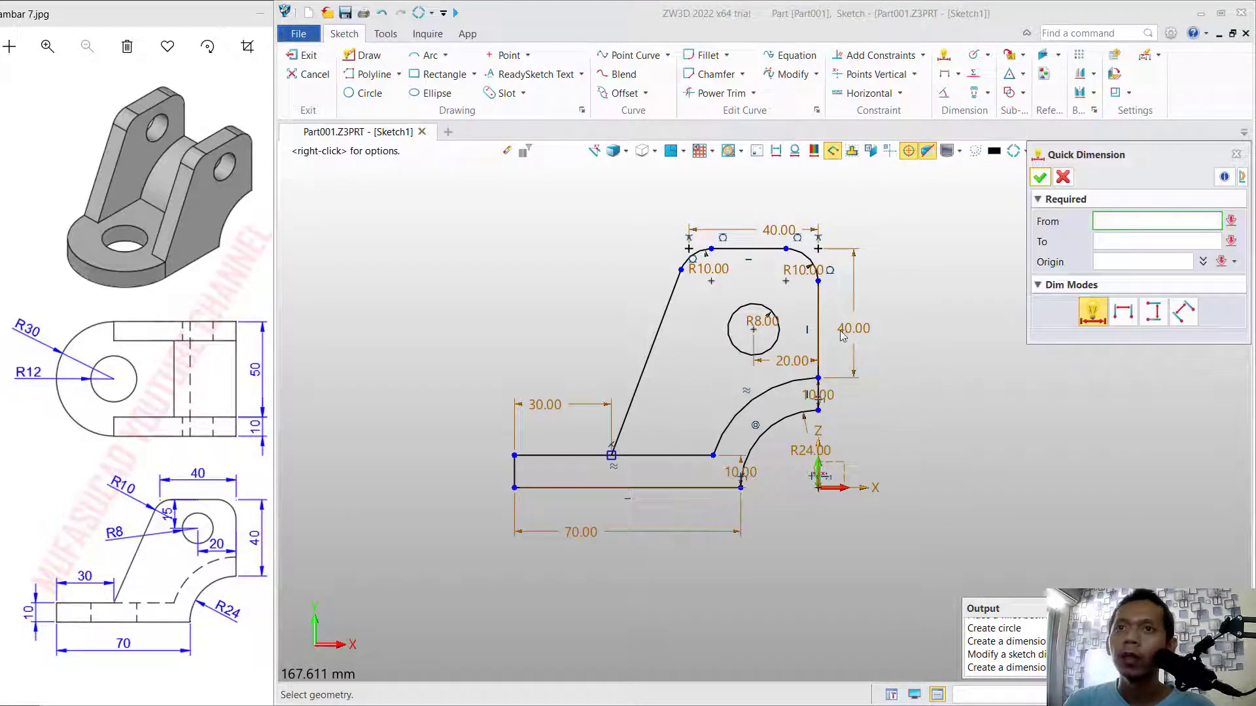
# Dimension the circle's centre 15 mm below the side plate's top edge and exit the sketch.
pyautogui.click(752, 328)
pyautogui.click(752, 251)
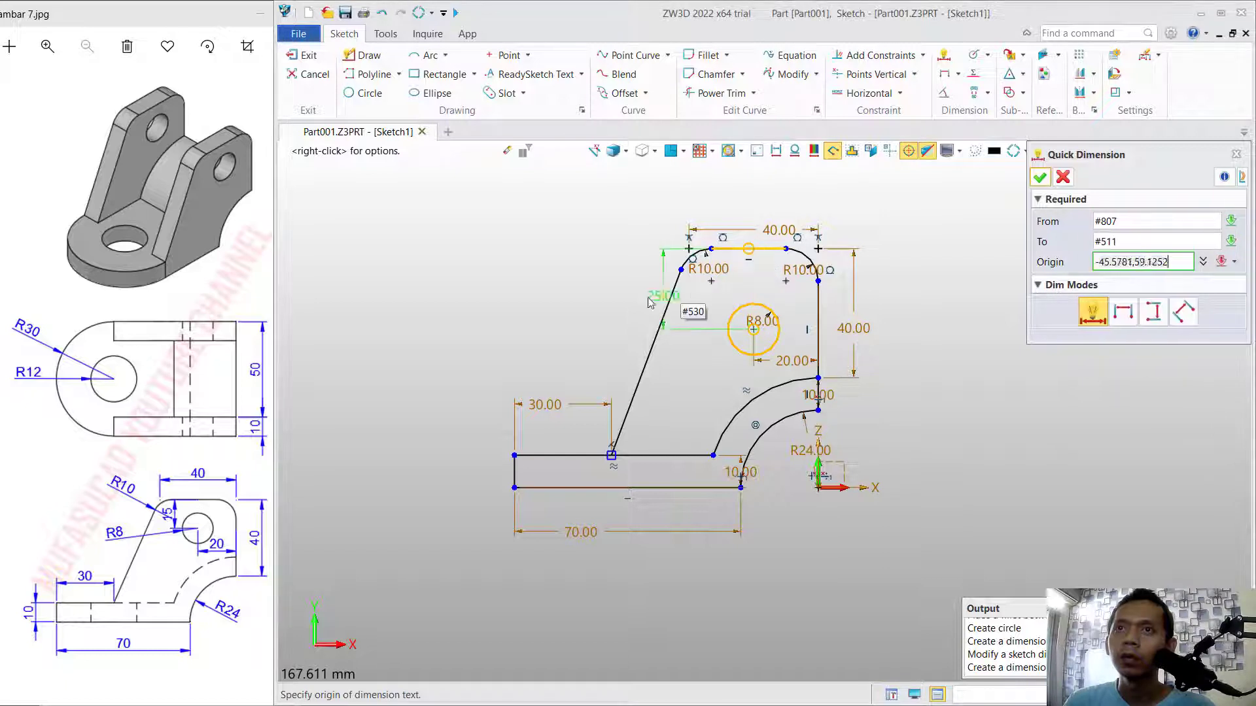
pyautogui.click(557, 266)
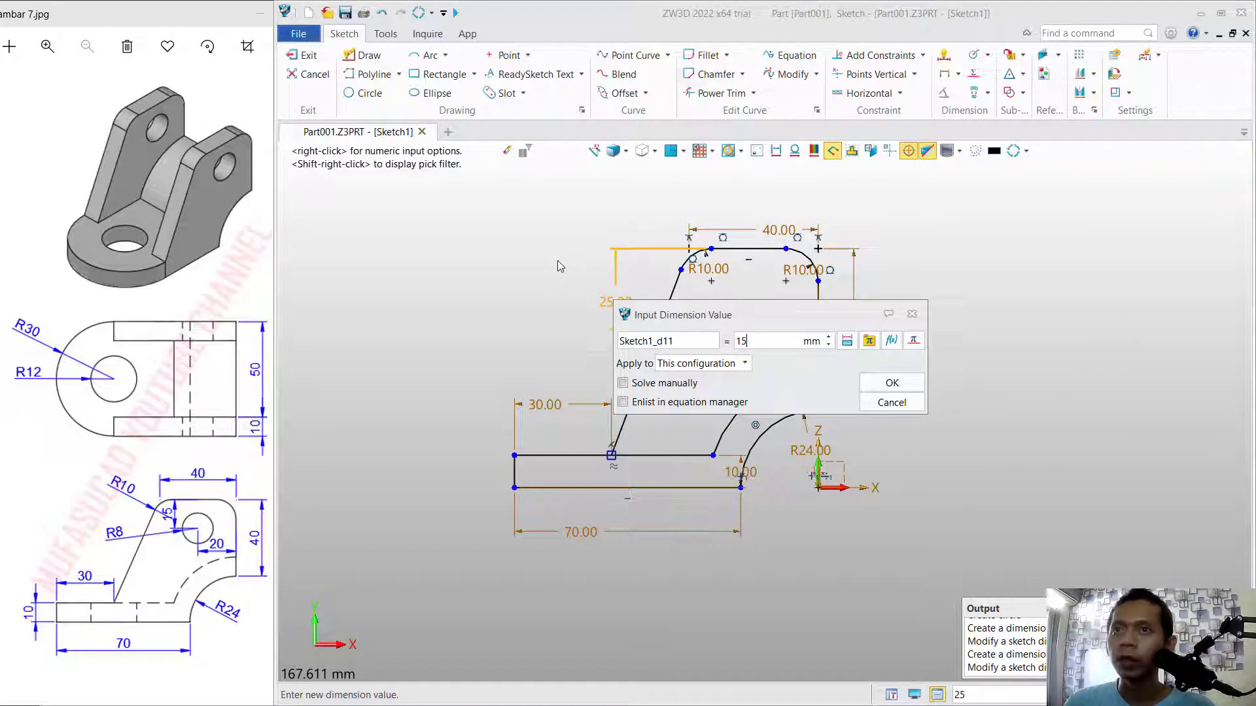
pyautogui.write('15')
pyautogui.press('Return')
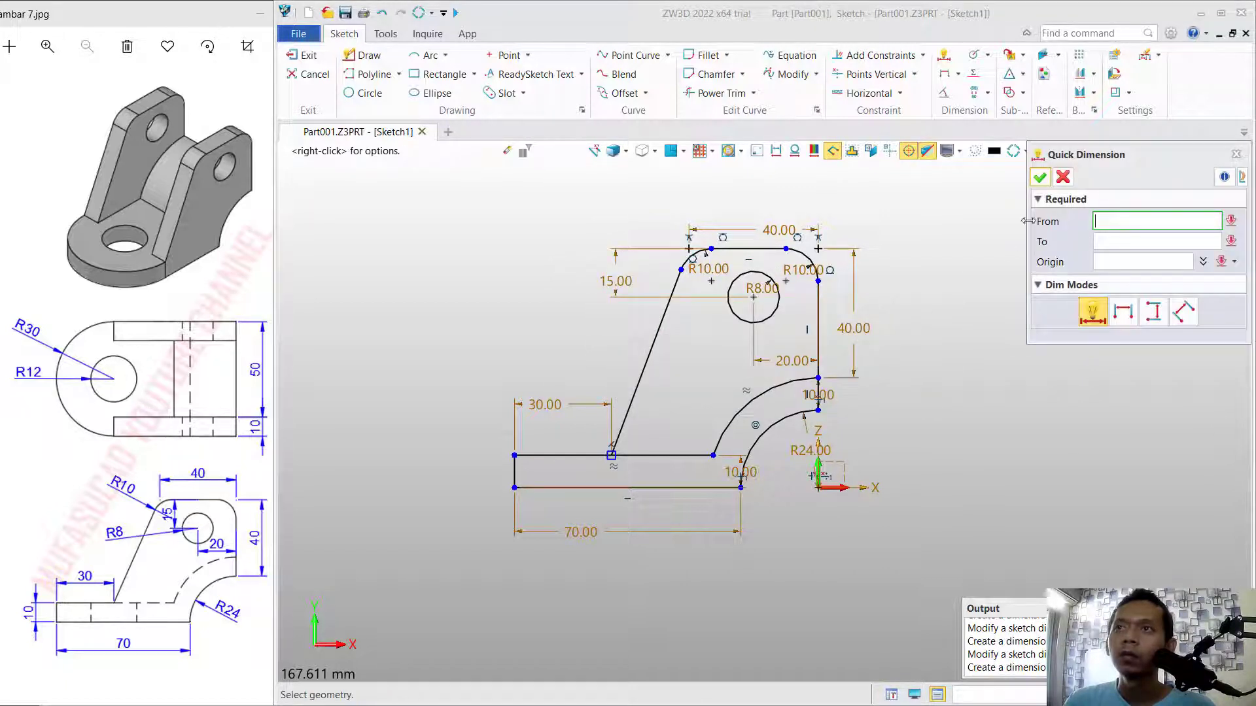
pyautogui.press('Escape')
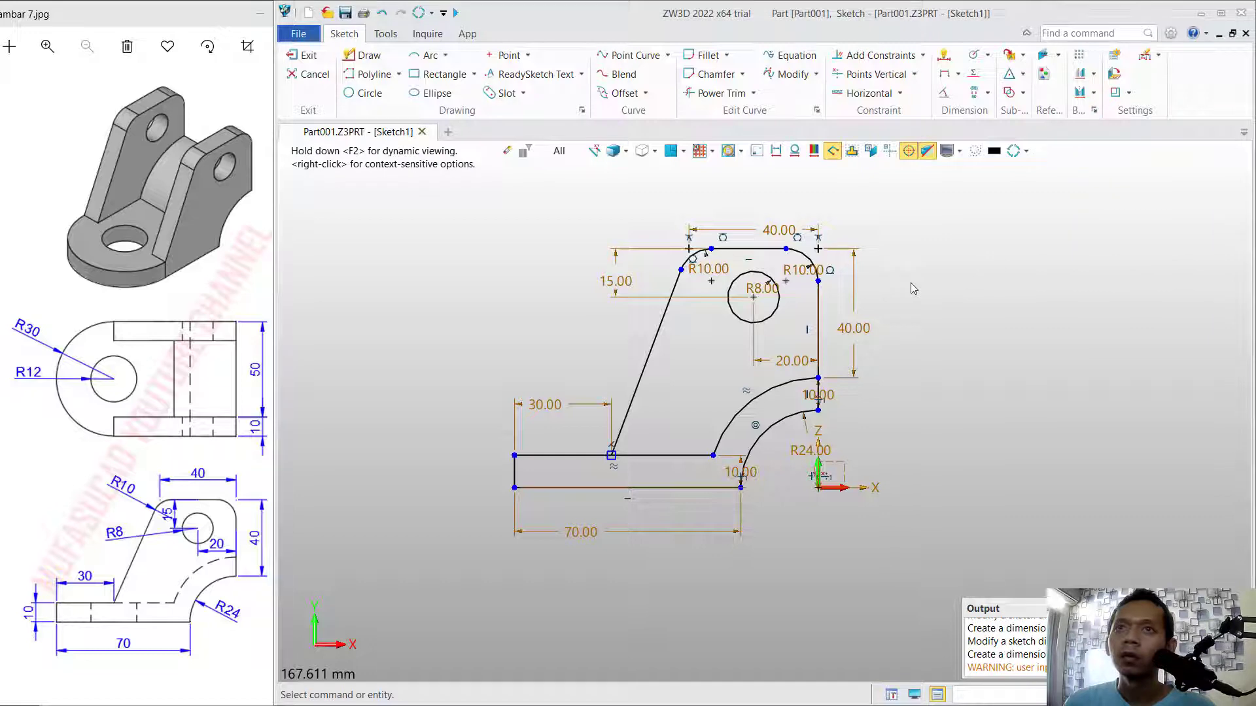
pyautogui.click(306, 56)
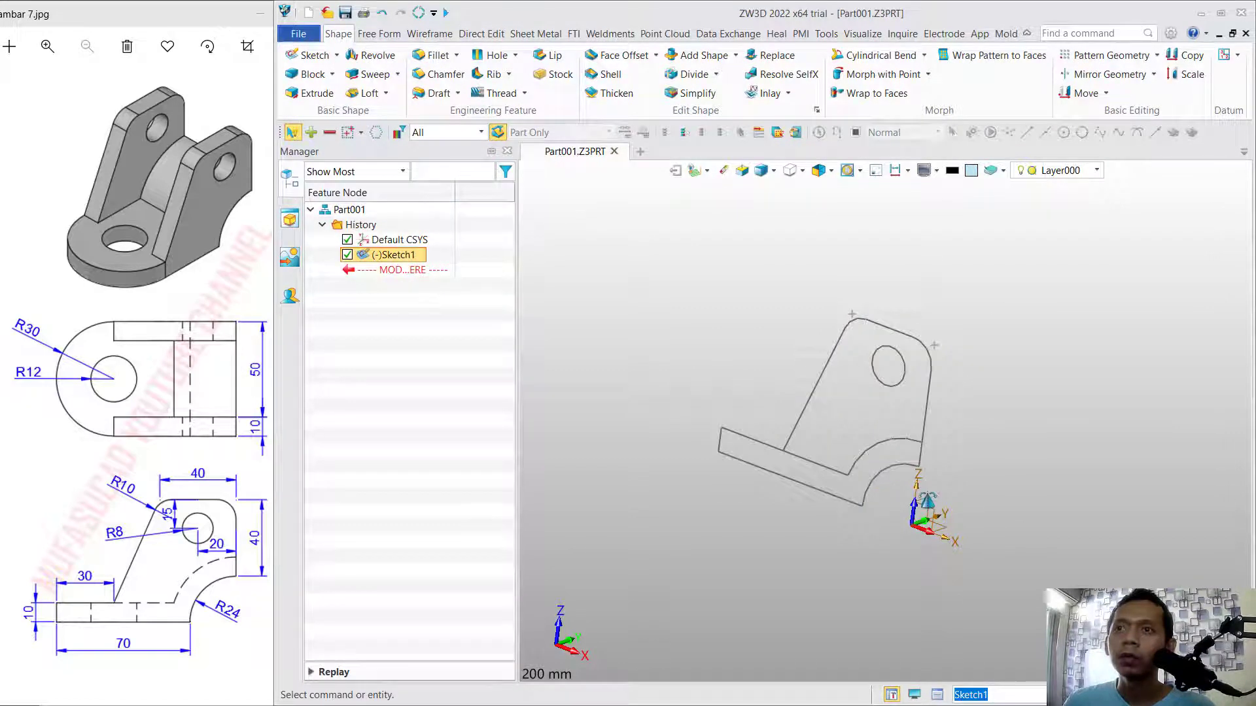
# Extrude only the base-and-arc region of the profile sketch 60 mm to one side as a base solid.
pyautogui.moveTo(942, 454)
pyautogui.mouseDown(button='middle')
pyautogui.moveTo(948, 415)
pyautogui.moveTo(1081, 434)
pyautogui.moveTo(1051, 334)
pyautogui.moveTo(1054, 370)
pyautogui.mouseUp(button='middle')
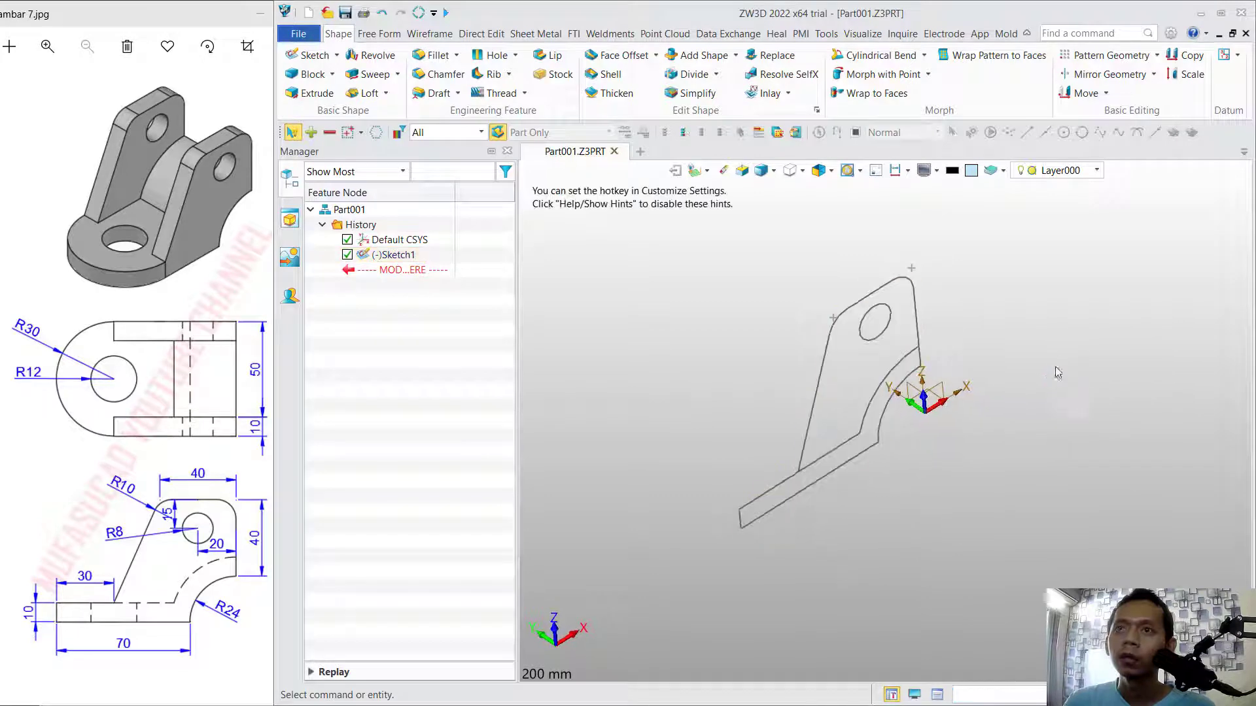
pyautogui.click(308, 93)
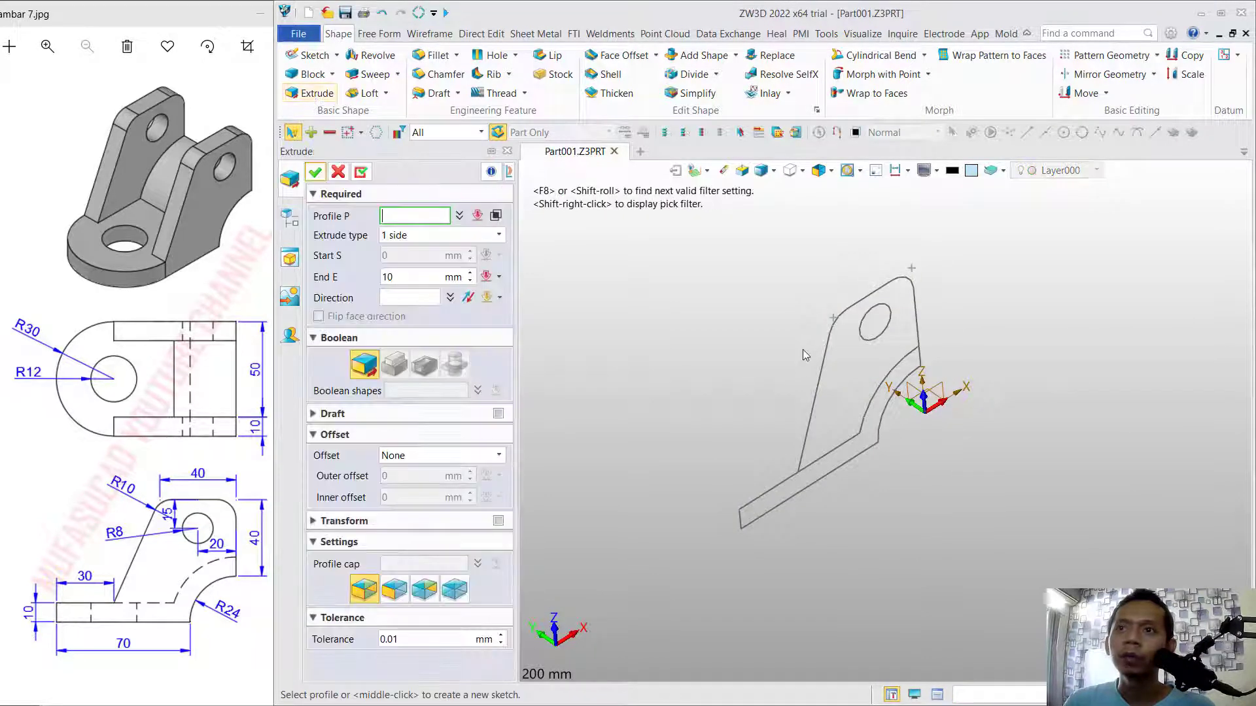
pyautogui.click(846, 310)
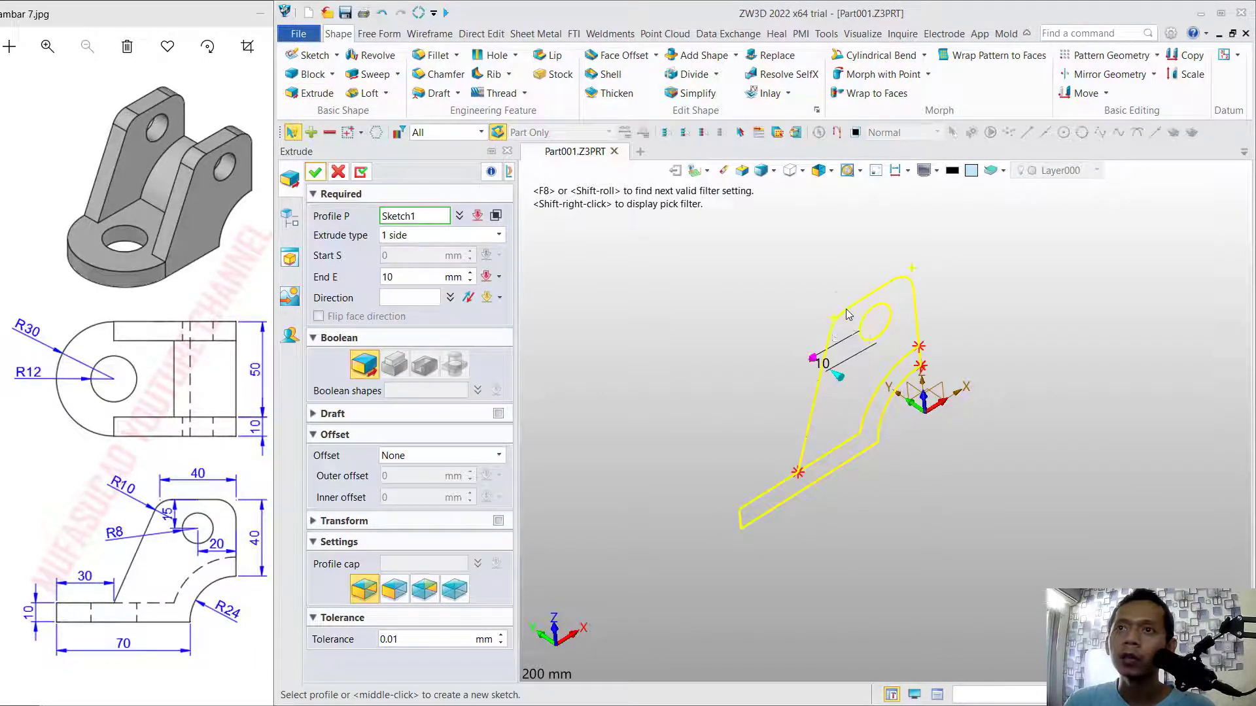
pyautogui.click(495, 216)
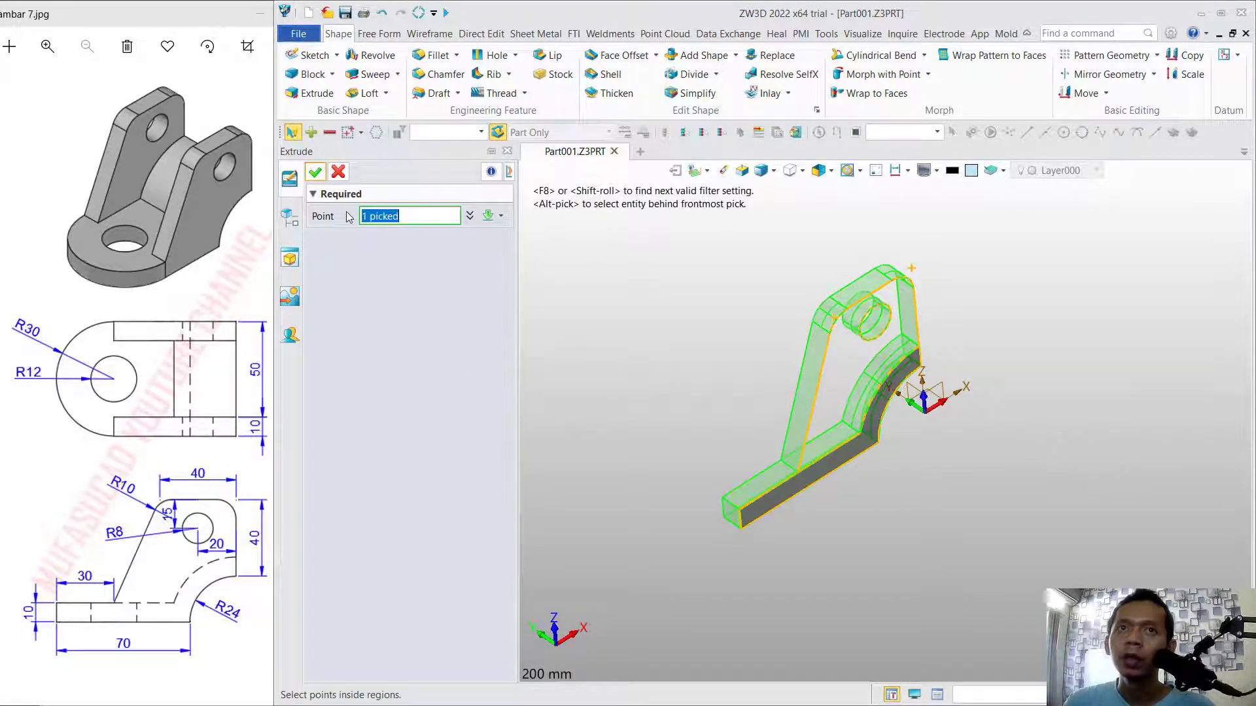
pyautogui.click(314, 171)
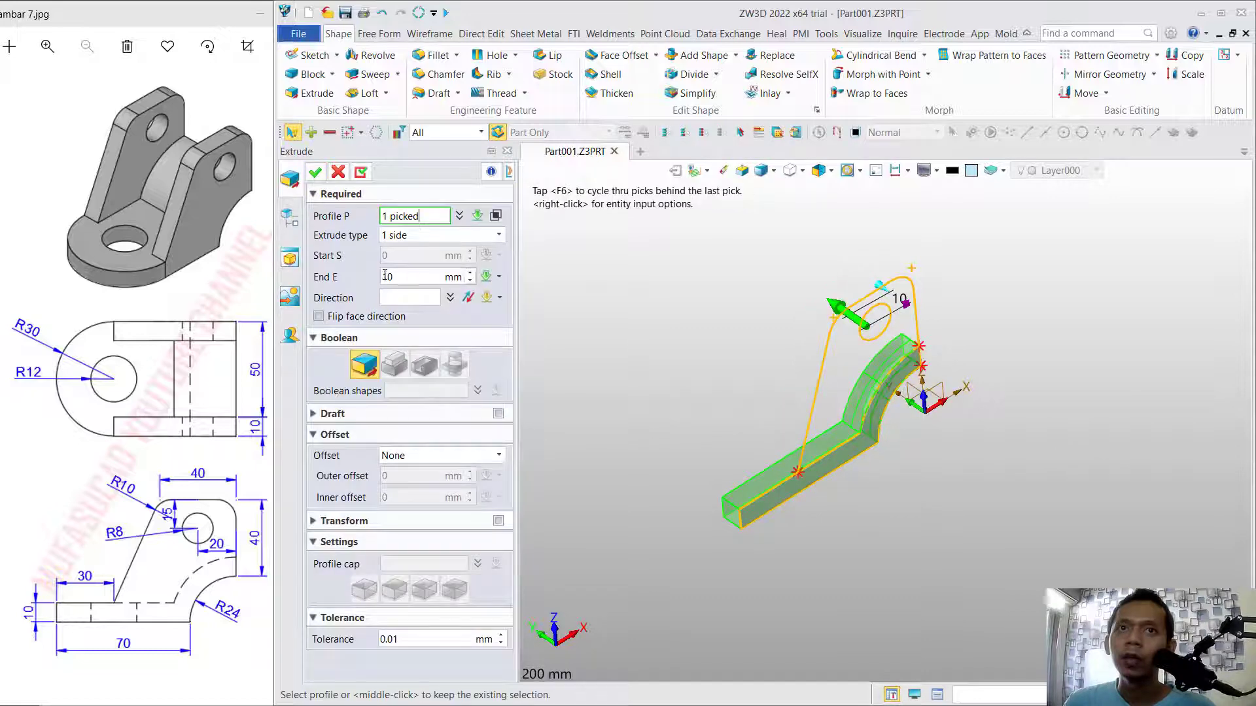
pyautogui.doubleClick(405, 277)
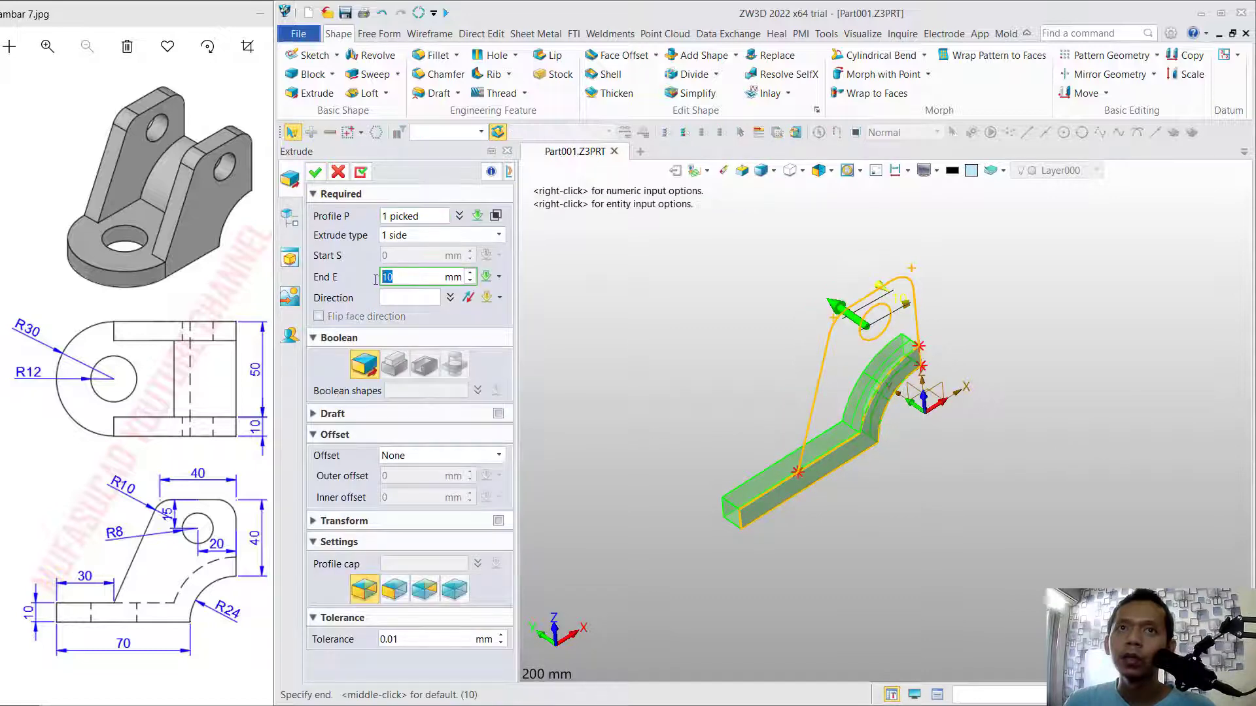
pyautogui.write('6')
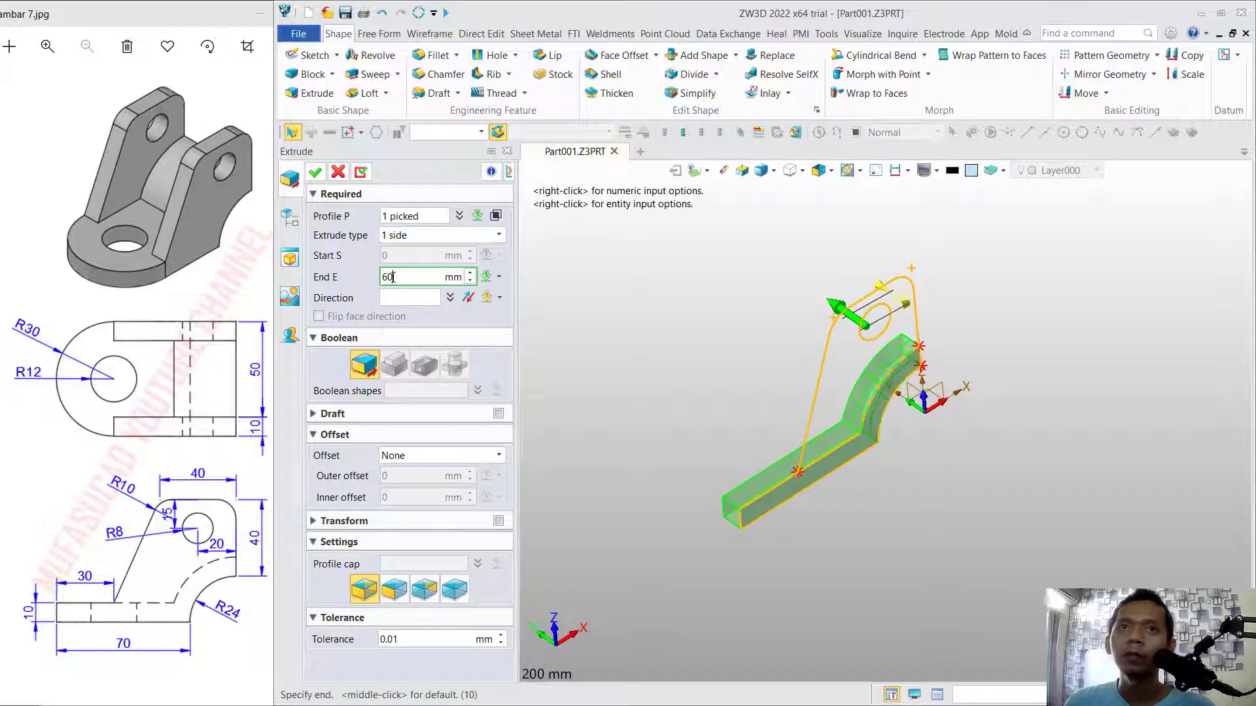
pyautogui.write('0')
pyautogui.press('Return')
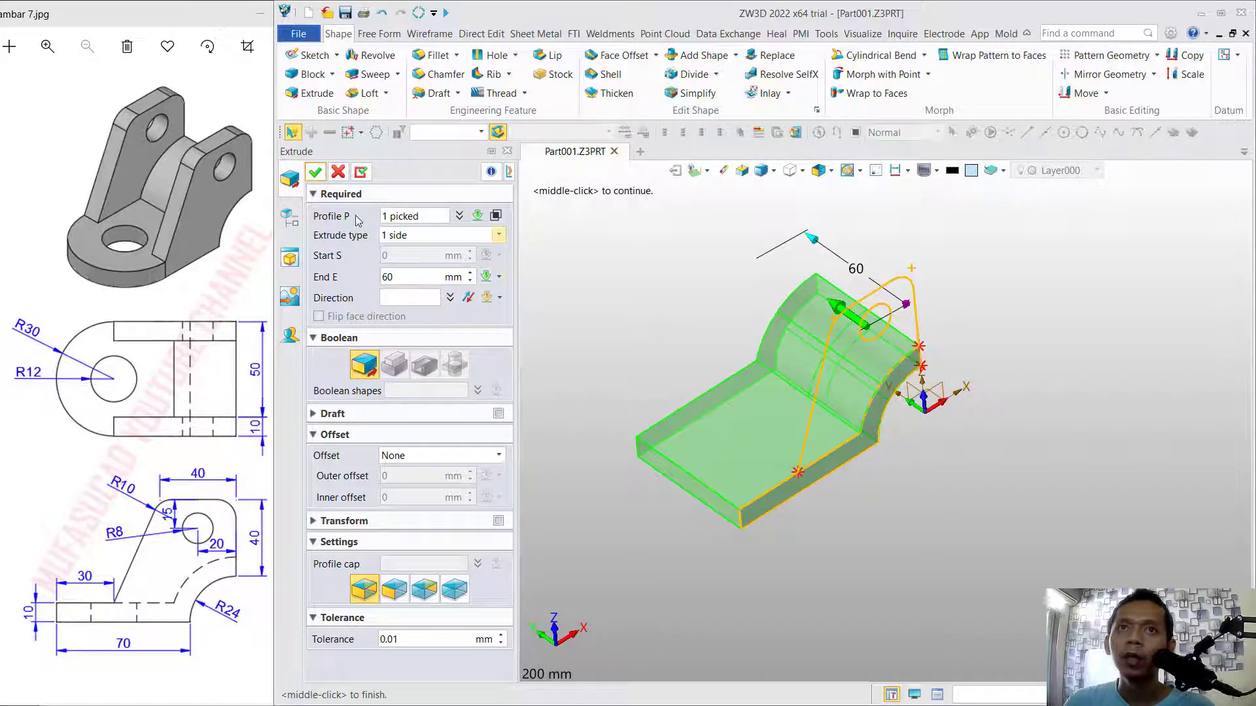
pyautogui.click(315, 172)
# Unblank Sketch1 so its side plate outline can be reused.
pyautogui.moveTo(961, 329); pyautogui.dragTo(972, 352, button='right')
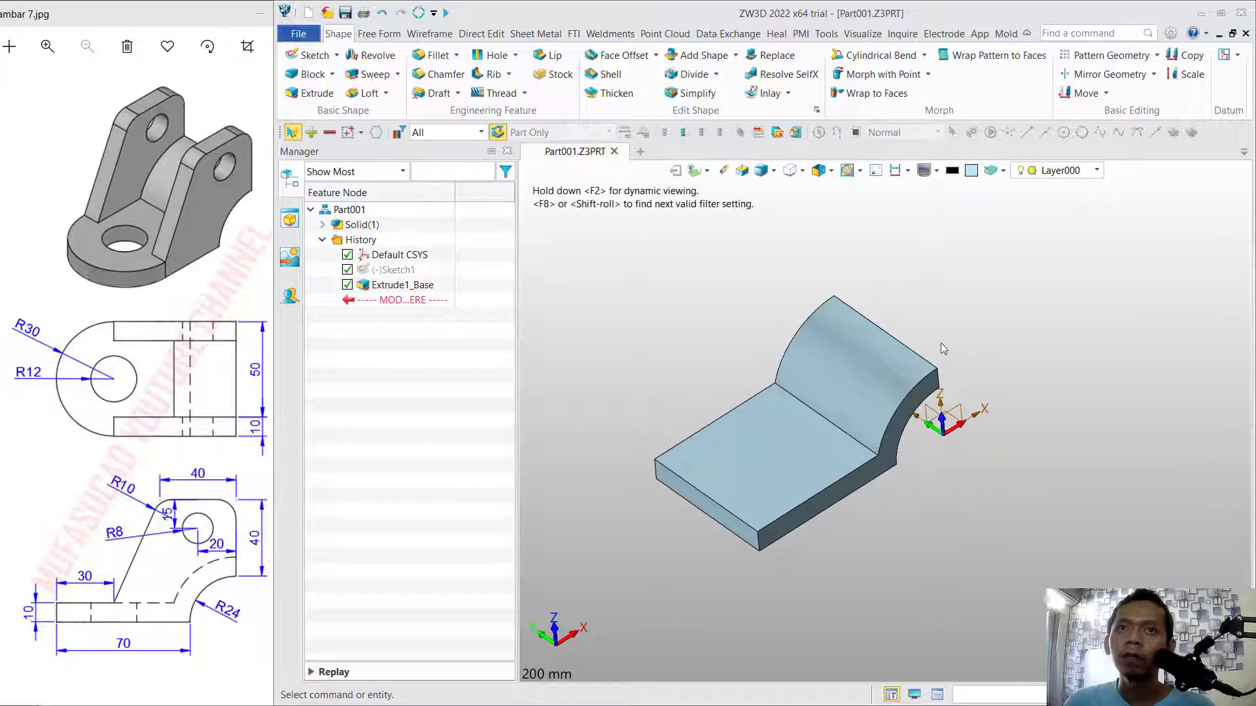
pyautogui.rightClick(404, 273)
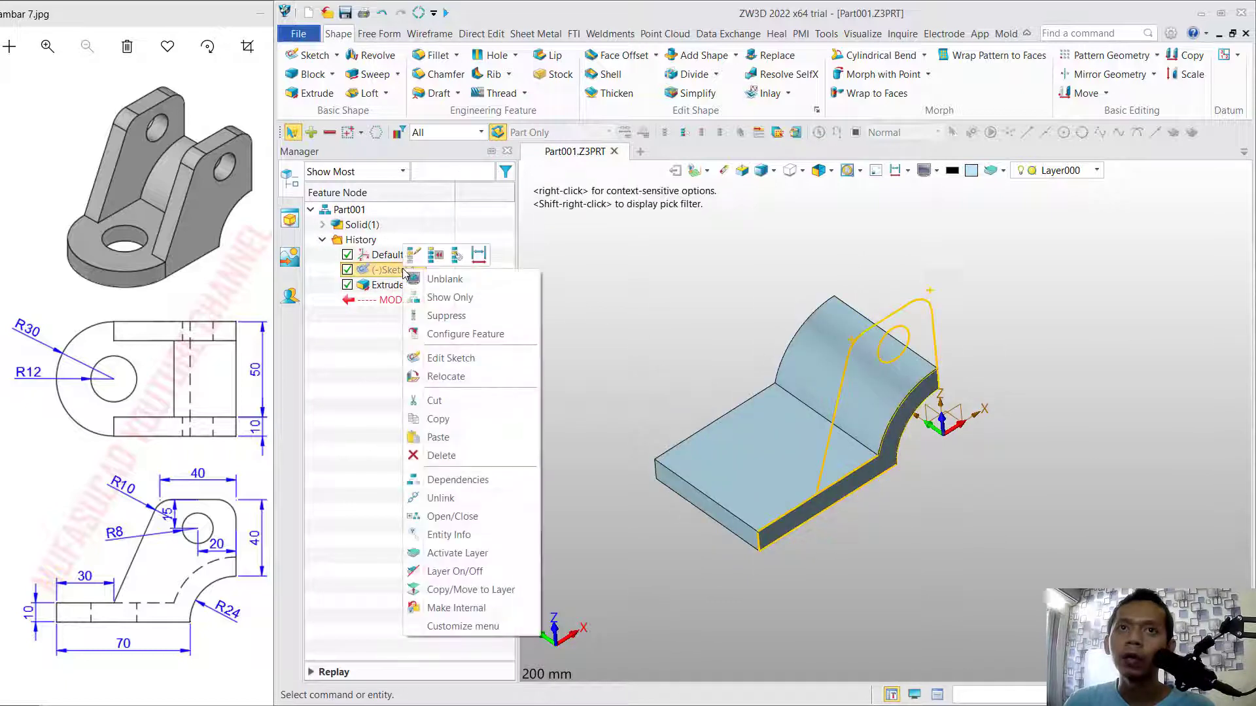
pyautogui.click(438, 280)
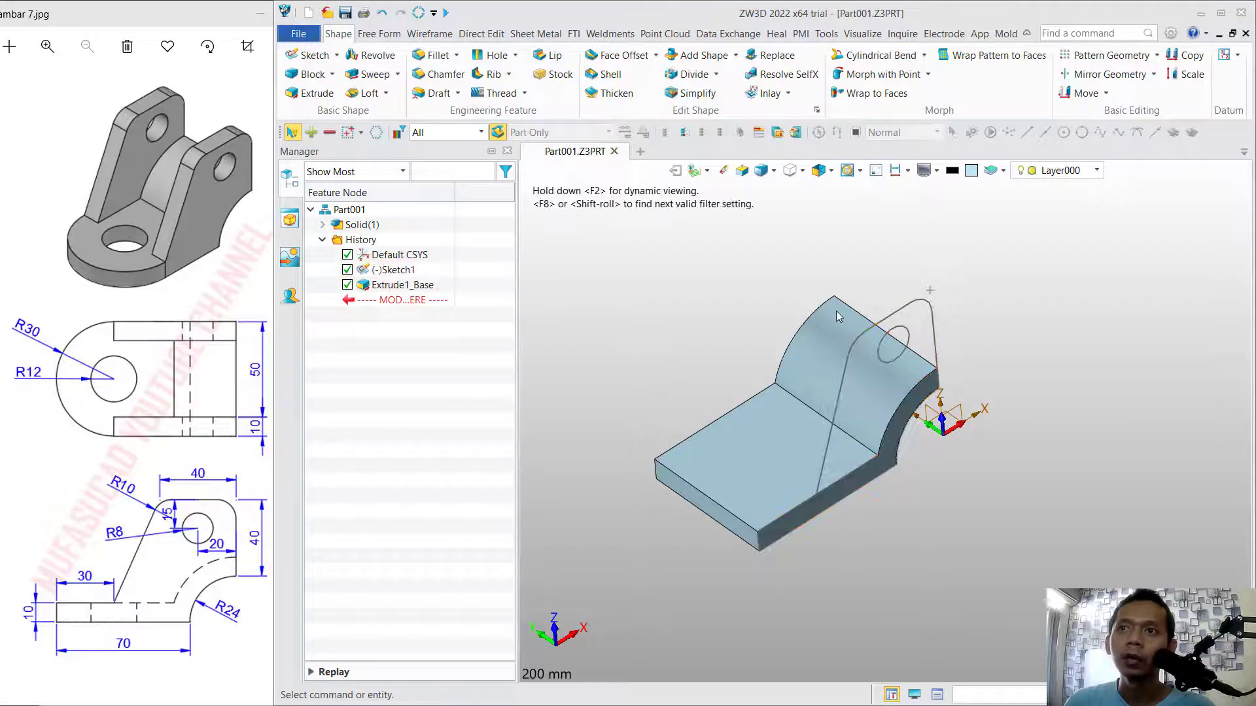
# Extrude only the side plate region of Sketch1, leaving out its hole, 10 mm to one side as a separate base solid.
pyautogui.click(327, 98)
pyautogui.click(919, 303)
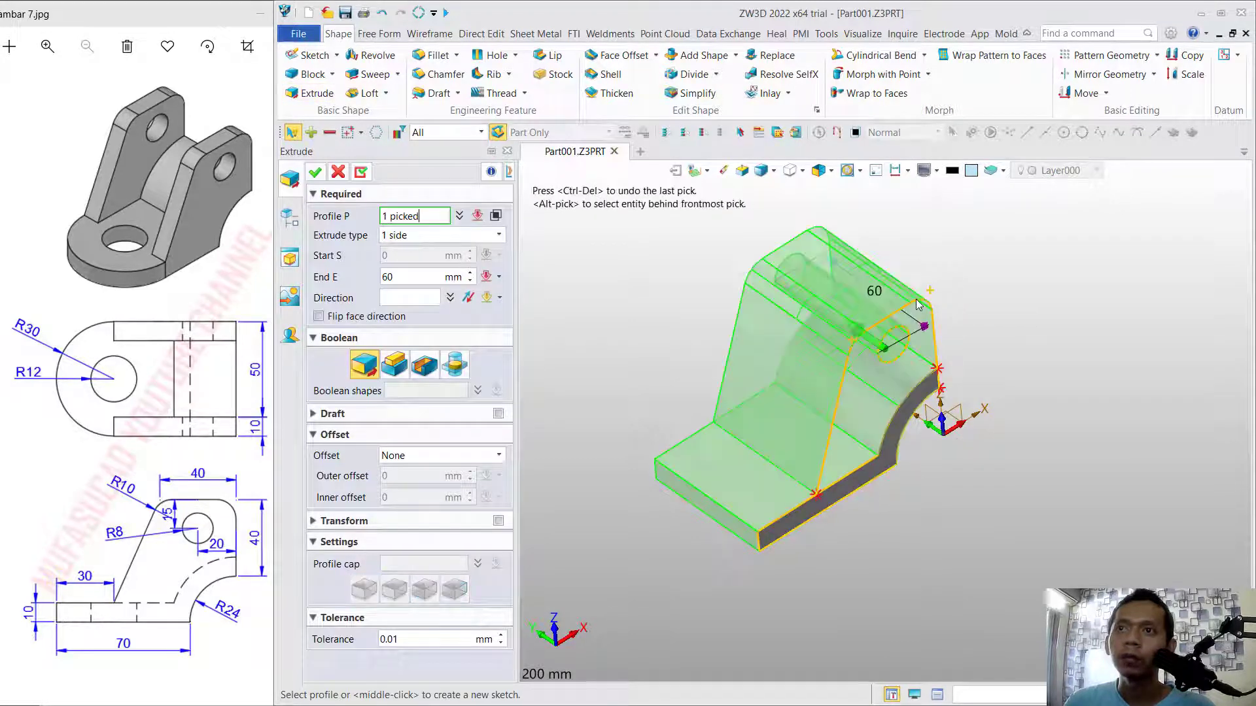
pyautogui.click(495, 216)
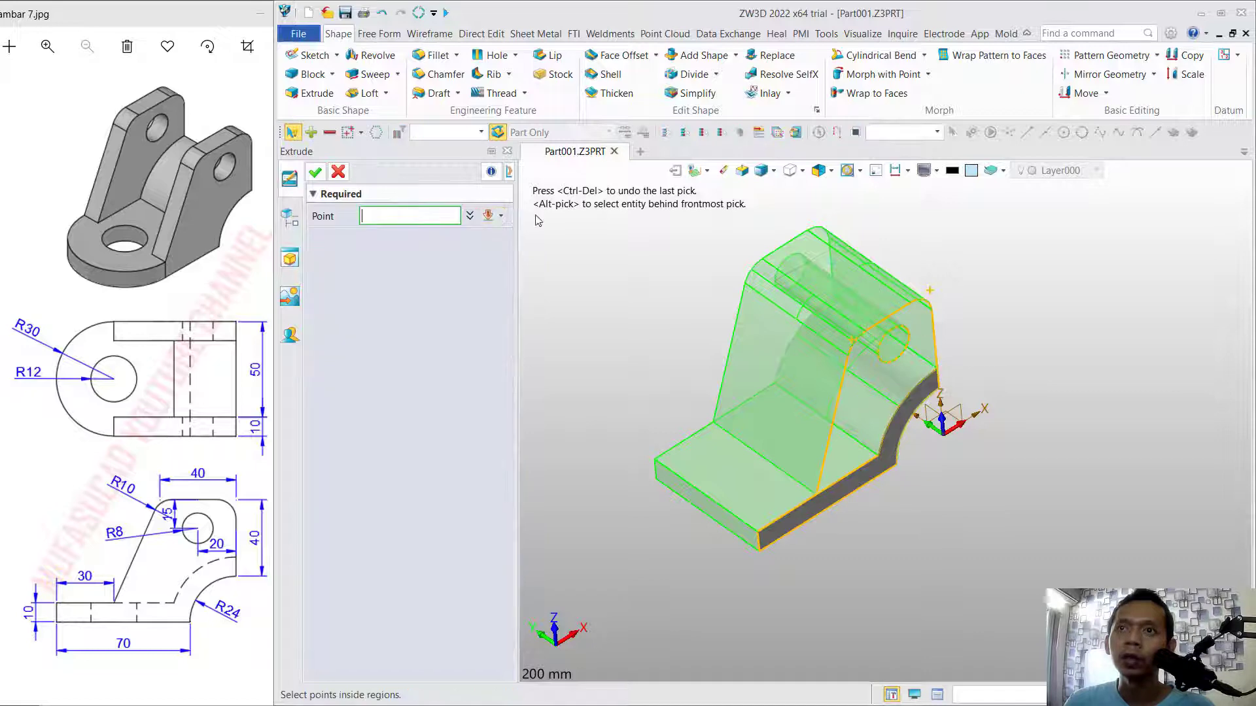
pyautogui.click(894, 379)
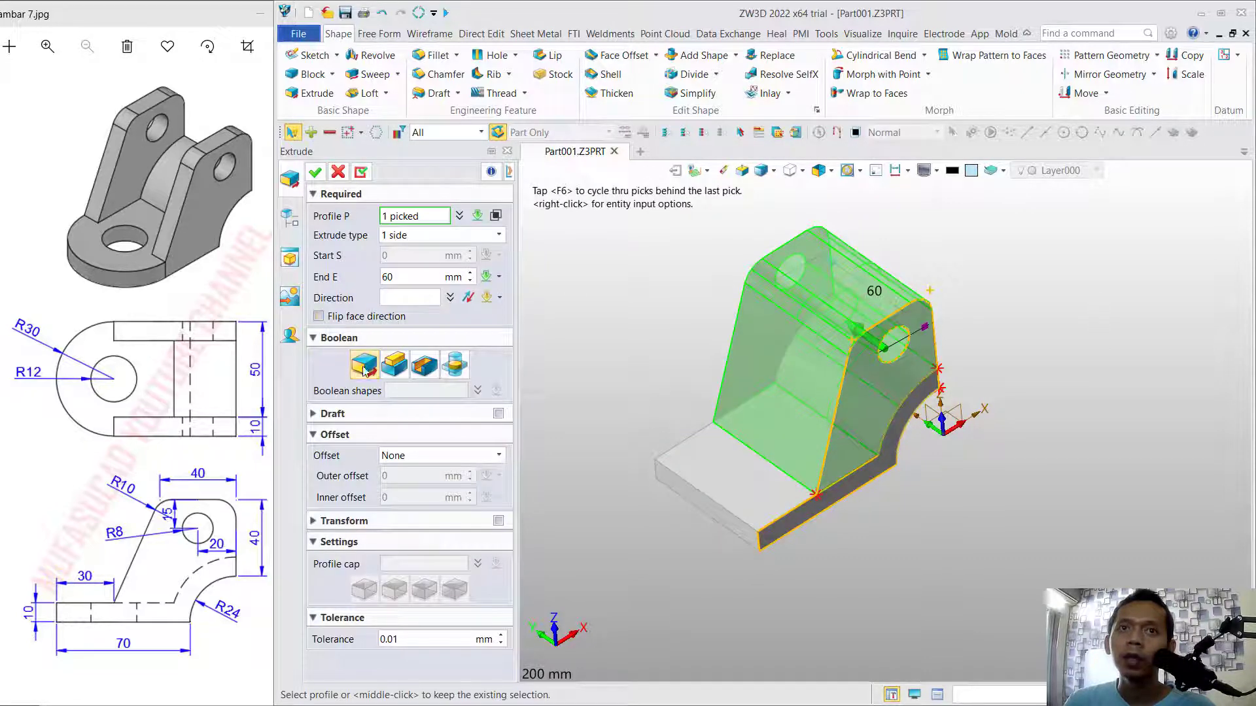
pyautogui.click(378, 277)
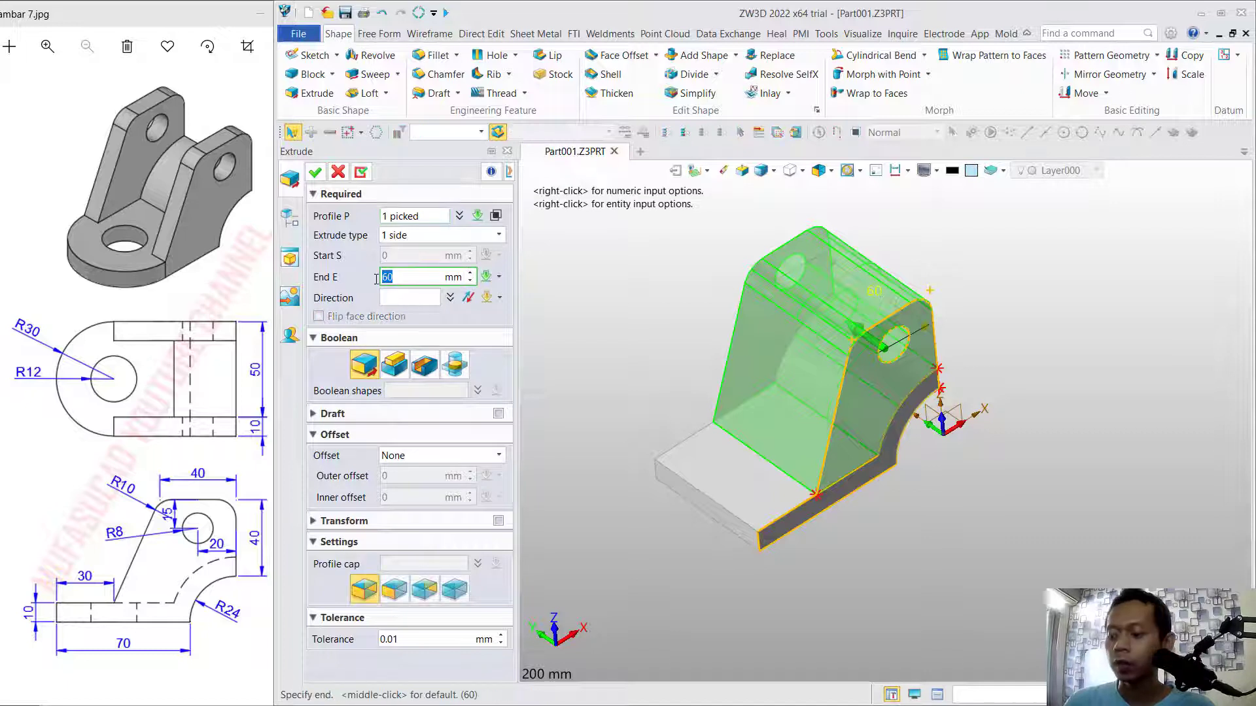
pyautogui.write('10')
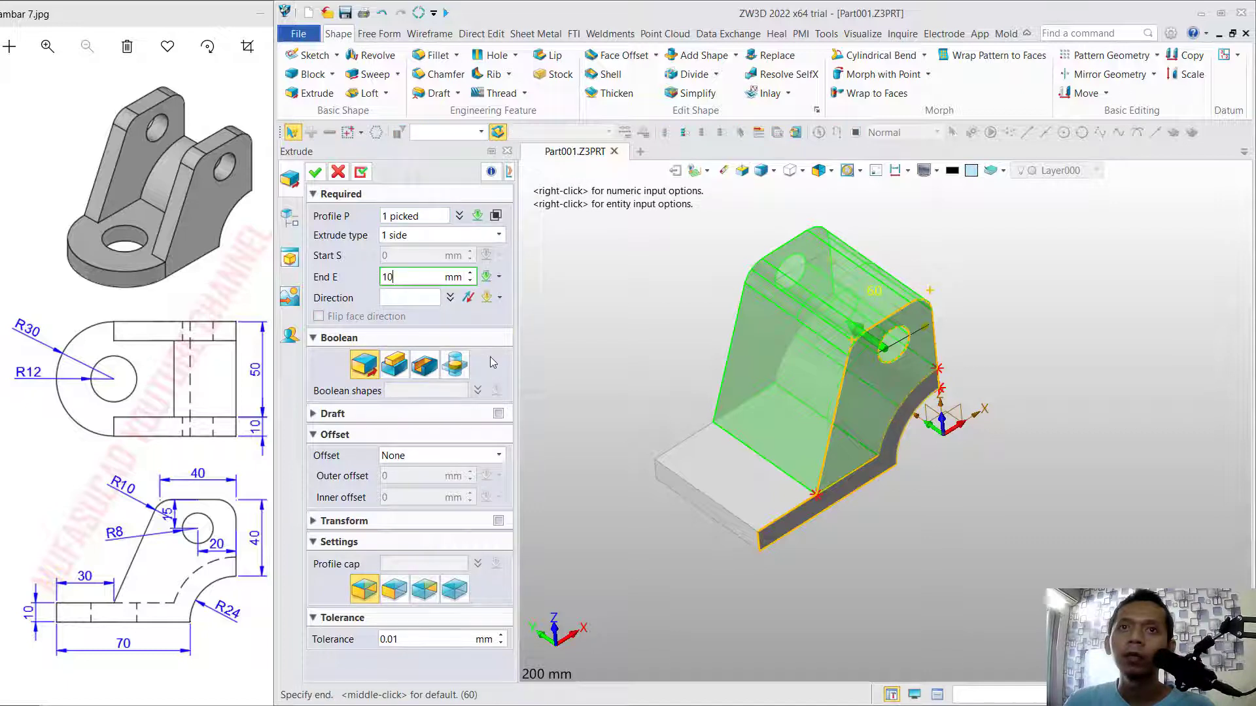
pyautogui.click(314, 174)
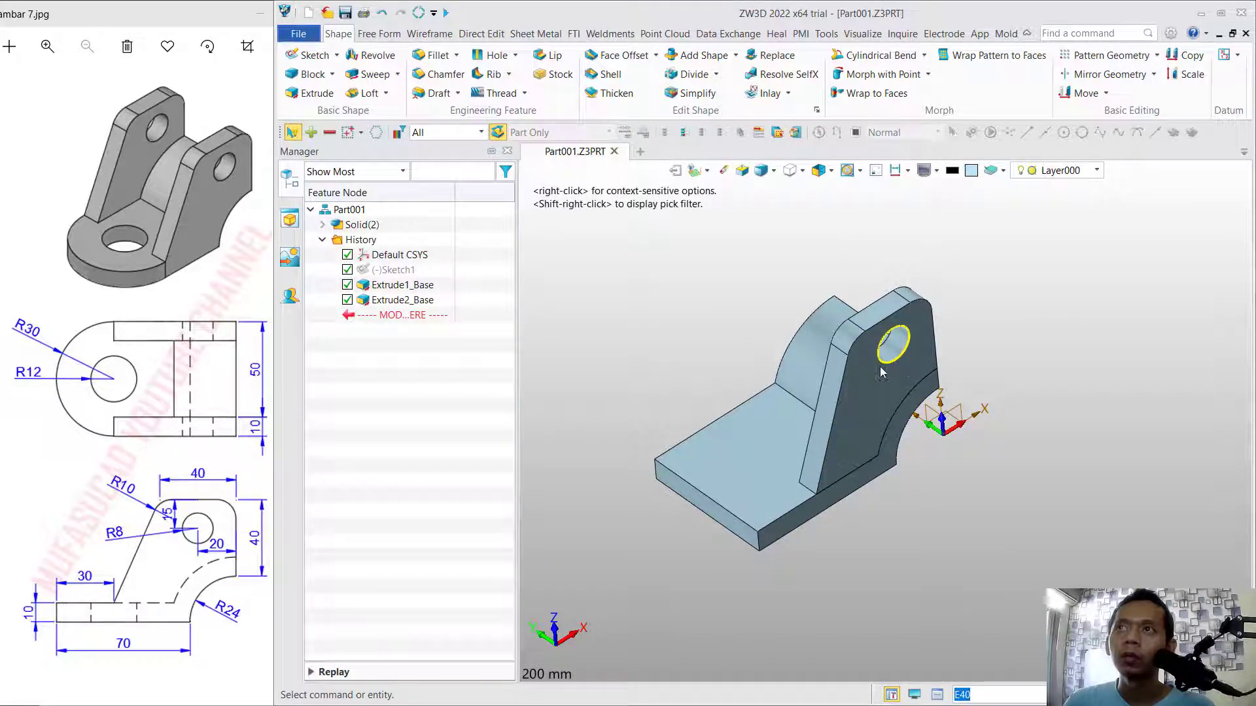
# Create a datum plane at the midpoint of the edge where the base's top face meets the curved section, with 0 mm offset.
pyautogui.click(1237, 55)
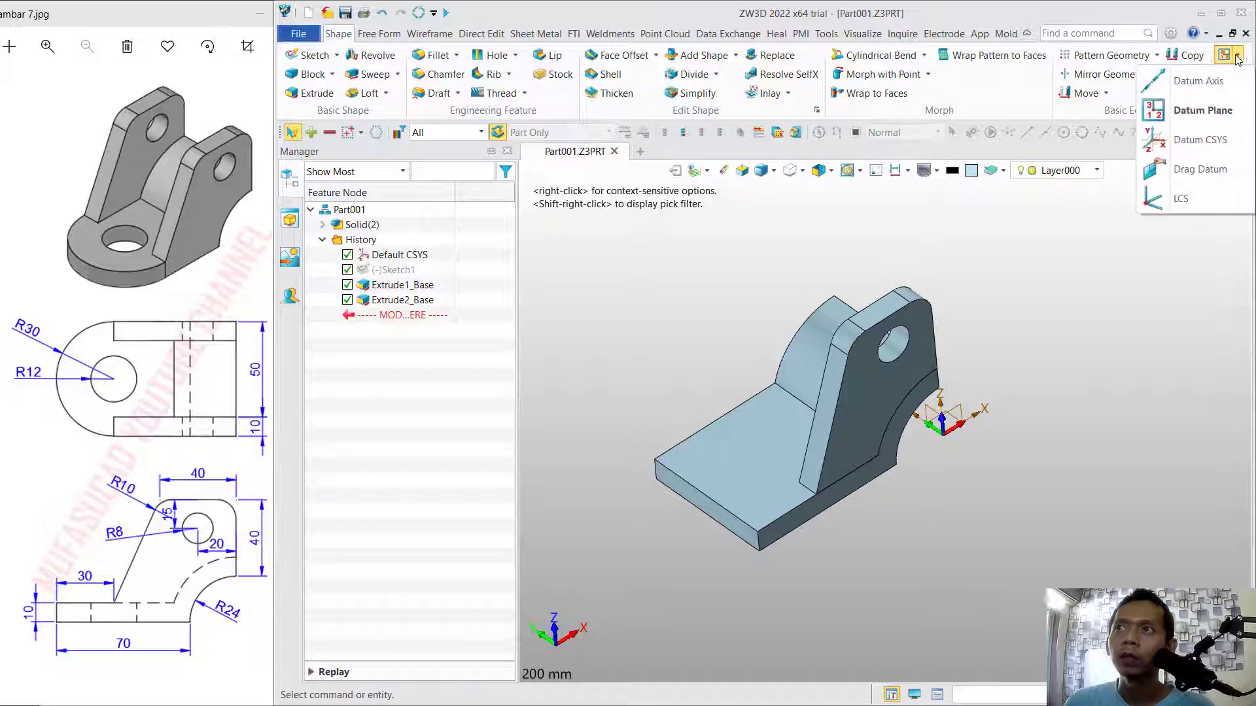
pyautogui.click(1187, 112)
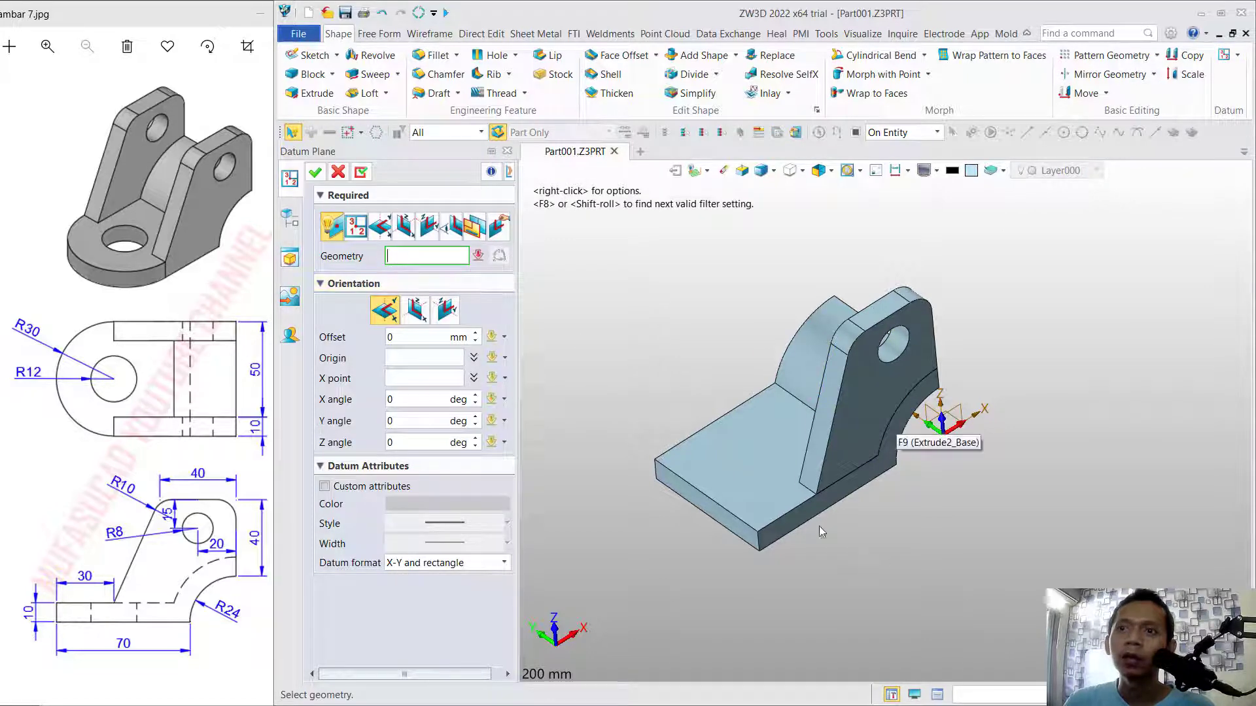
pyautogui.click(805, 419)
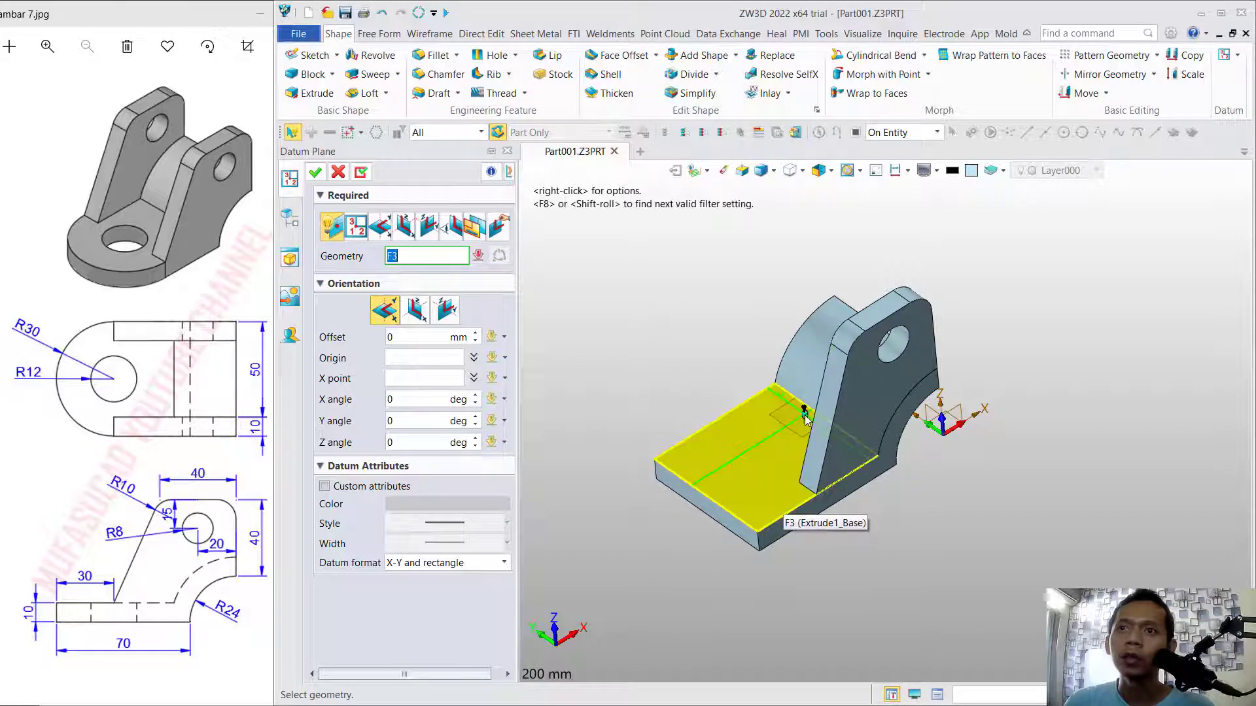
pyautogui.moveTo(841, 485); pyautogui.dragTo(876, 520, button='right')
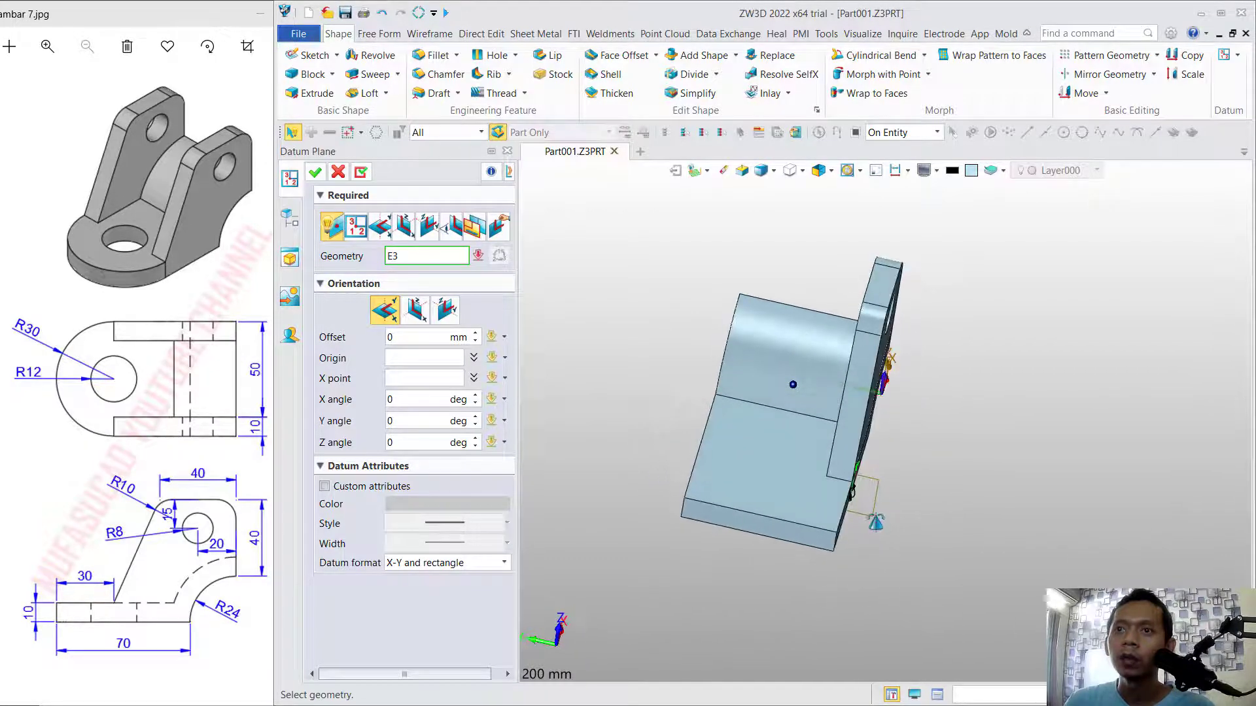
pyautogui.click(806, 419)
pyautogui.moveTo(945, 495); pyautogui.dragTo(966, 484, button='right')
pyautogui.moveTo(966, 484); pyautogui.dragTo(984, 531, button='middle')
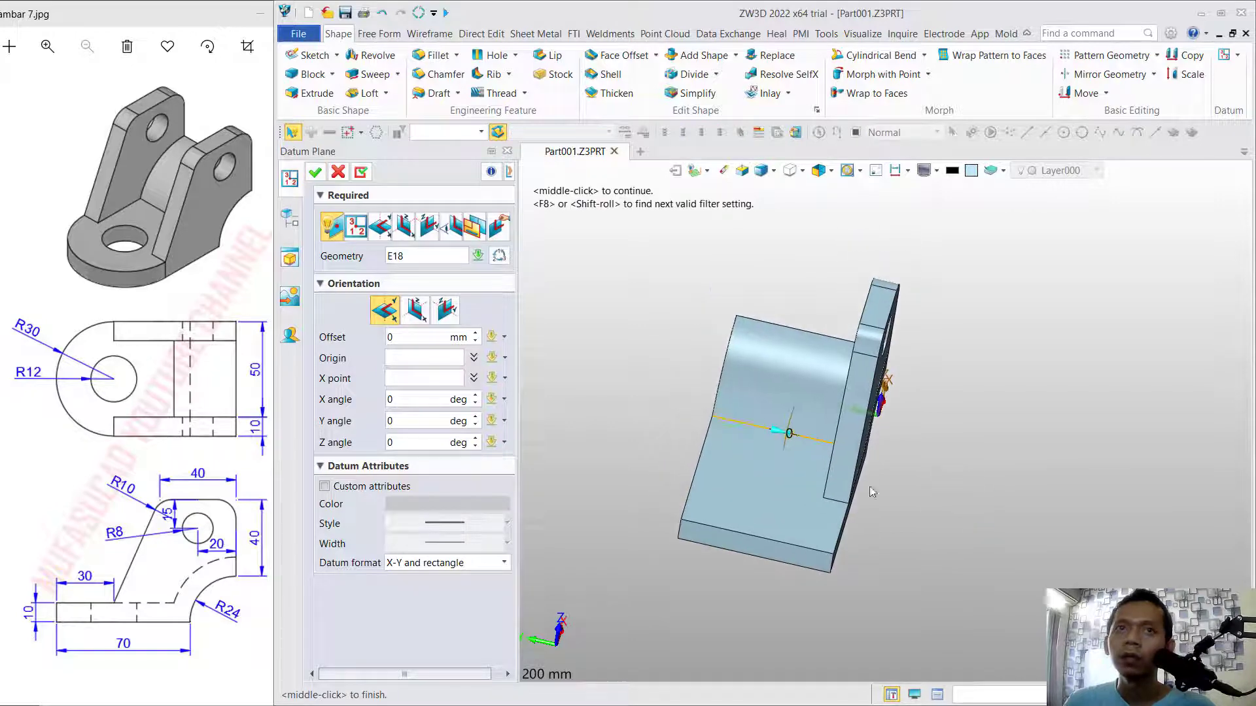
pyautogui.click(315, 171)
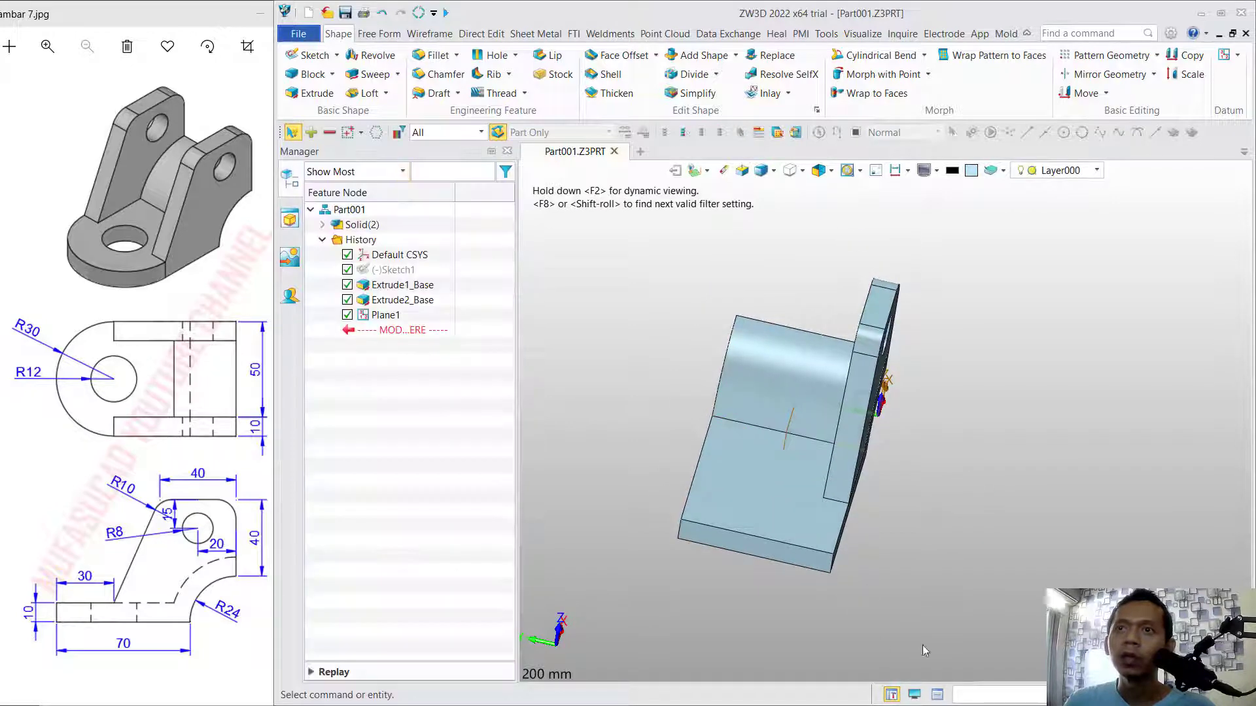
# Mirror the side plate extrusion Extrude2_Base across Plane1 as an associative copy, kept as a separate solid.
pyautogui.moveTo(925, 651); pyautogui.dragTo(1002, 647, button='right')
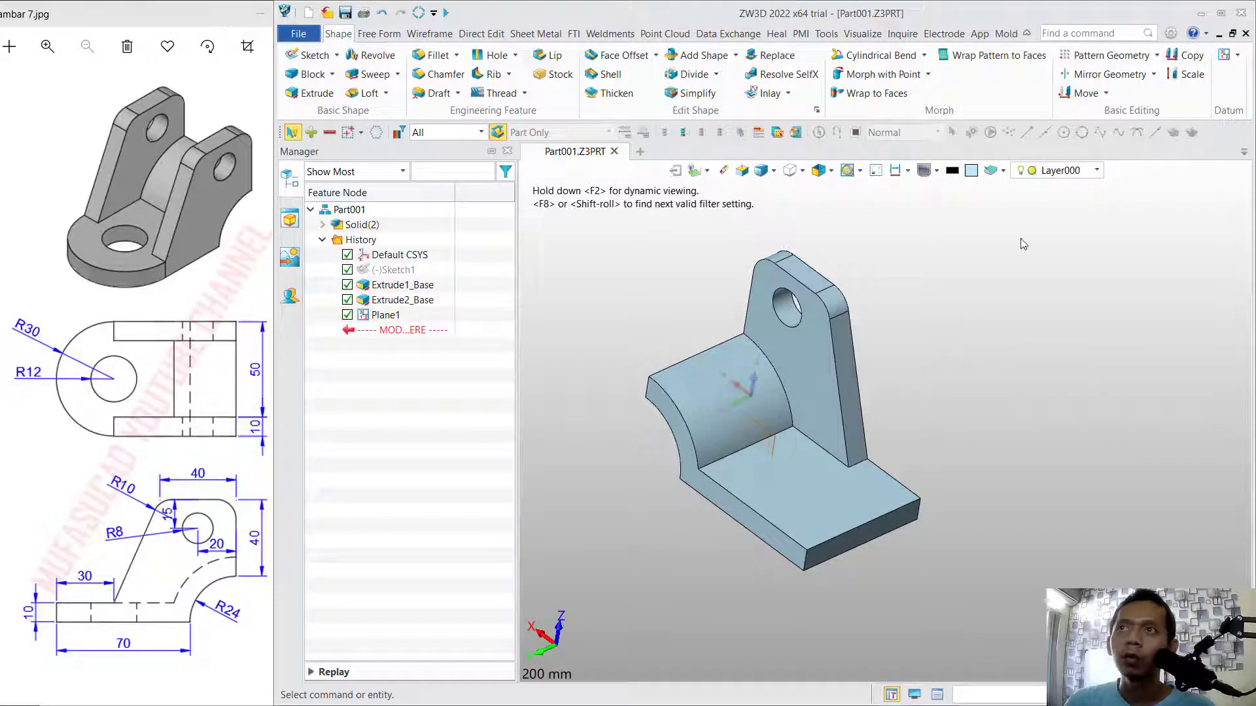
pyautogui.click(1109, 75)
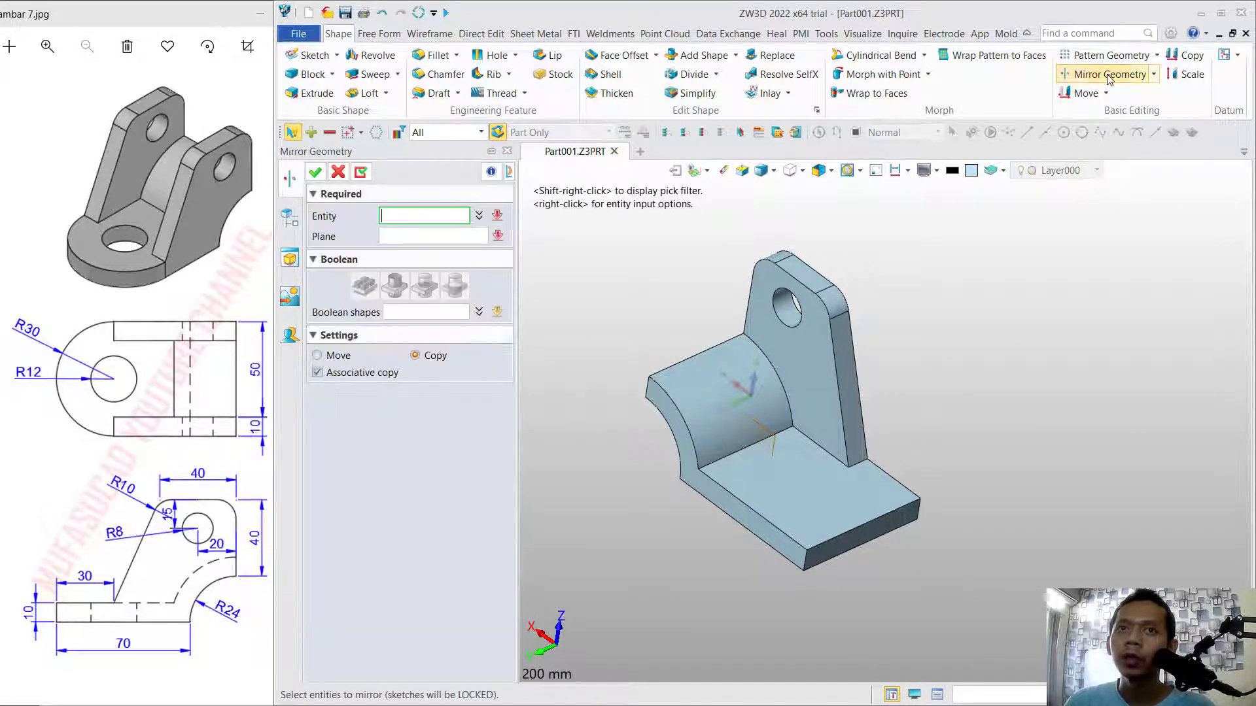
pyautogui.click(286, 225)
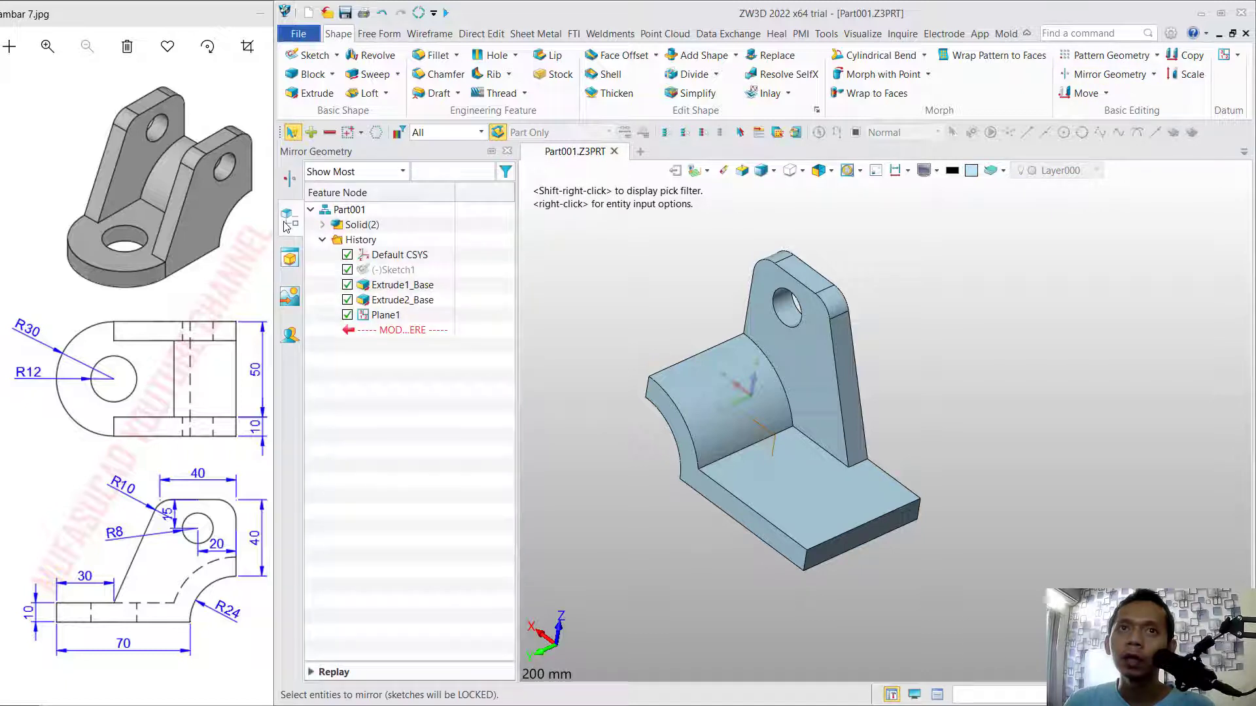
pyautogui.click(400, 300)
pyautogui.click(289, 181)
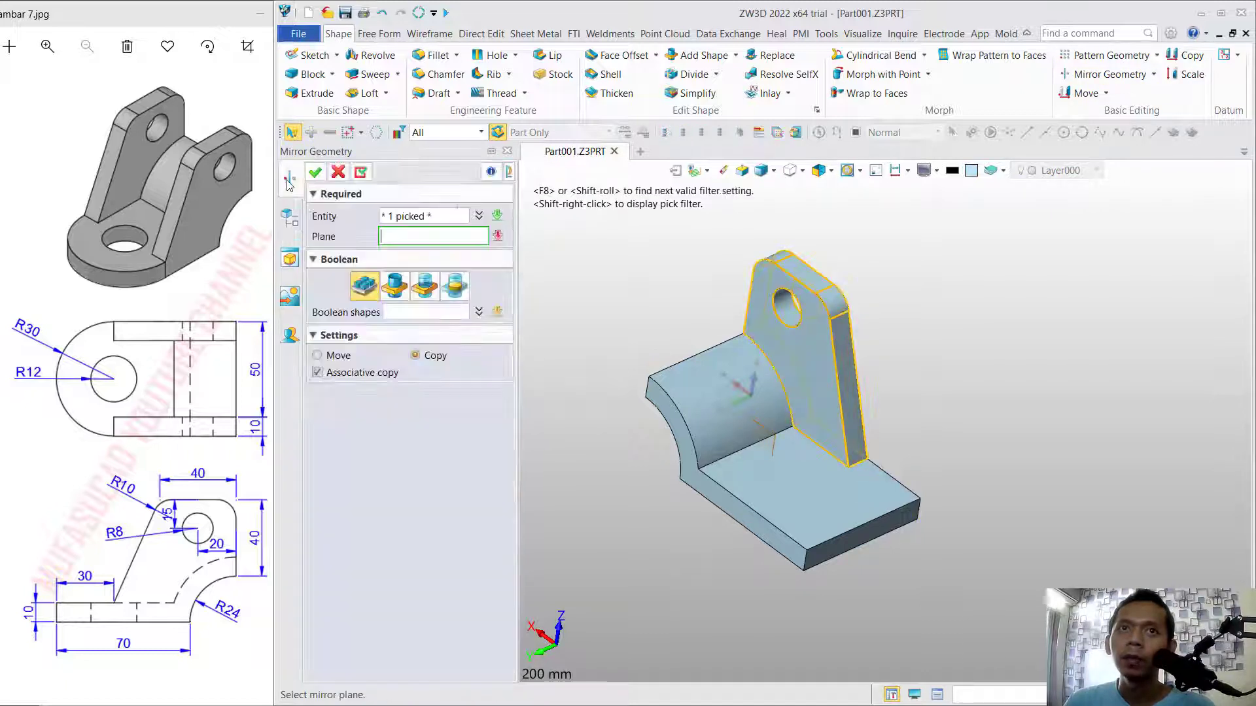
pyautogui.click(769, 438)
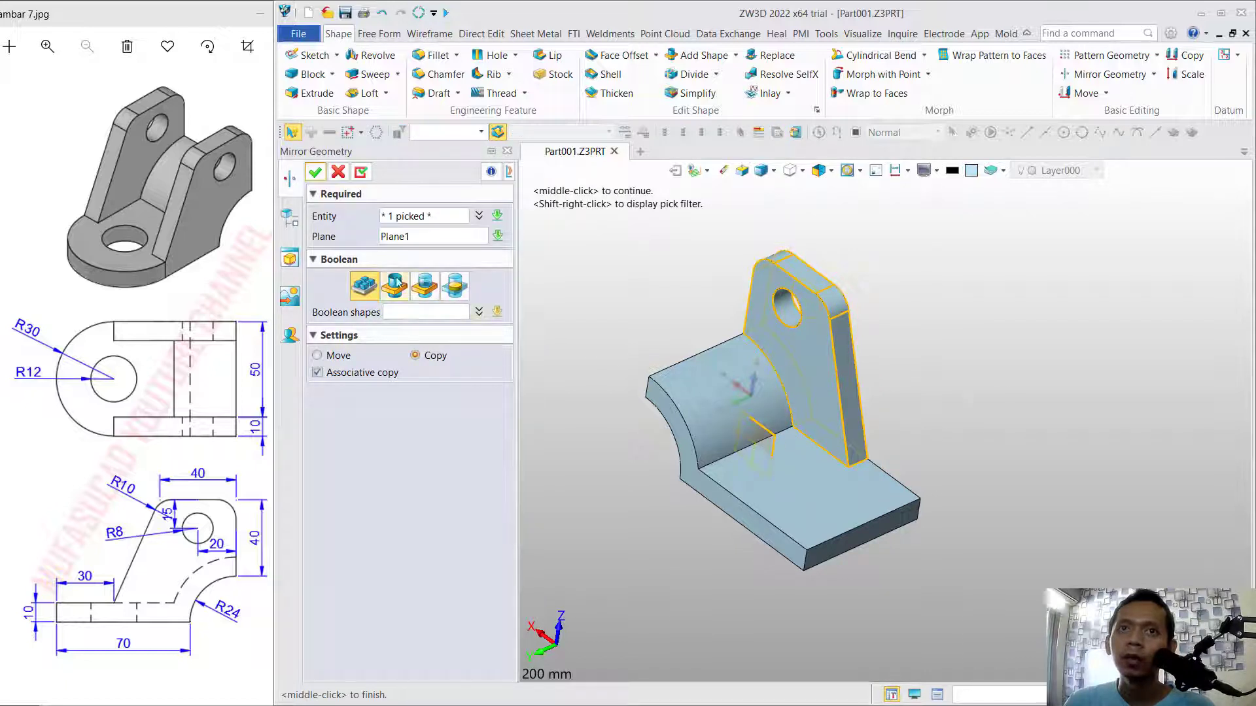
pyautogui.click(315, 172)
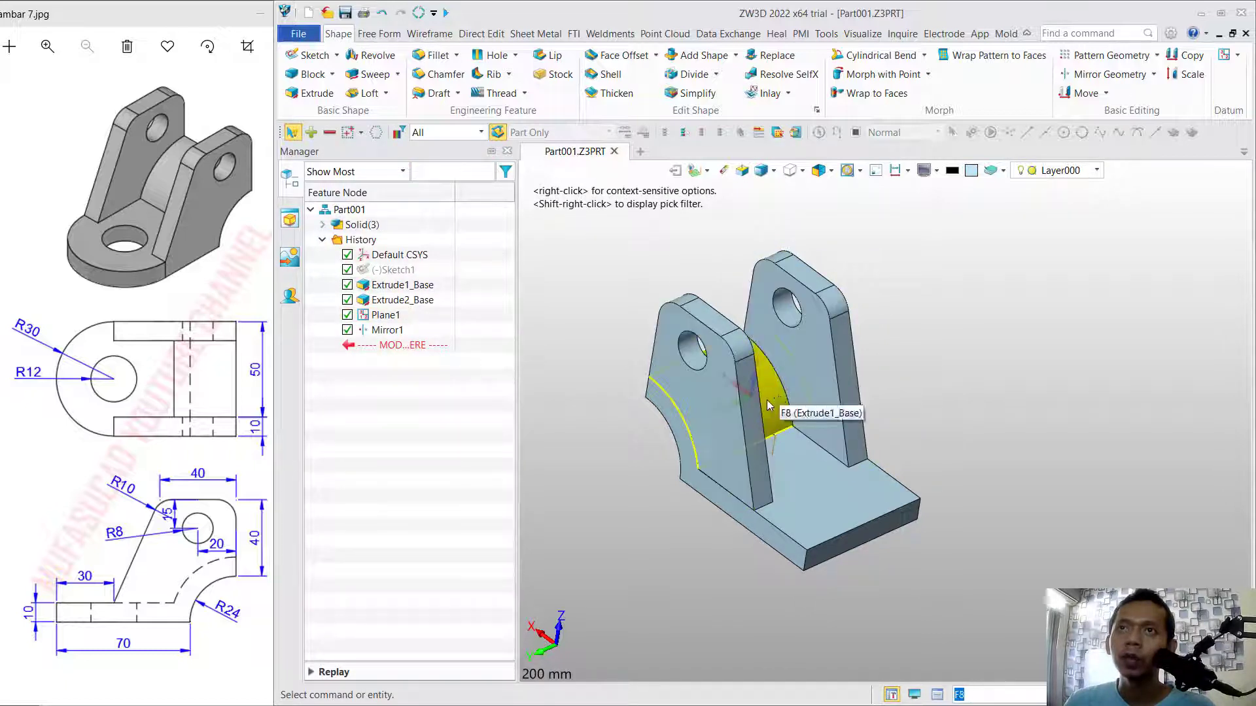
# Combine both side plates with the base solid using Add Shape, with the base as the base shape.
pyautogui.click(699, 59)
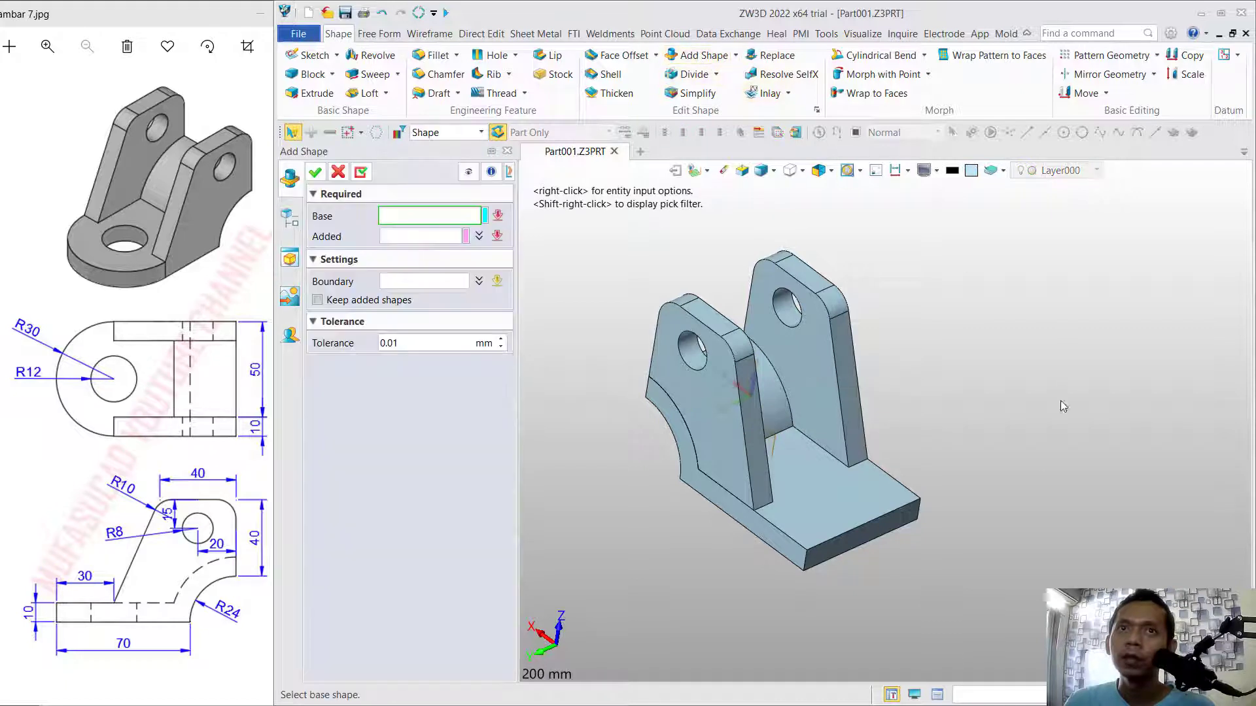
pyautogui.click(832, 516)
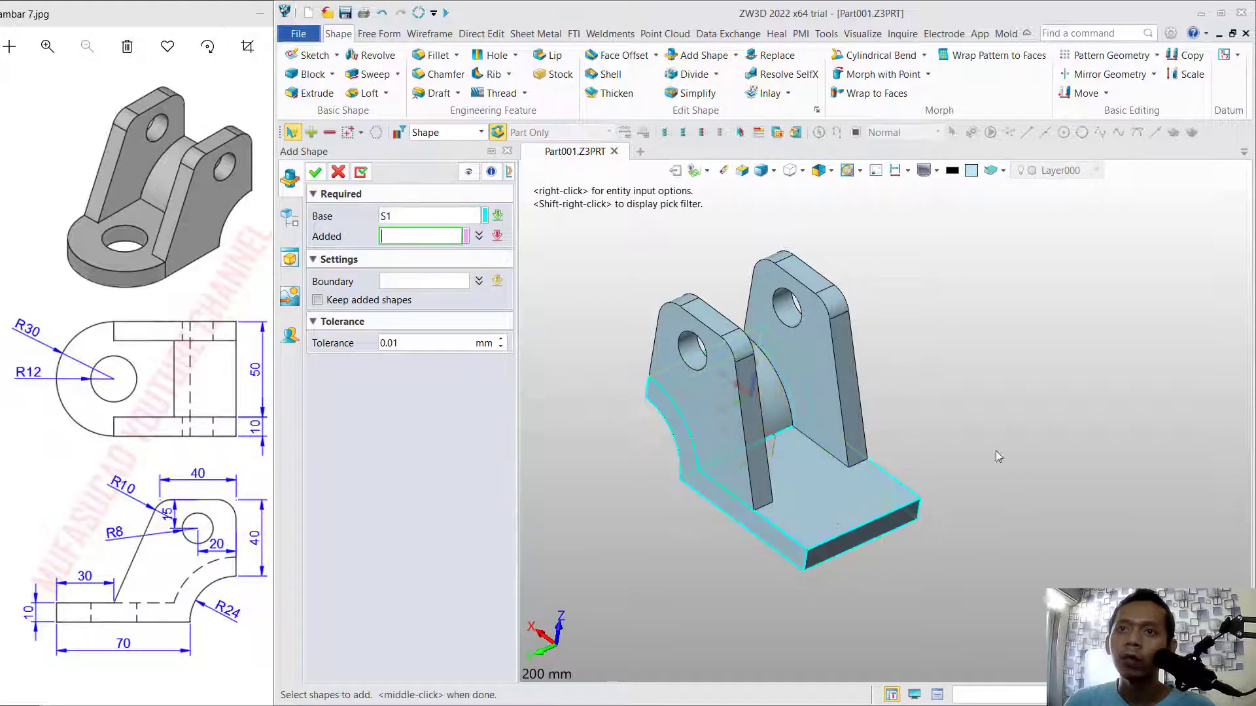
pyautogui.click(842, 337)
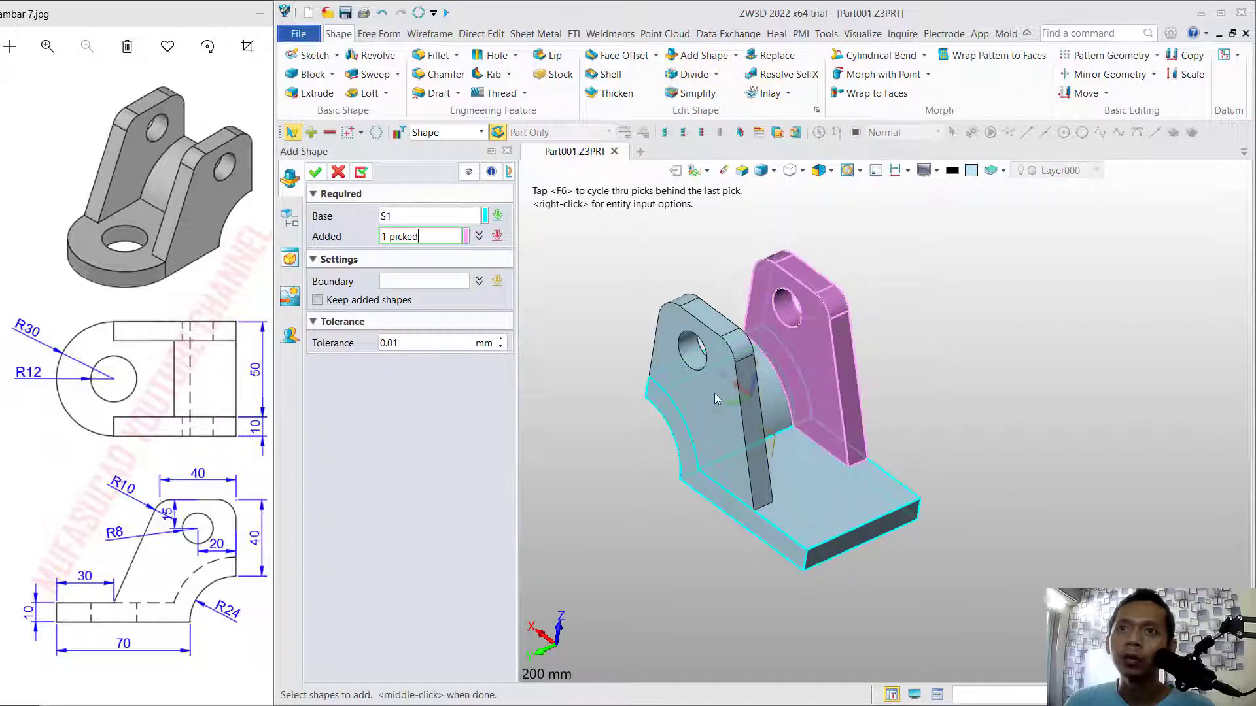
pyautogui.click(705, 397)
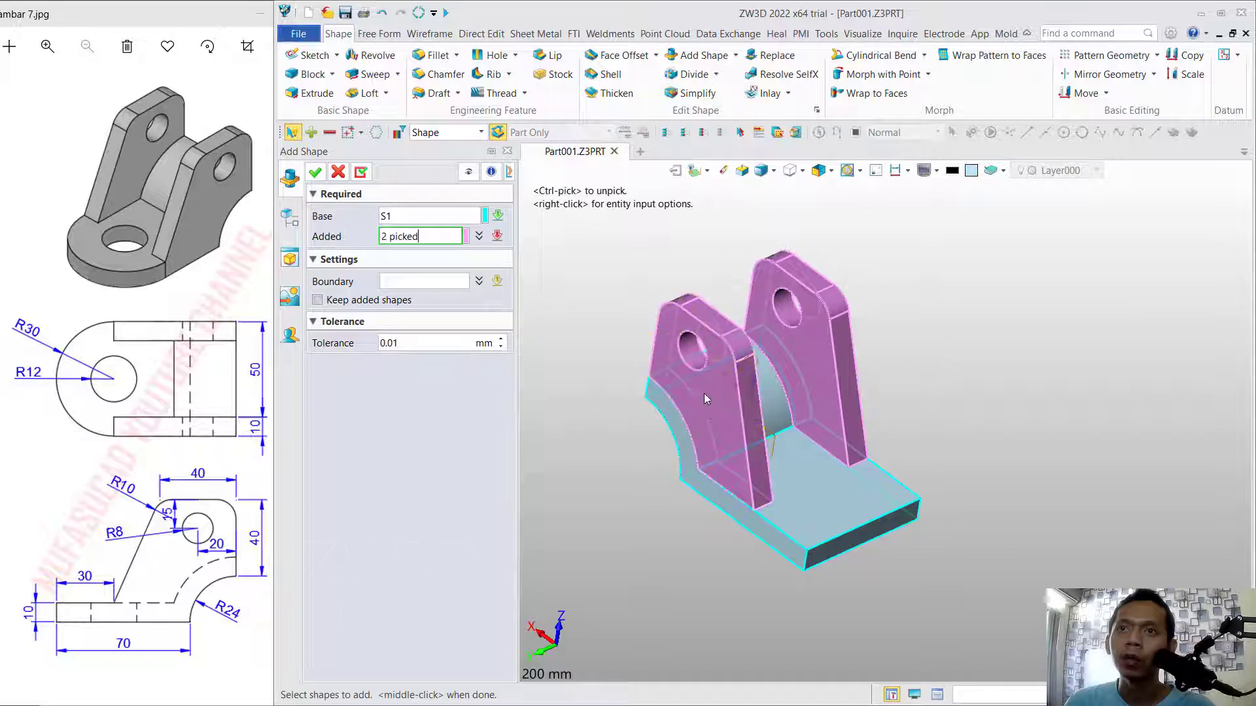
pyautogui.click(315, 173)
# Fillet the two vertical corner edges at the free end of the base with a 30 mm radius.
pyautogui.moveTo(874, 398); pyautogui.dragTo(954, 383, button='middle')
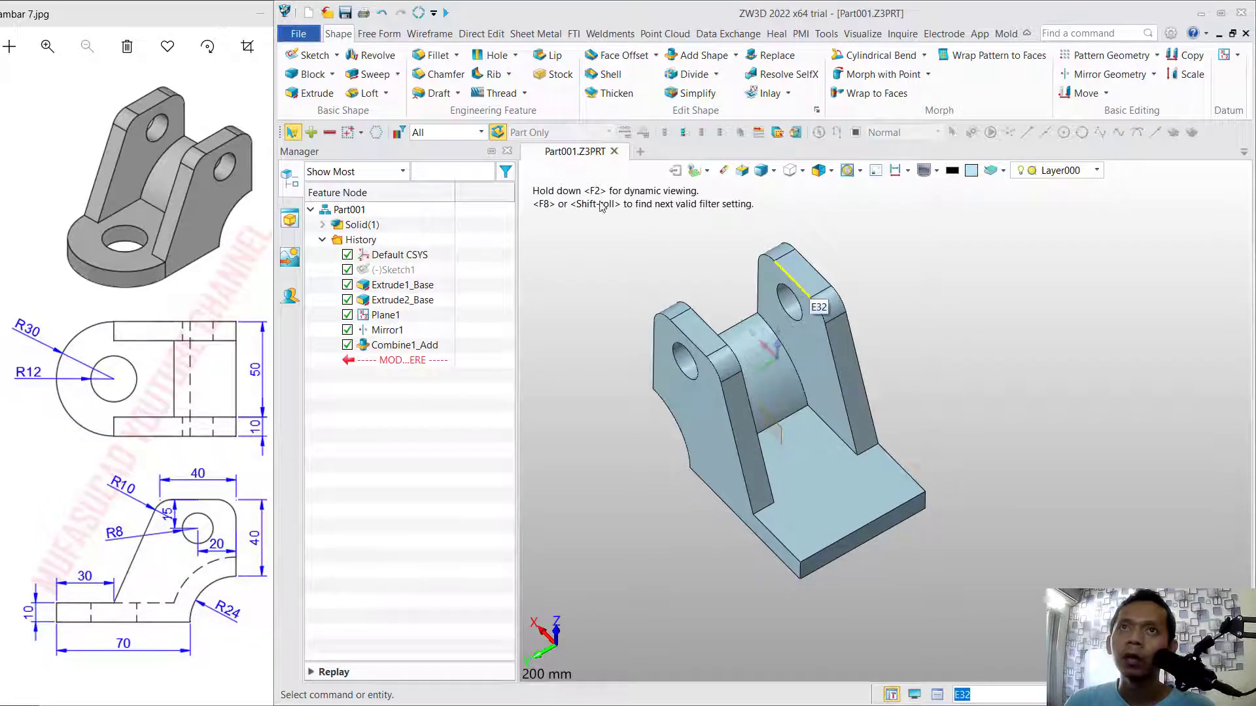
pyautogui.click(439, 56)
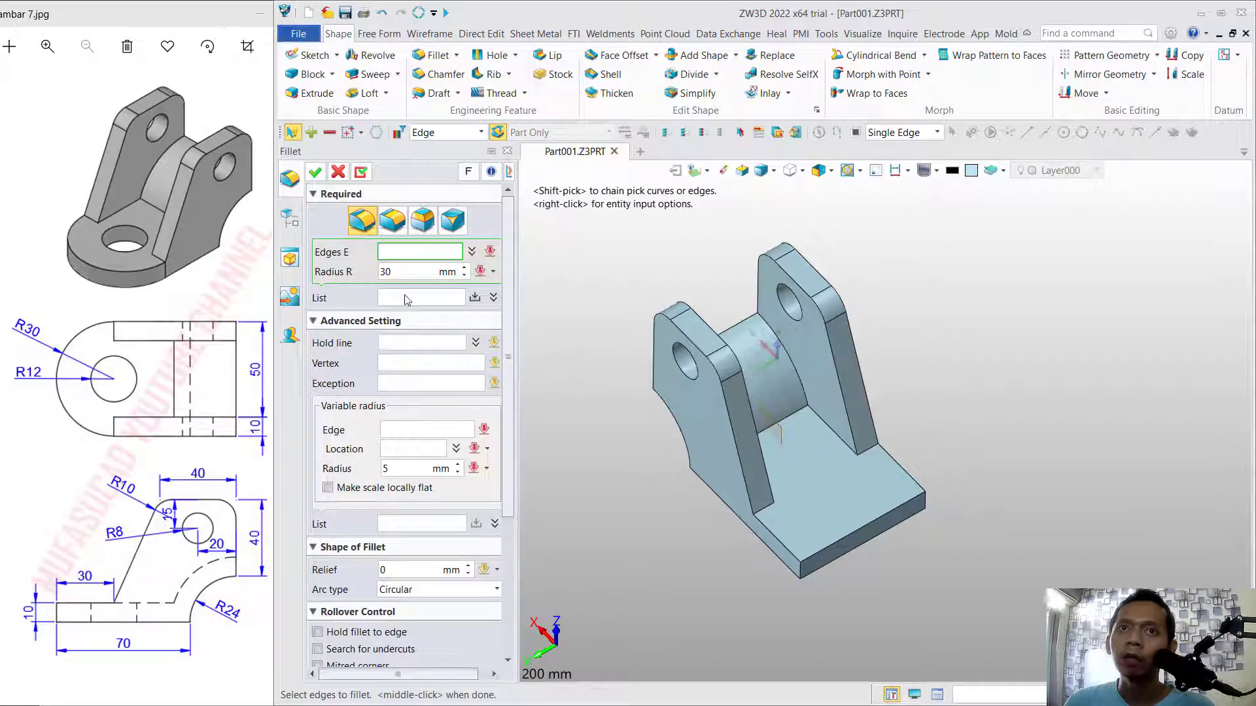
pyautogui.click(407, 272)
pyautogui.write('30')
pyautogui.click(407, 251)
pyautogui.click(803, 574)
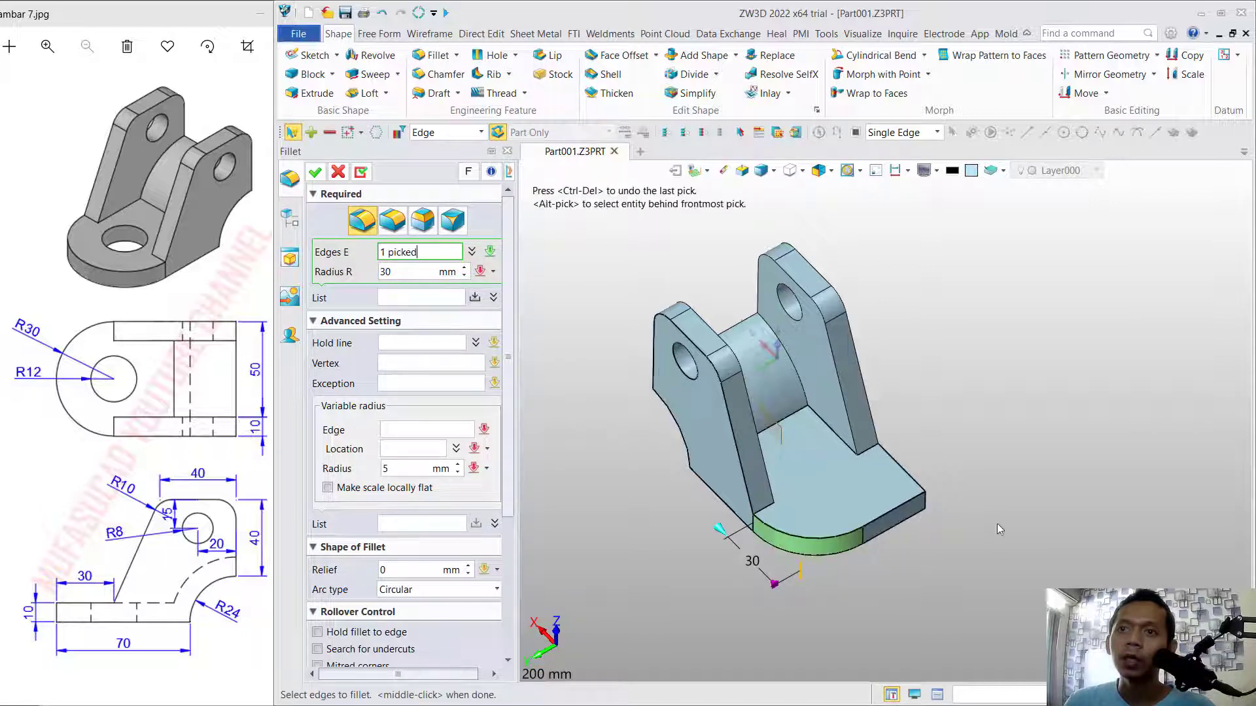
pyautogui.click(938, 516)
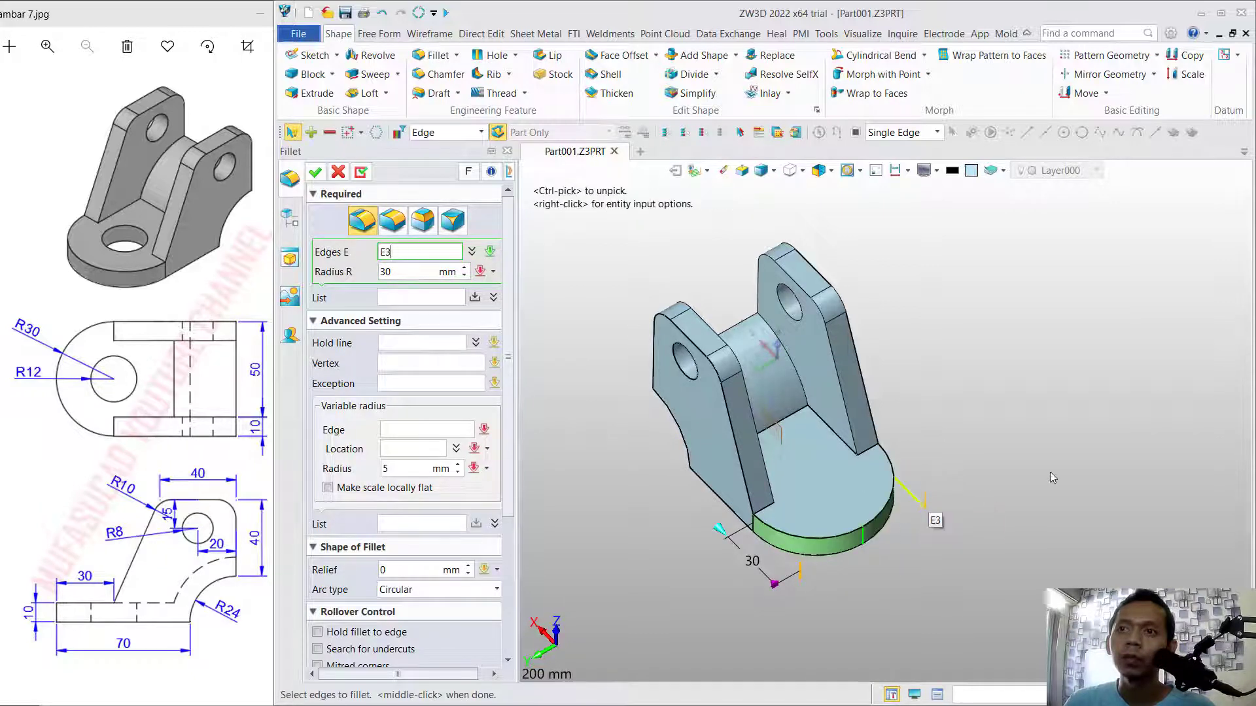
pyautogui.middleClick(995, 330)
pyautogui.middleClick(1011, 360)
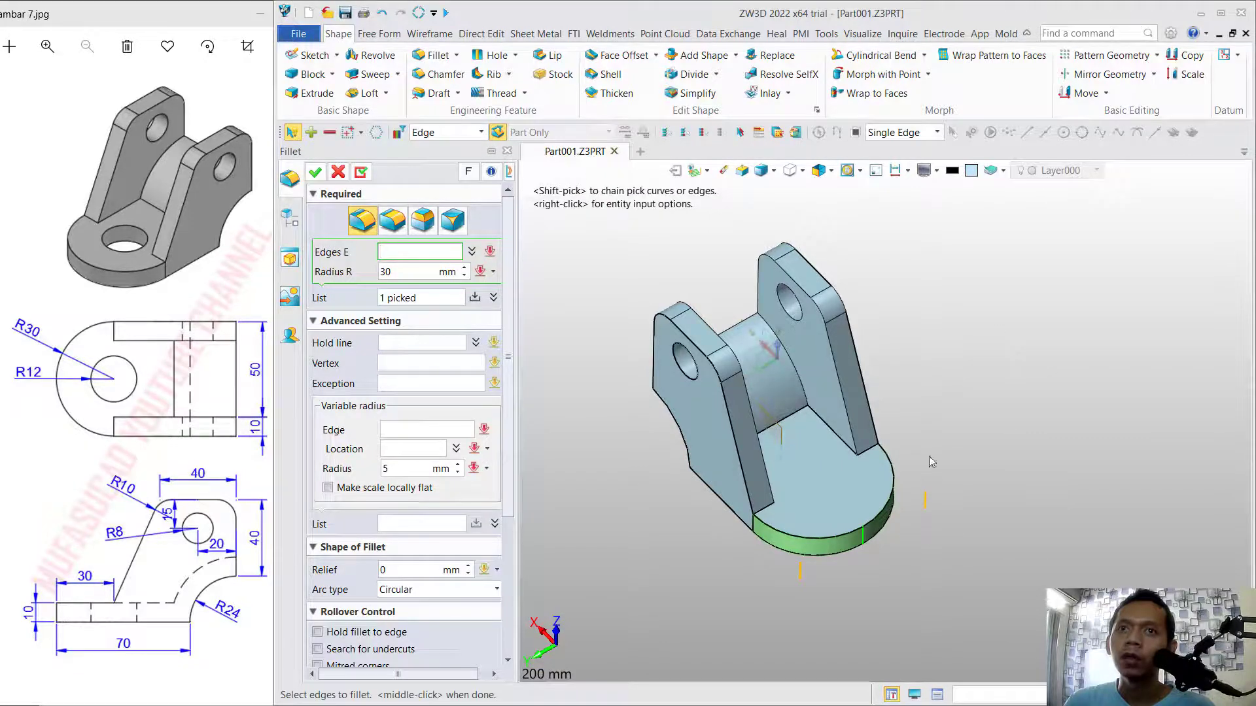
pyautogui.click(315, 172)
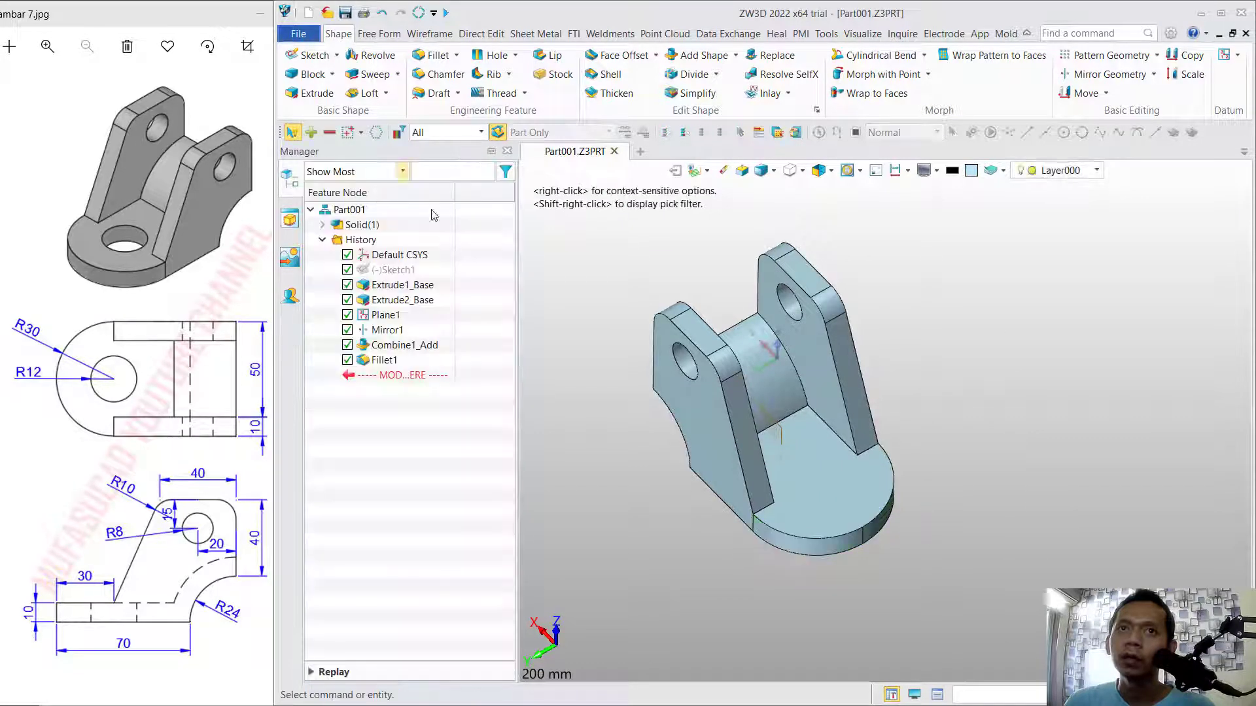
# Sketch a circle of radius 12 mm on the base's top face, centred on the rounded end's arc centre, and exit the sketch.
pyautogui.click(823, 489)
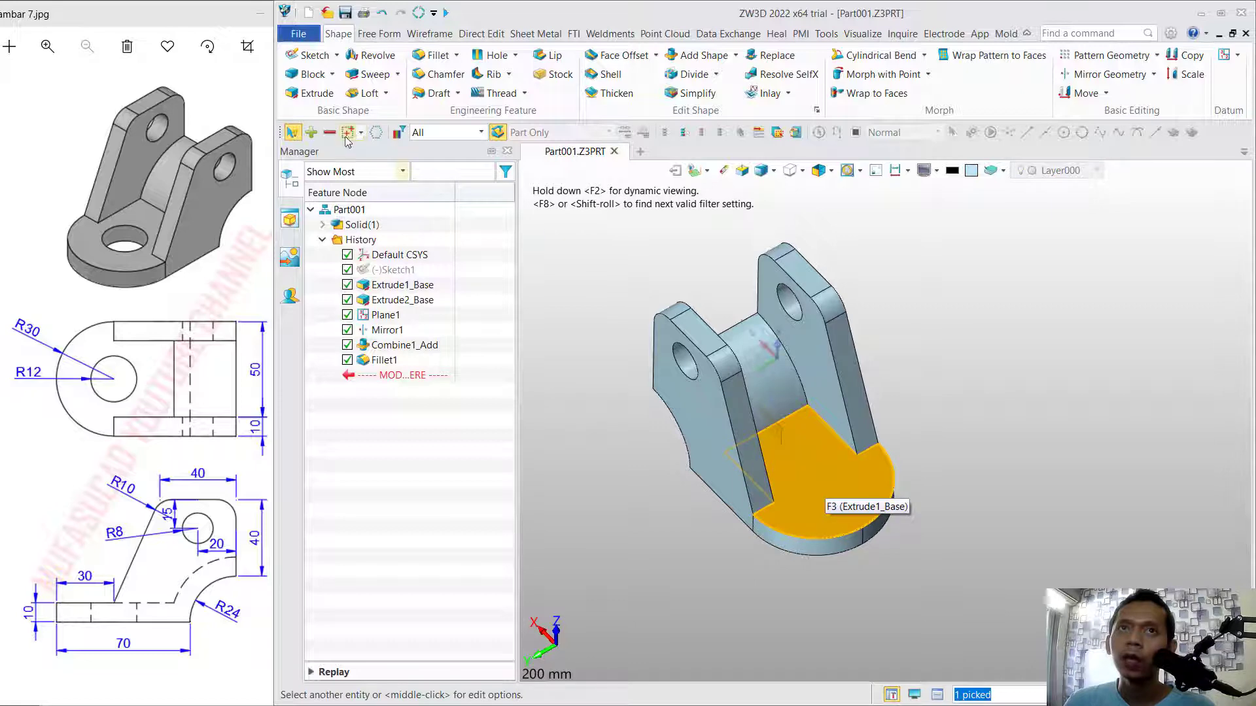
pyautogui.click(314, 57)
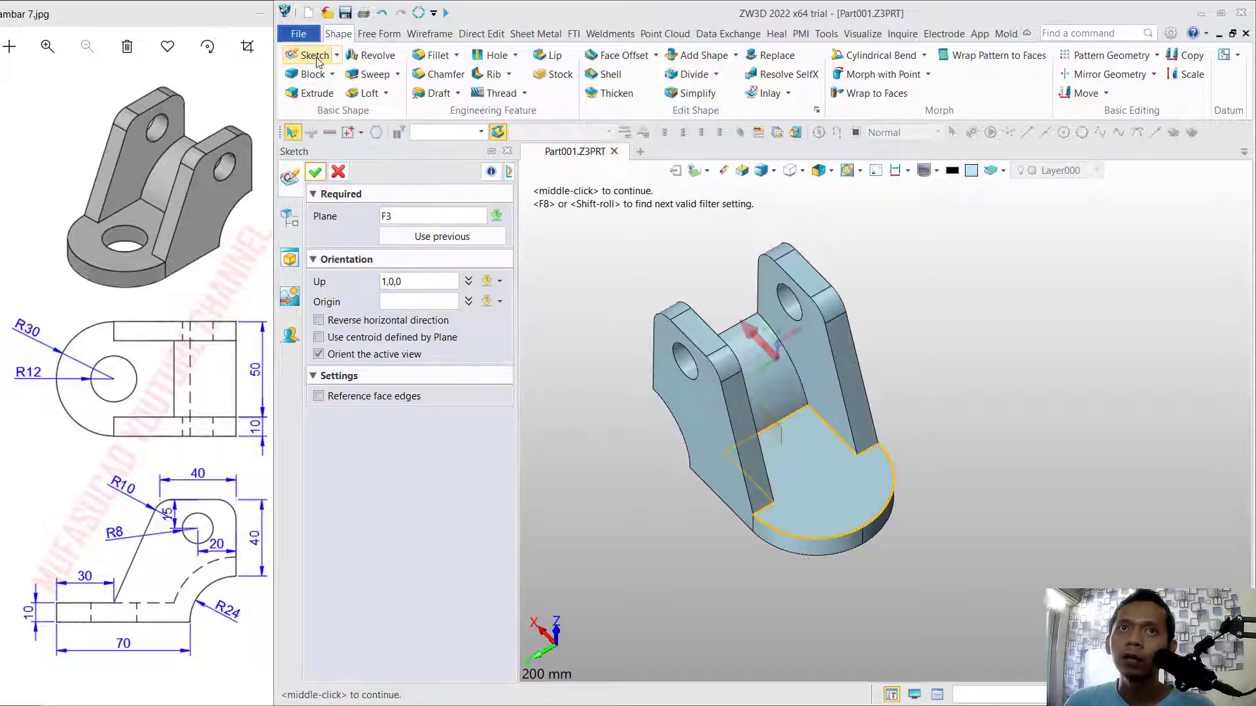
pyautogui.click(315, 171)
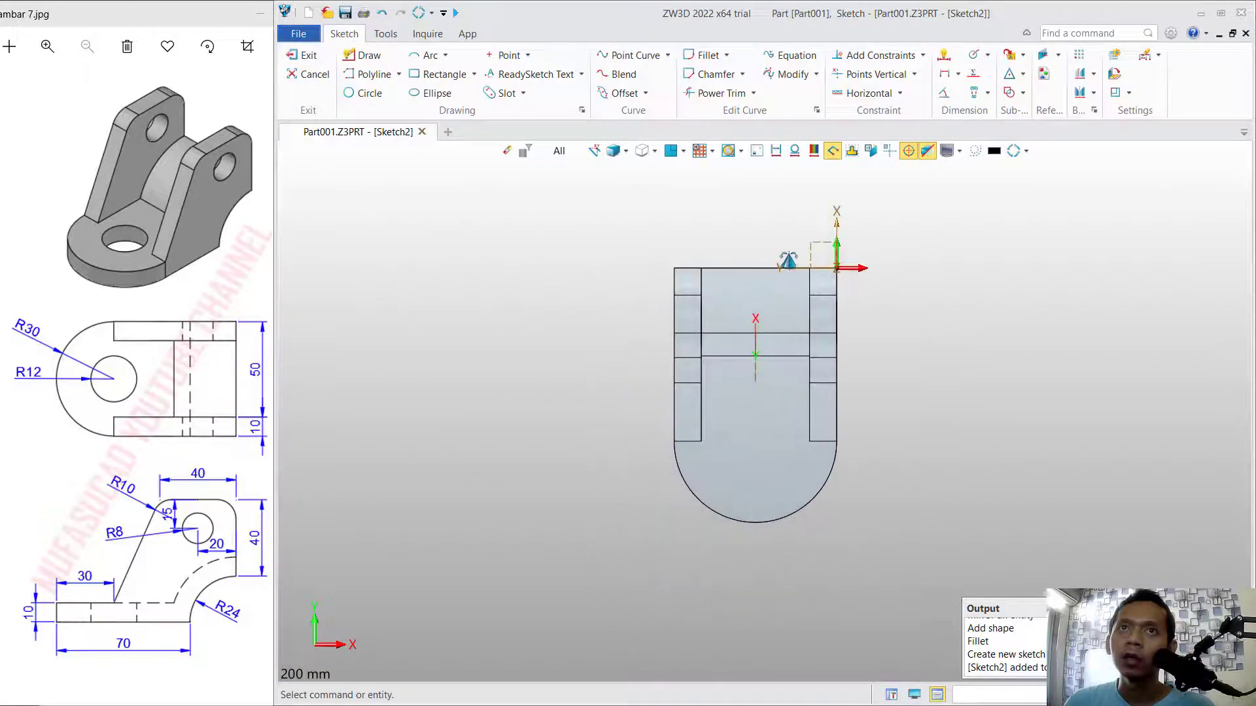
pyautogui.click(362, 93)
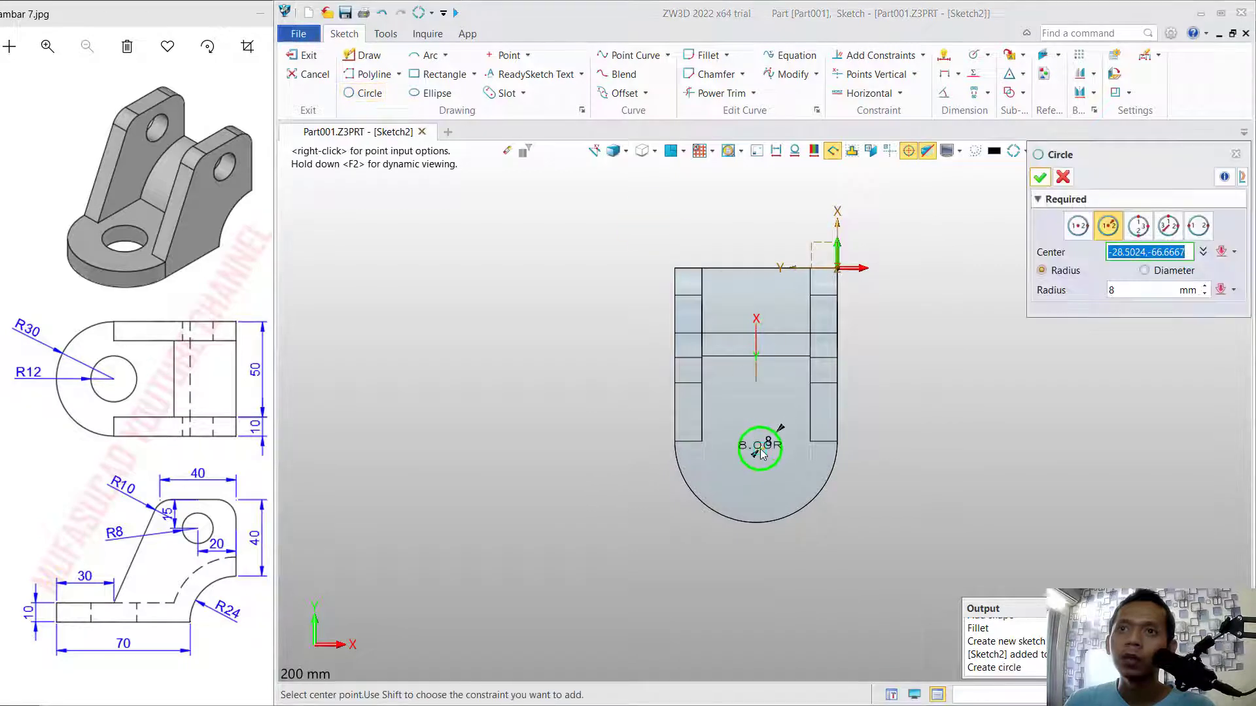
pyautogui.click(756, 443)
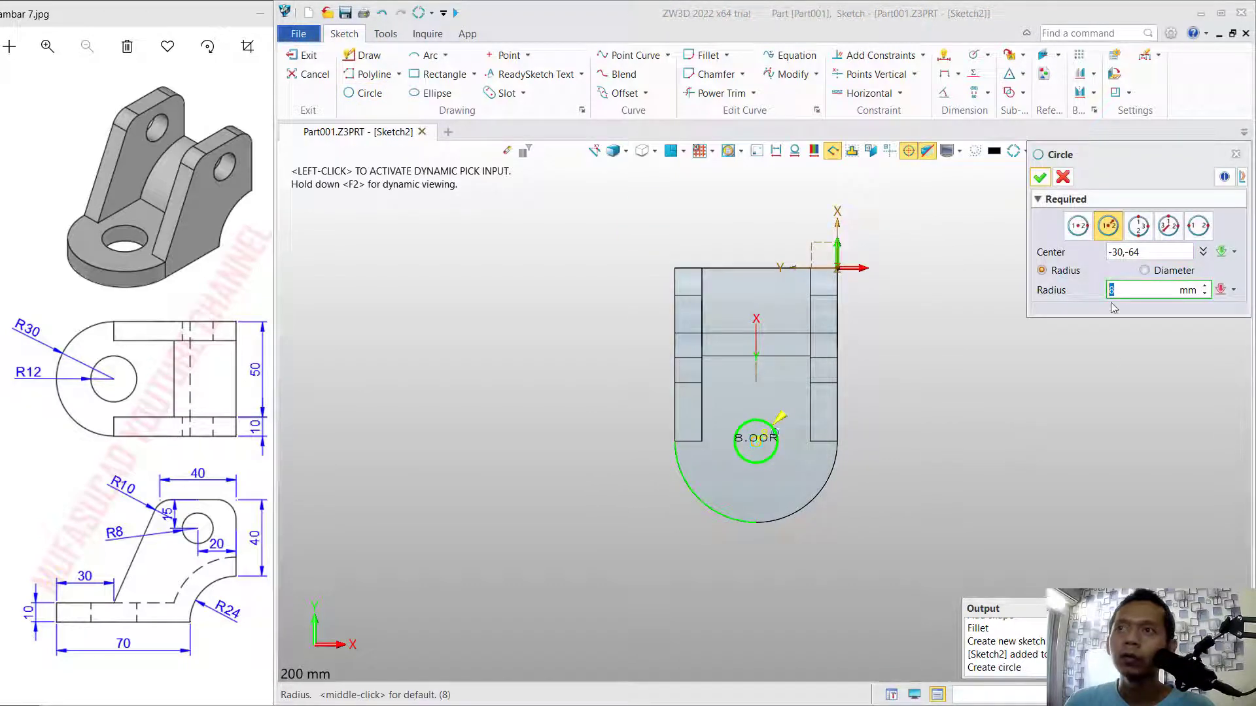
pyautogui.write('12')
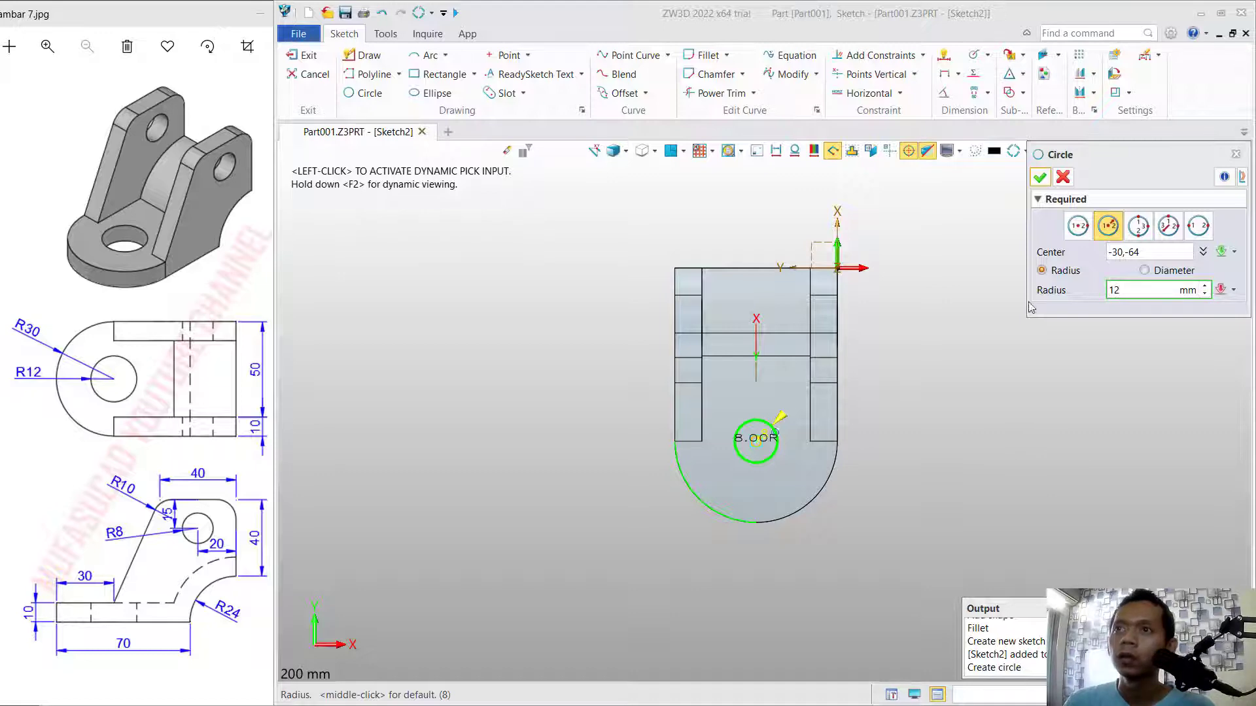
pyautogui.press('Return')
pyautogui.middleClick(930, 297)
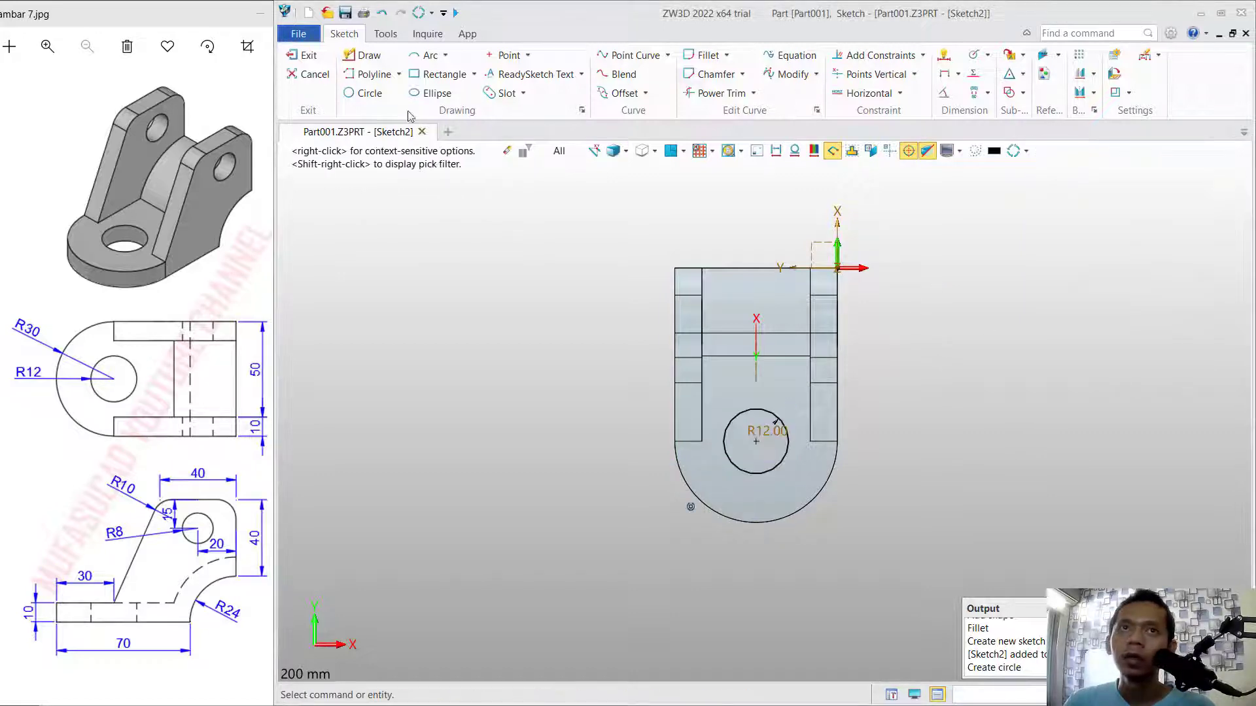
pyautogui.click(304, 54)
# Extrude the circle sketch 10 mm down through the base as a cut to form the hole.
pyautogui.click(308, 93)
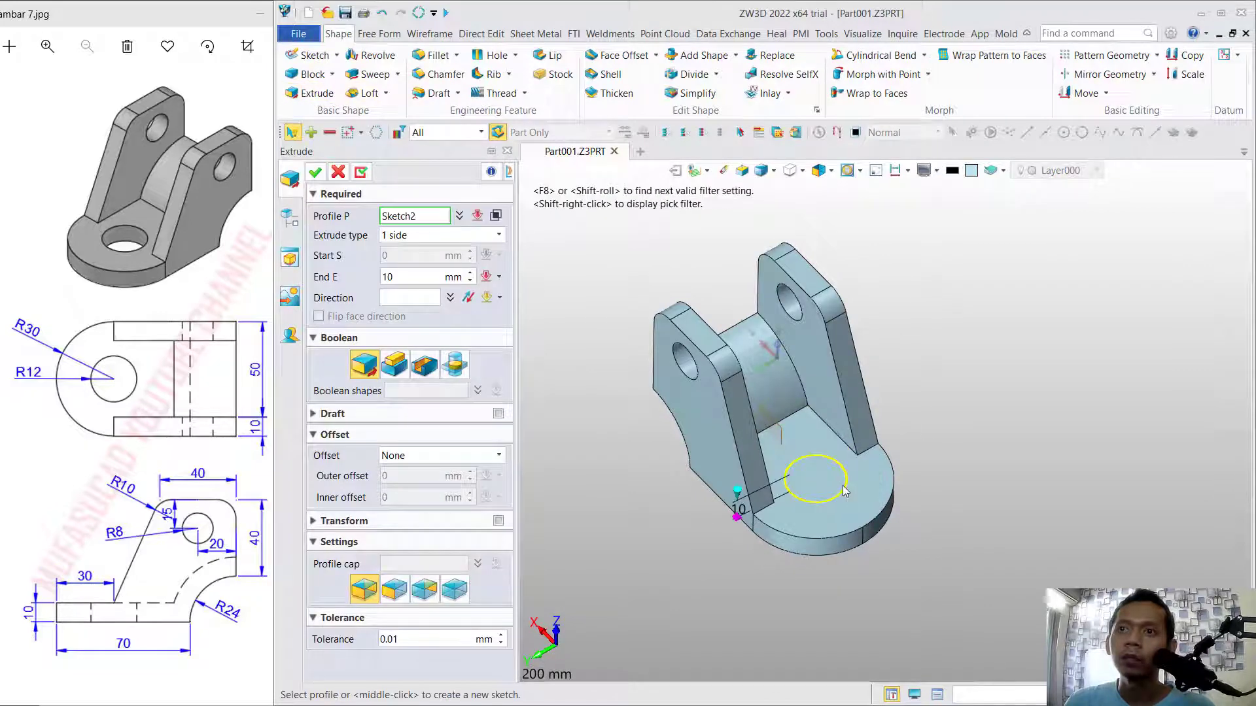
pyautogui.click(845, 488)
pyautogui.click(425, 366)
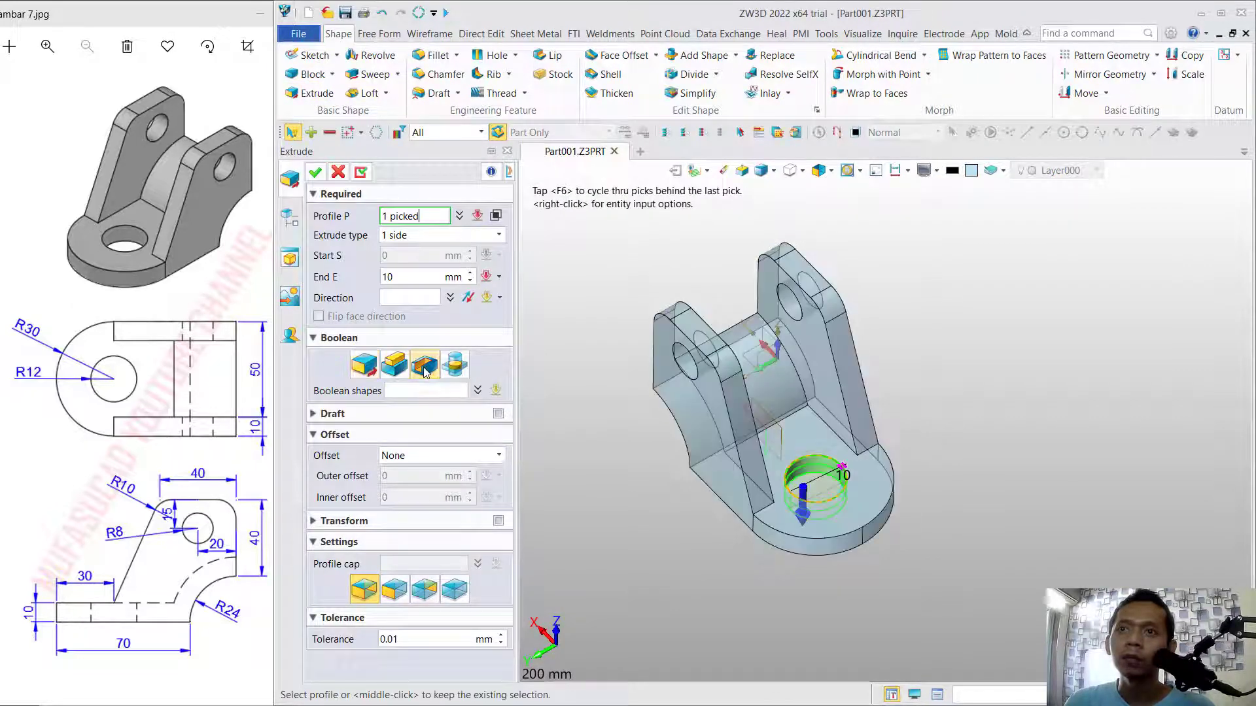
pyautogui.click(315, 171)
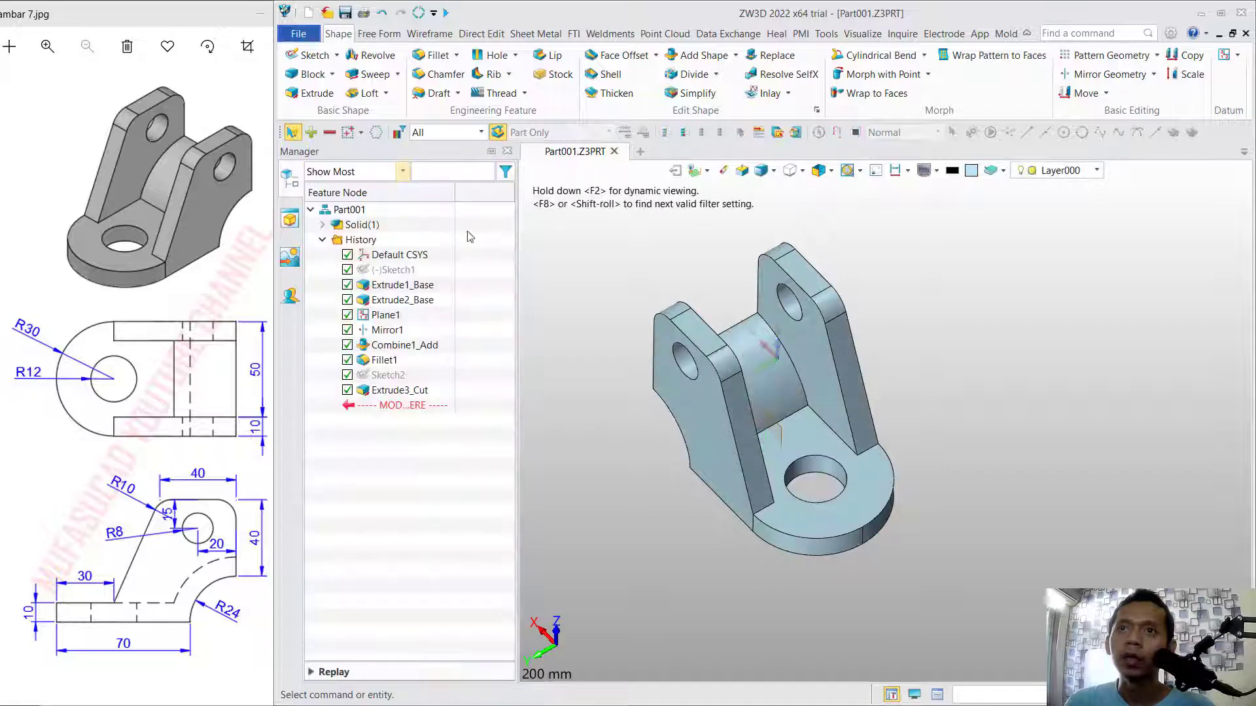
pyautogui.moveTo(781, 462)
pyautogui.mouseDown(button='middle')
pyautogui.moveTo(781, 383)
pyautogui.moveTo(801, 453)
pyautogui.mouseUp(button='middle')
pyautogui.moveTo(916, 488); pyautogui.dragTo(988, 281, button='right')
pyautogui.moveTo(988, 369); pyautogui.dragTo(996, 375, button='middle')
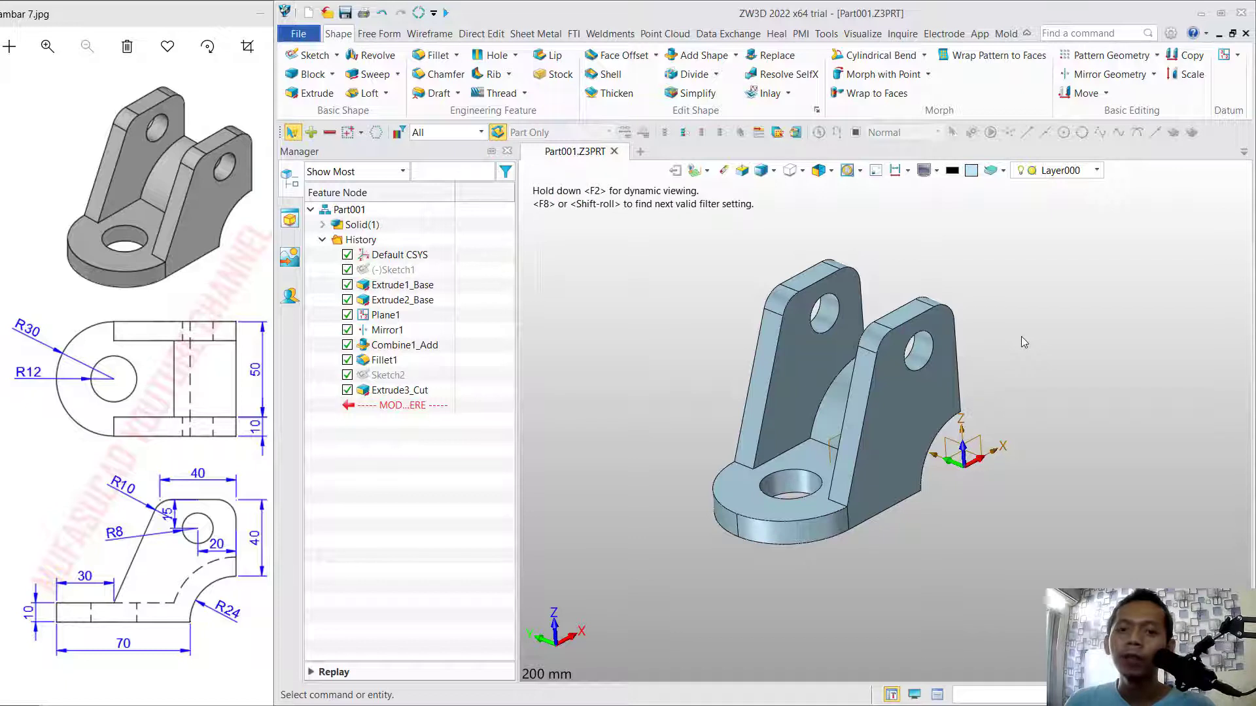